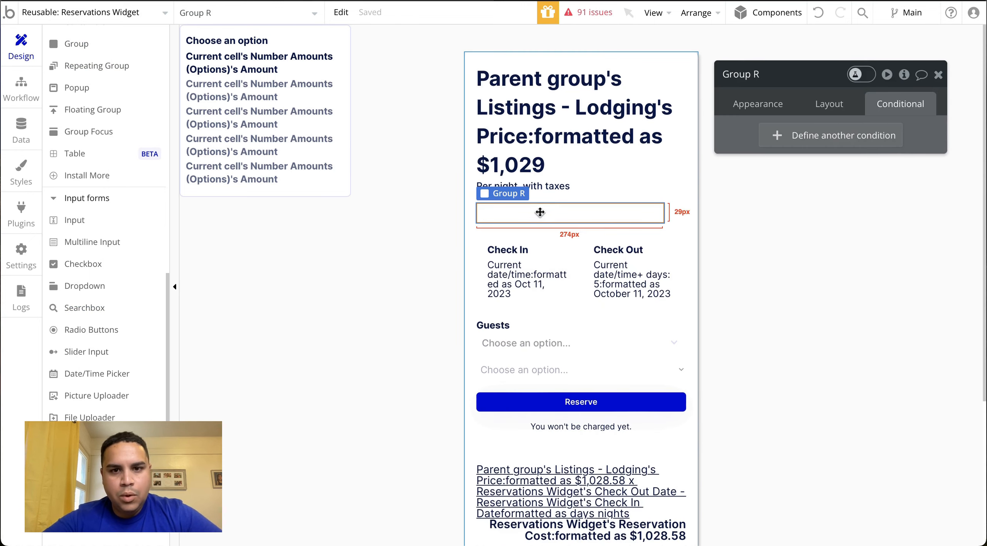
# Set Group R's container layout to Row and make its width flexible with a minimum width of 0 px
pyautogui.click(829, 103)
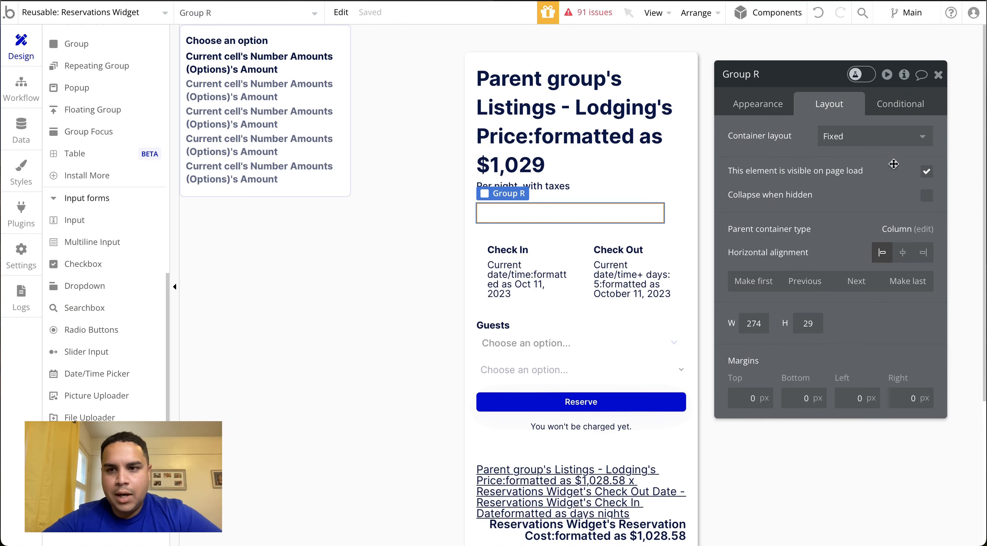
pyautogui.click(875, 136)
pyautogui.click(833, 220)
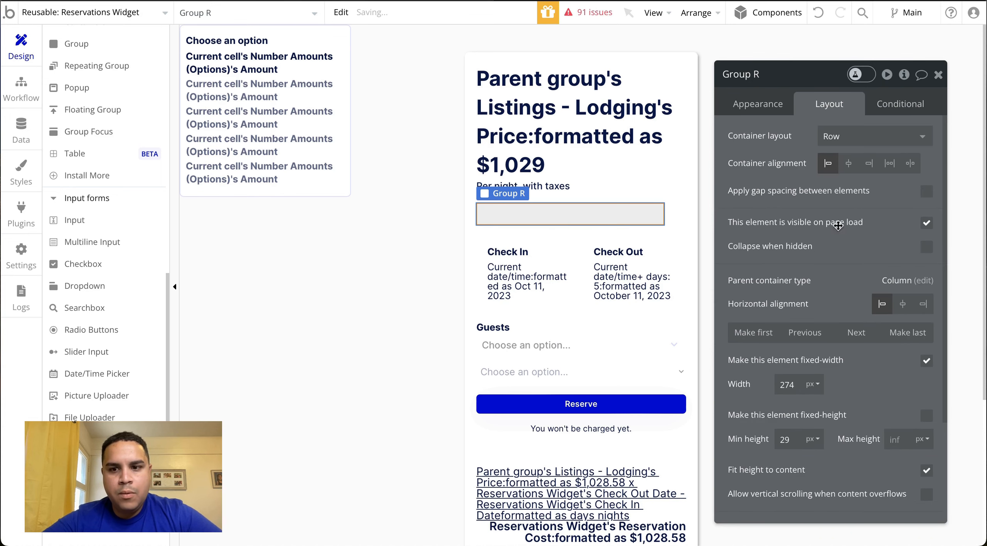
pyautogui.click(927, 362)
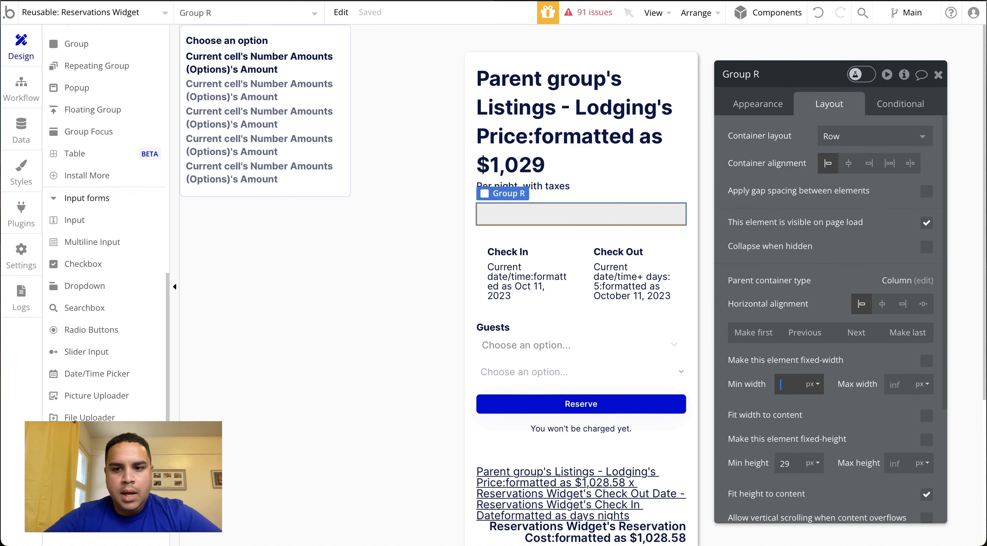
pyautogui.write('0')
# Set Group R's padding to 8 px on all four sides
pyautogui.scroll(-4, 840, 418)
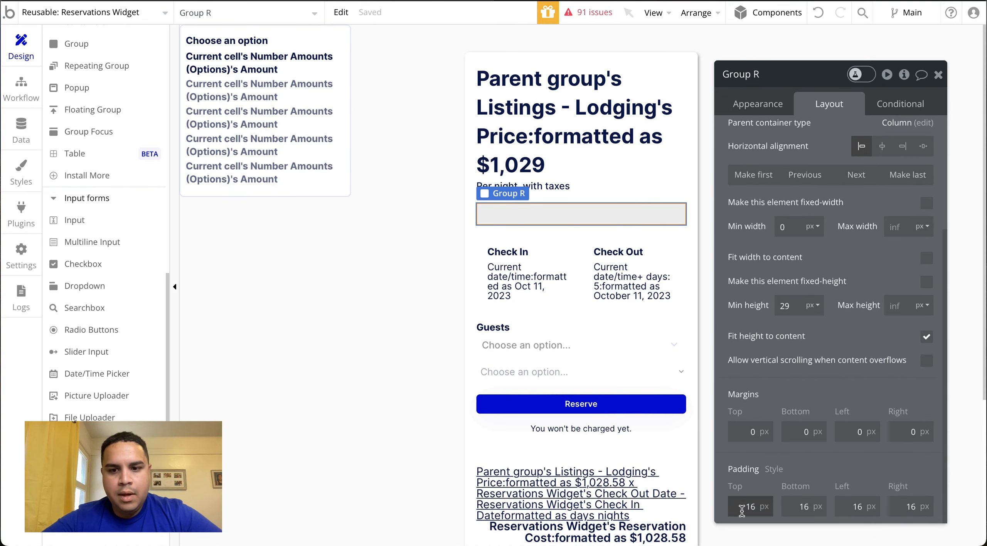
pyautogui.click(737, 507)
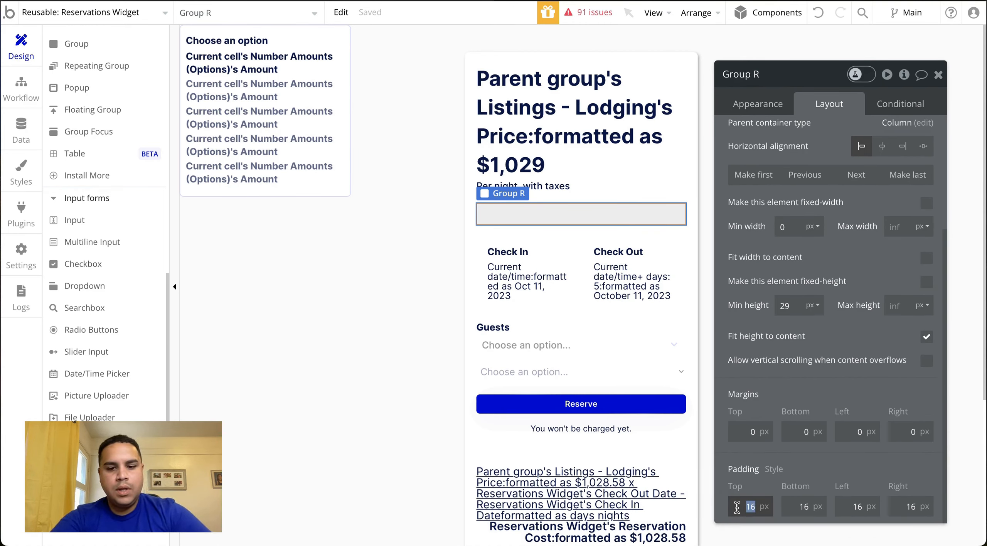
pyautogui.press('Tab')
pyautogui.write('8')
pyautogui.press('Tab')
pyautogui.write('8')
pyautogui.press('Tab')
pyautogui.write('8')
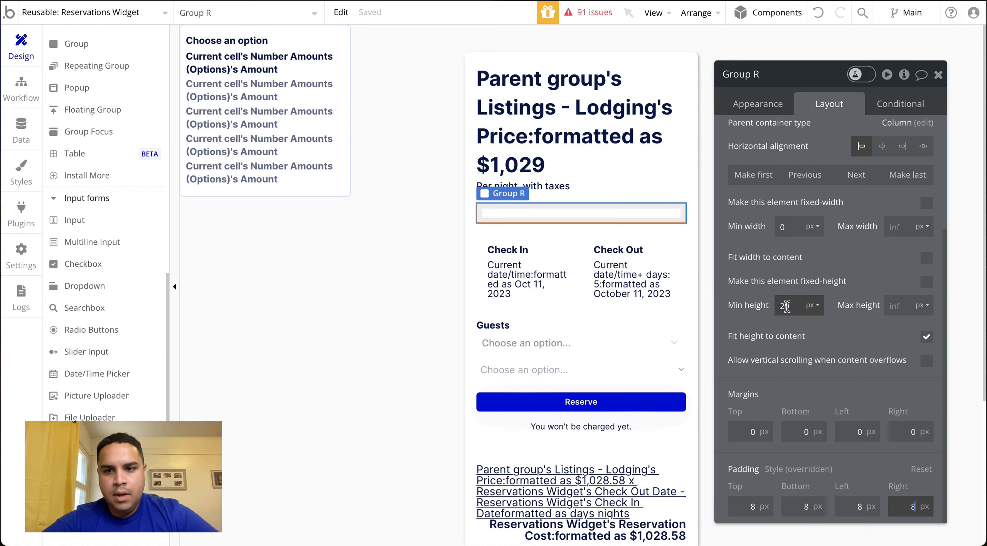
# Set Group R's minimum height to 44 px
pyautogui.click(790, 306)
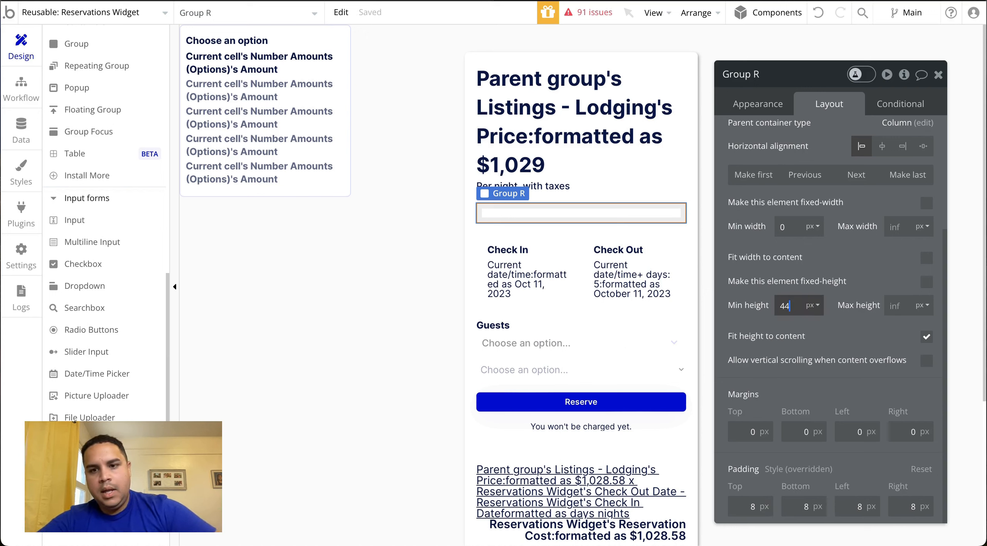
pyautogui.write('44')
pyautogui.click(843, 328)
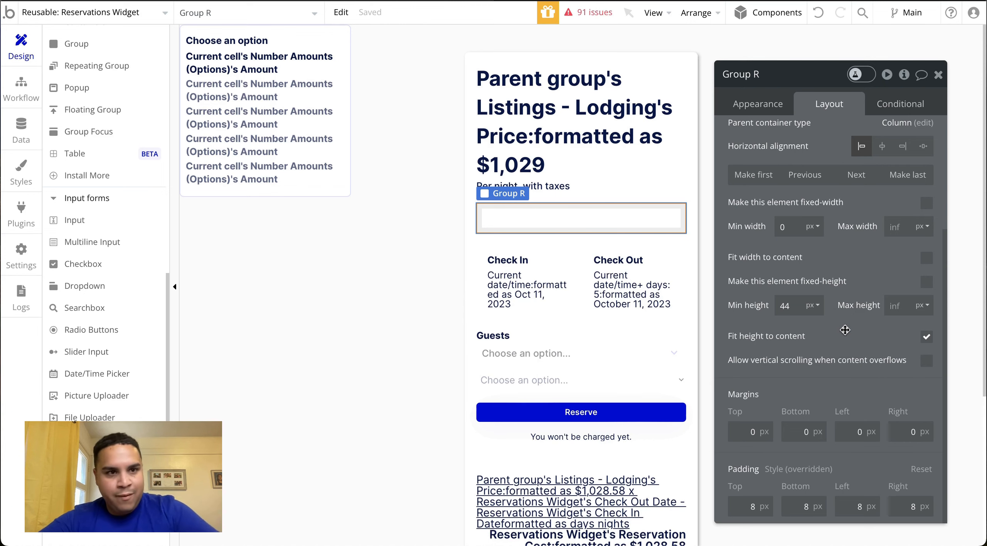
# Set Group R's container alignment to Space between
pyautogui.scroll(10, 83, 106)
pyautogui.scroll(-2, 83, 109)
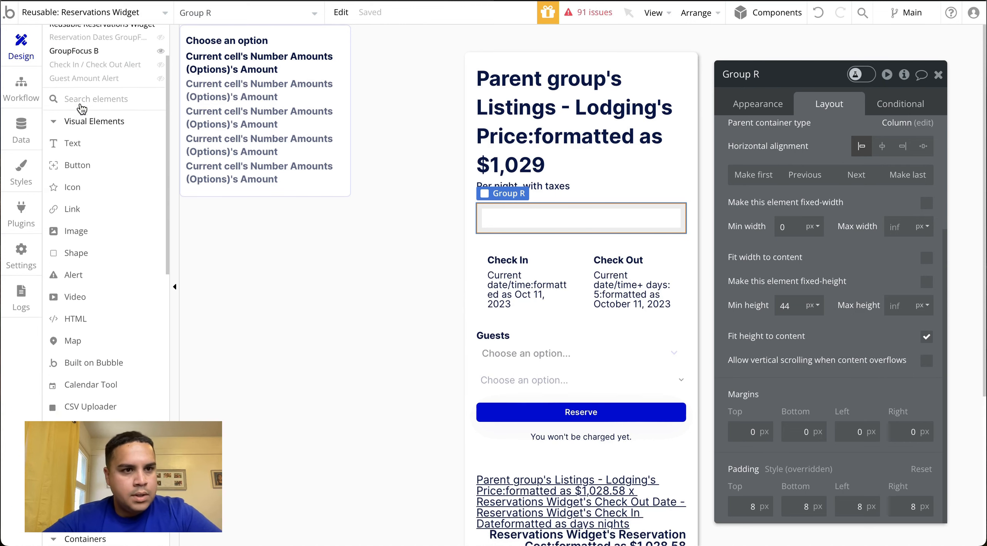
pyautogui.scroll(-1, 82, 110)
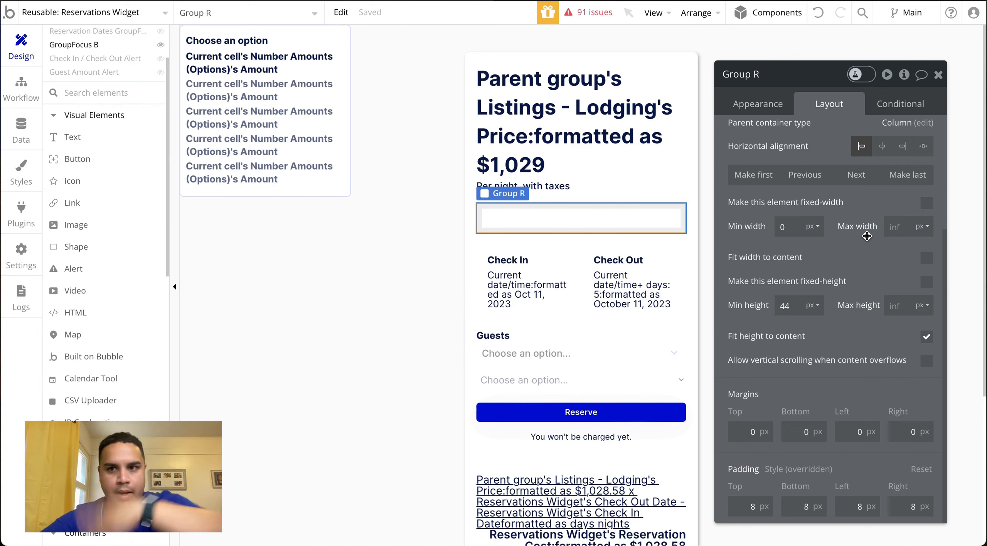
pyautogui.scroll(5, 867, 236)
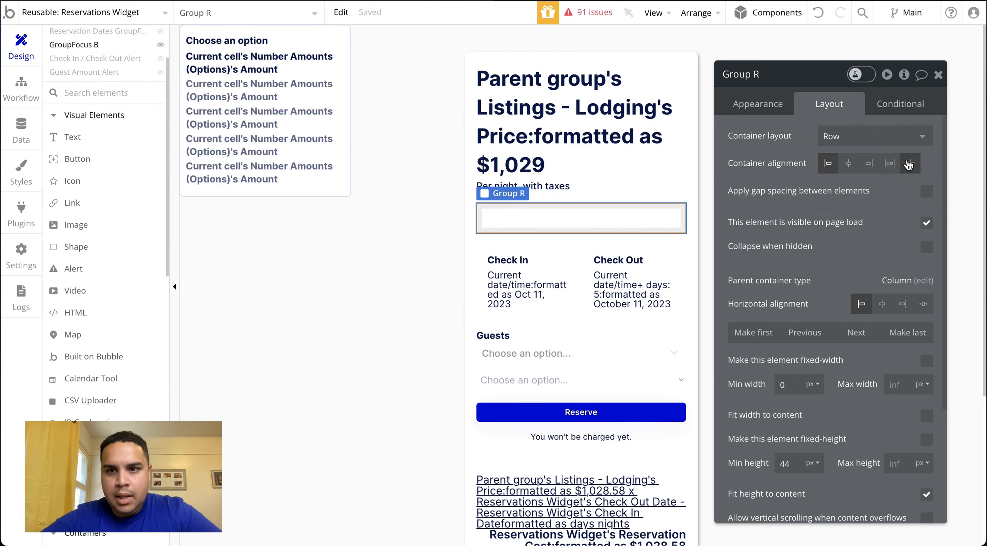
pyautogui.click(910, 164)
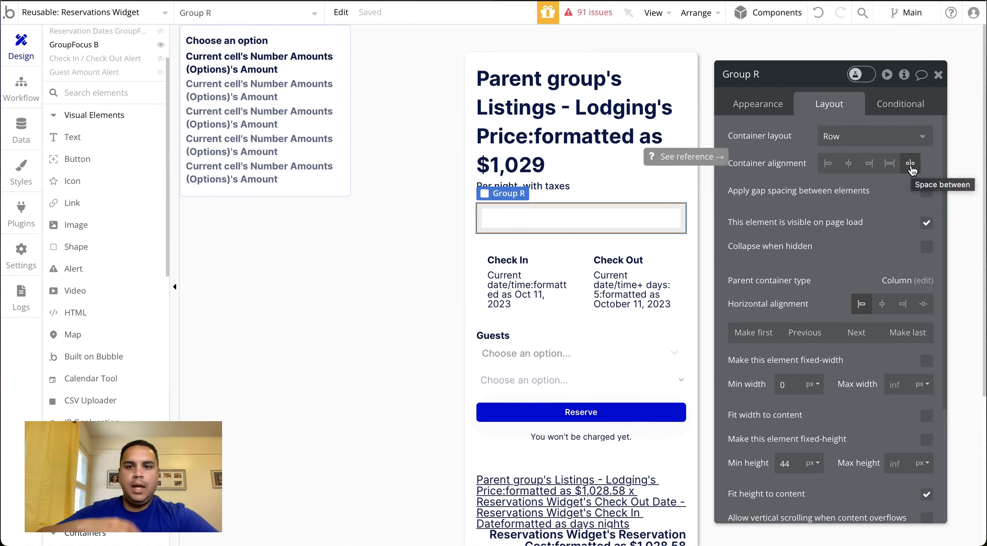
pyautogui.scroll(-1, 912, 169)
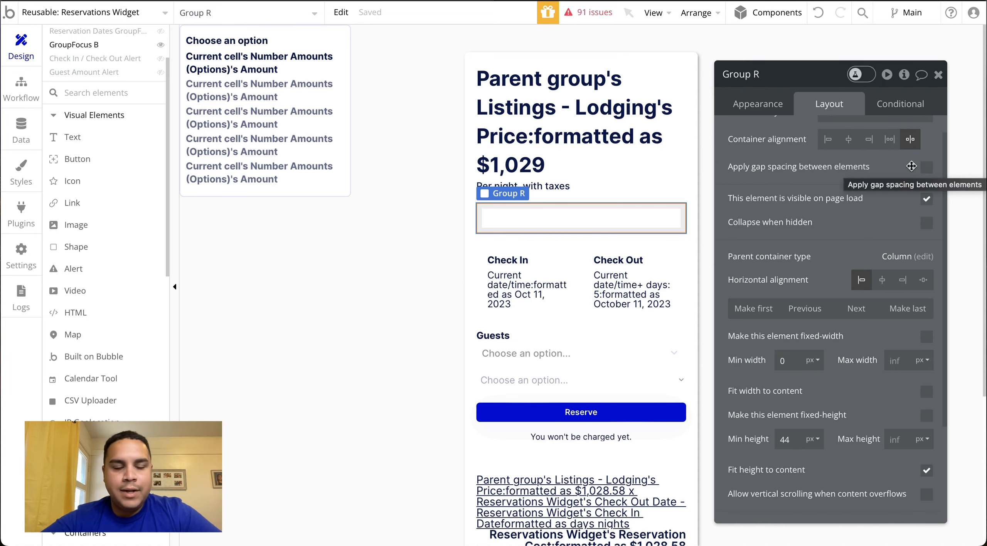
# Add a text element inside Group R reading "Choose the amount of guests..."
pyautogui.click(101, 137)
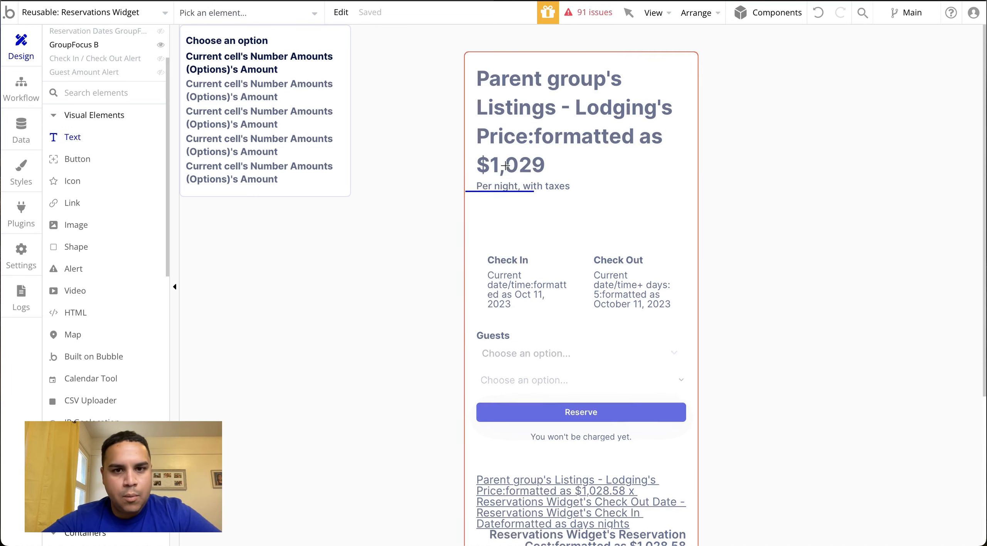
pyautogui.moveTo(486, 208); pyautogui.dragTo(583, 227)
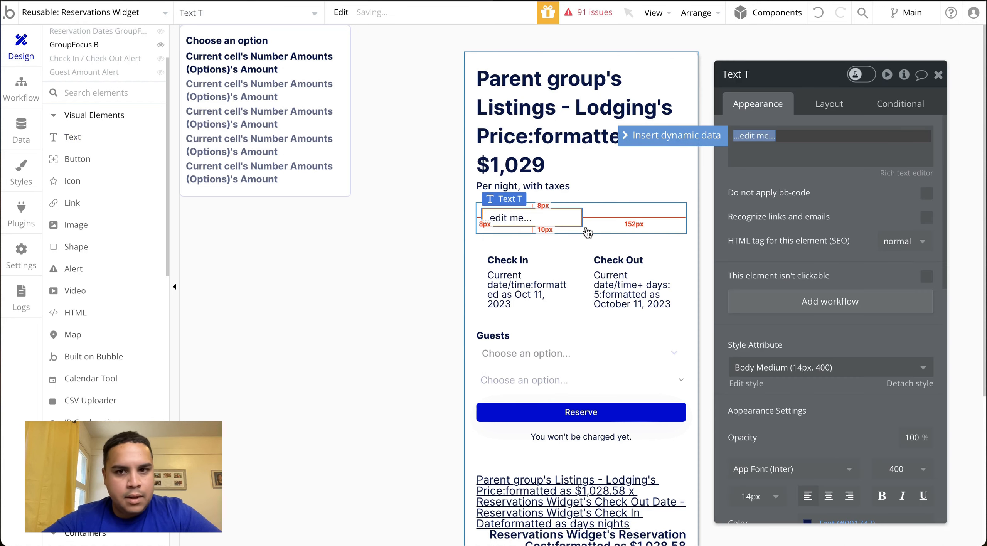
pyautogui.write('Choose the amount of guests')
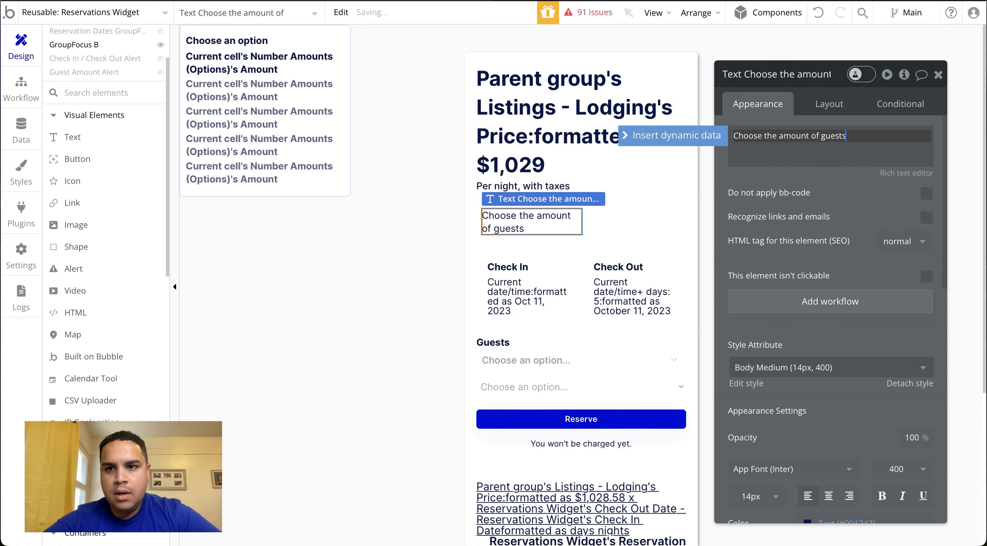
# Make the guest prompt text's width flexible with a minimum width of 0 px
pyautogui.click(825, 103)
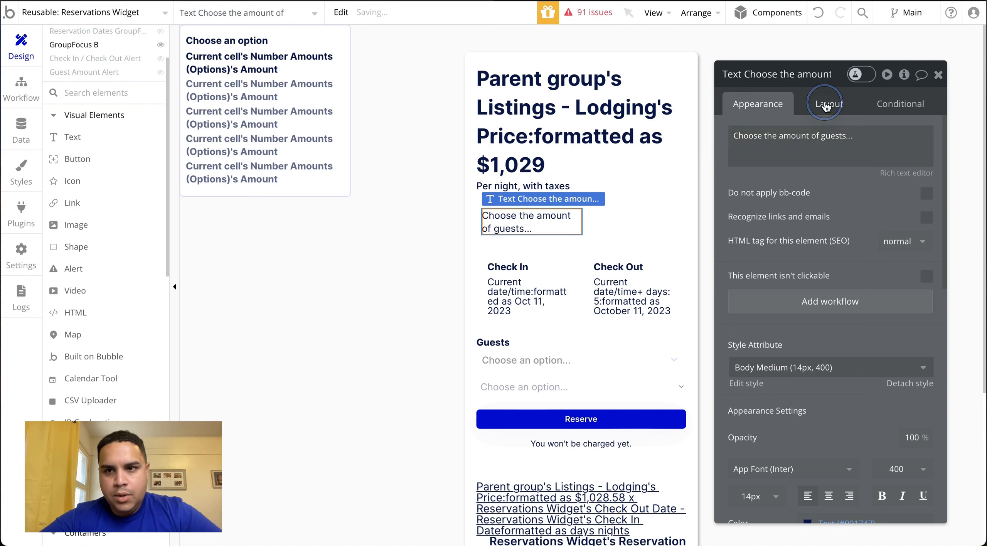
pyautogui.click(927, 267)
pyautogui.click(787, 291)
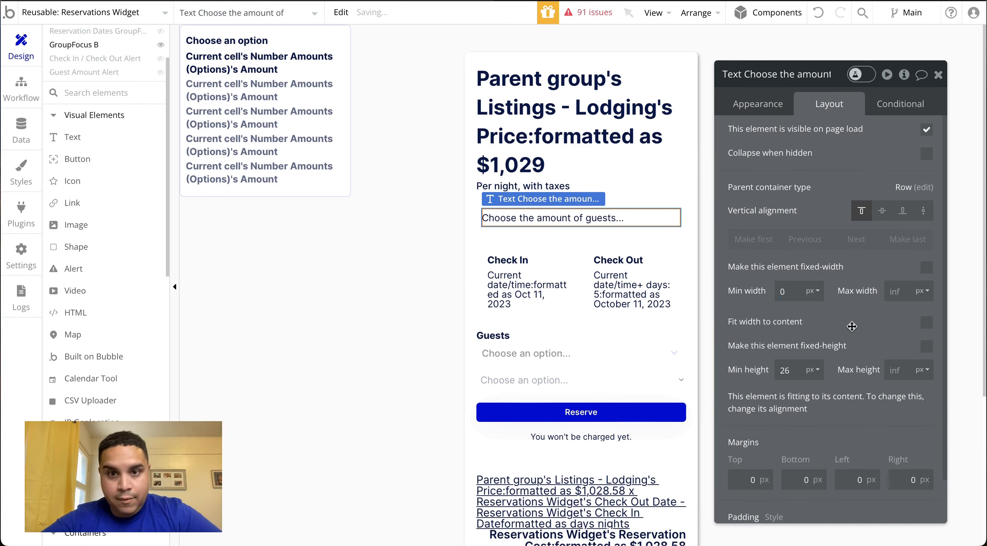
# Change the guest prompt text's font color to the Secondary Color variable (#DBDEFF)
pyautogui.click(767, 112)
pyautogui.scroll(-5, 829, 289)
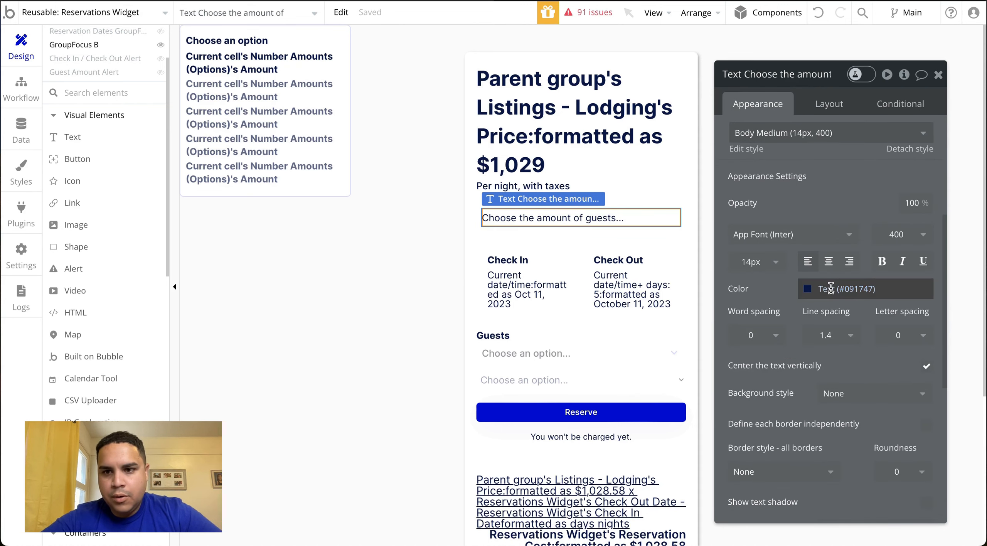
pyautogui.click(832, 289)
pyautogui.click(812, 488)
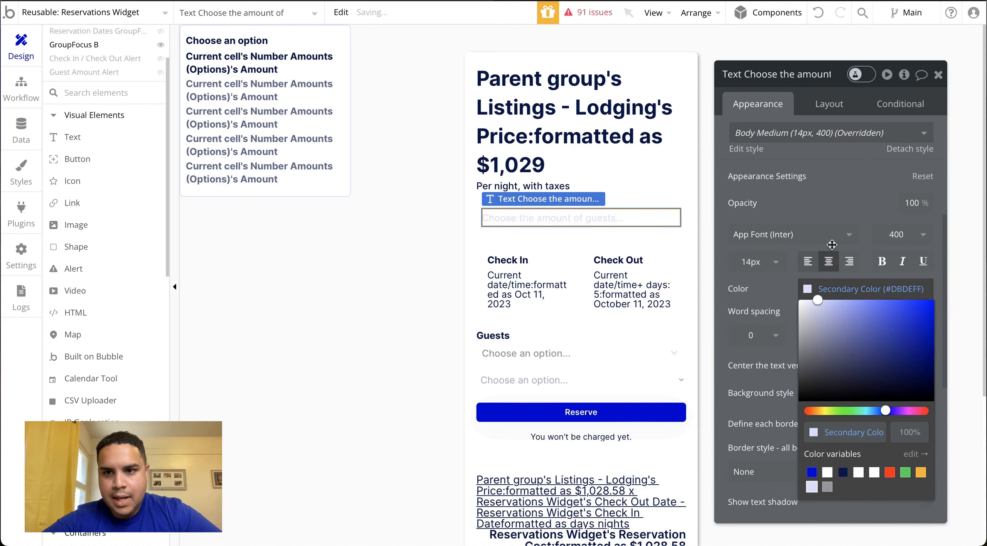
pyautogui.click(833, 181)
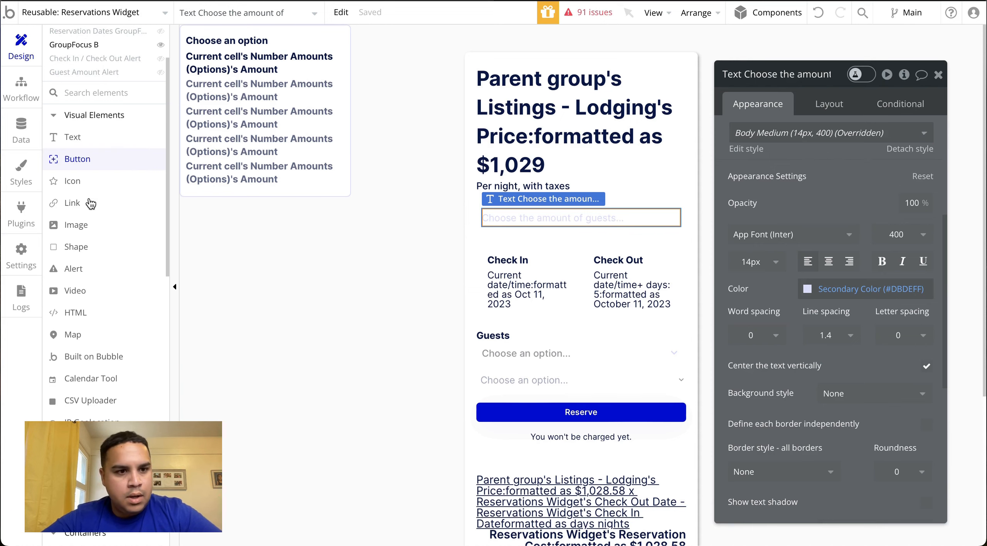
# Add a Material Icon inside Group R beside the guest prompt and choose the keyboard down-arrow symbol for it
pyautogui.scroll(-8, 89, 239)
pyautogui.click(86, 260)
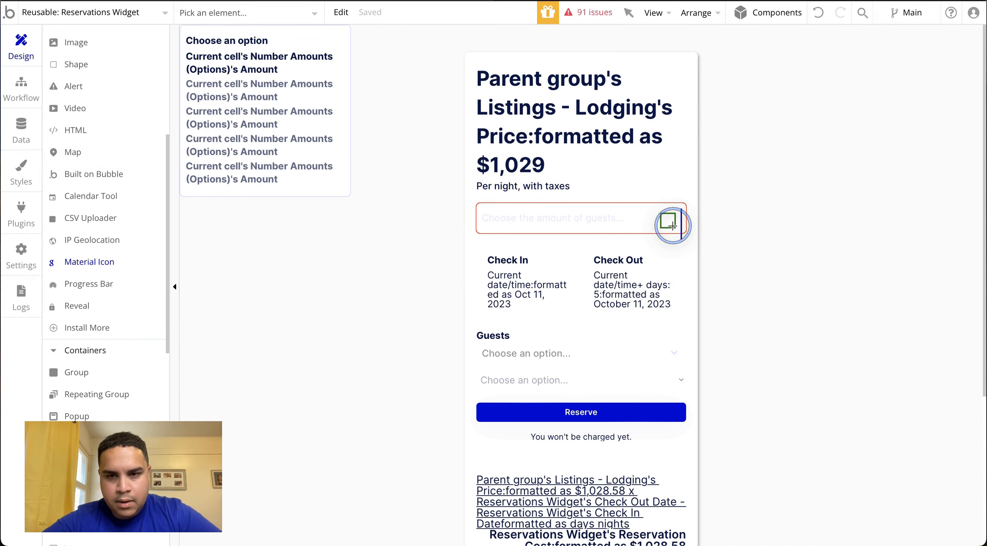
pyautogui.click(673, 223)
pyautogui.click(867, 135)
pyautogui.write('arrow')
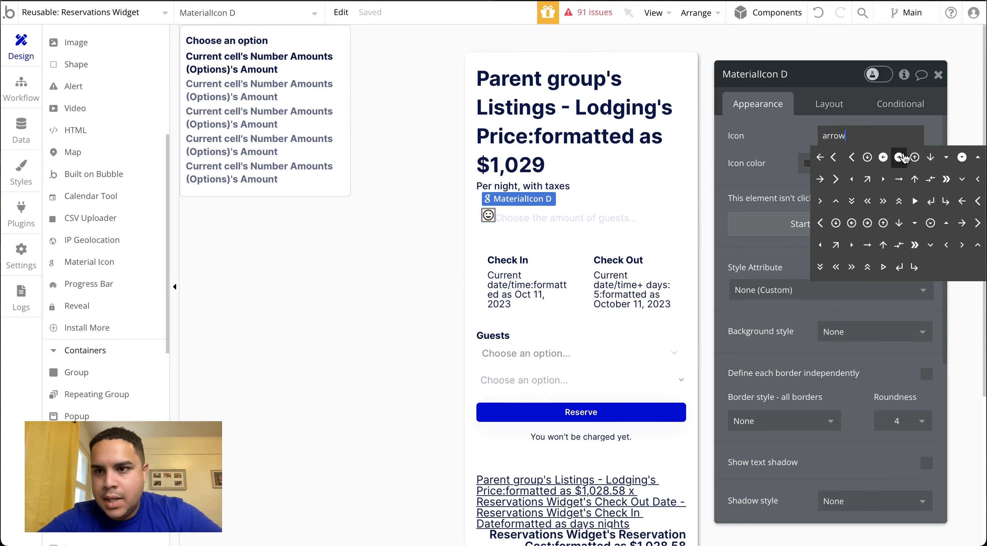
pyautogui.click(963, 179)
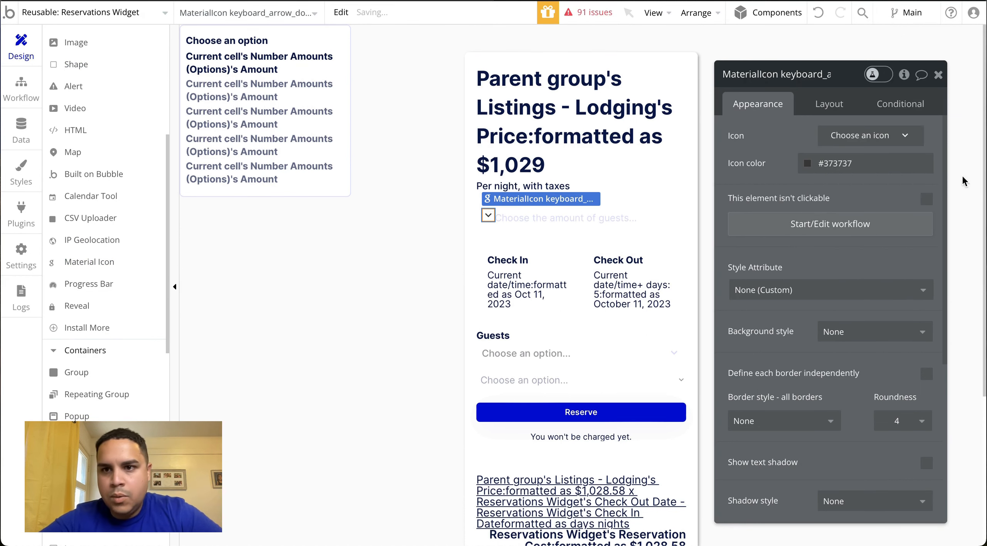
# Apply the Secondary Color variable to the arrow icon and center it vertically in the row
pyautogui.click(847, 163)
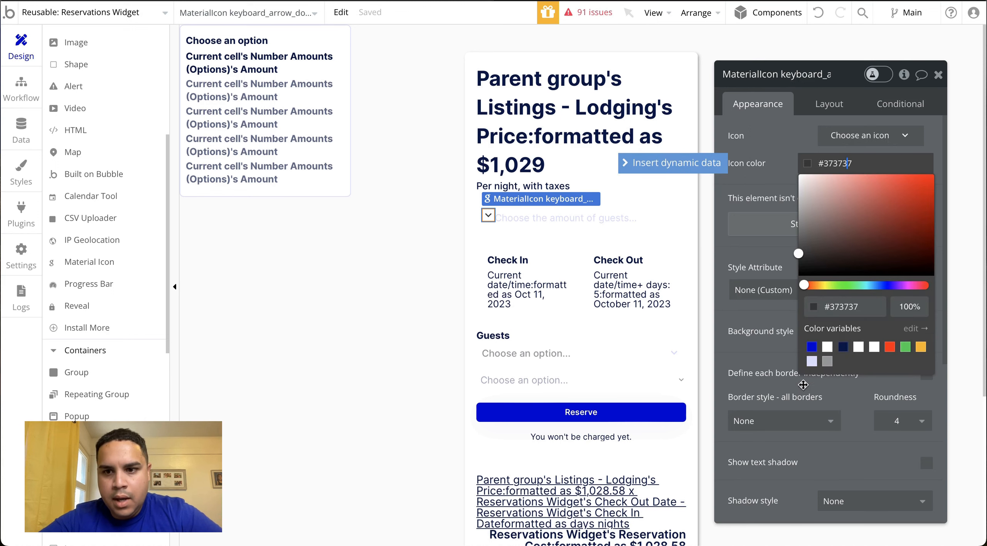
pyautogui.click(812, 363)
pyautogui.click(829, 105)
pyautogui.click(903, 211)
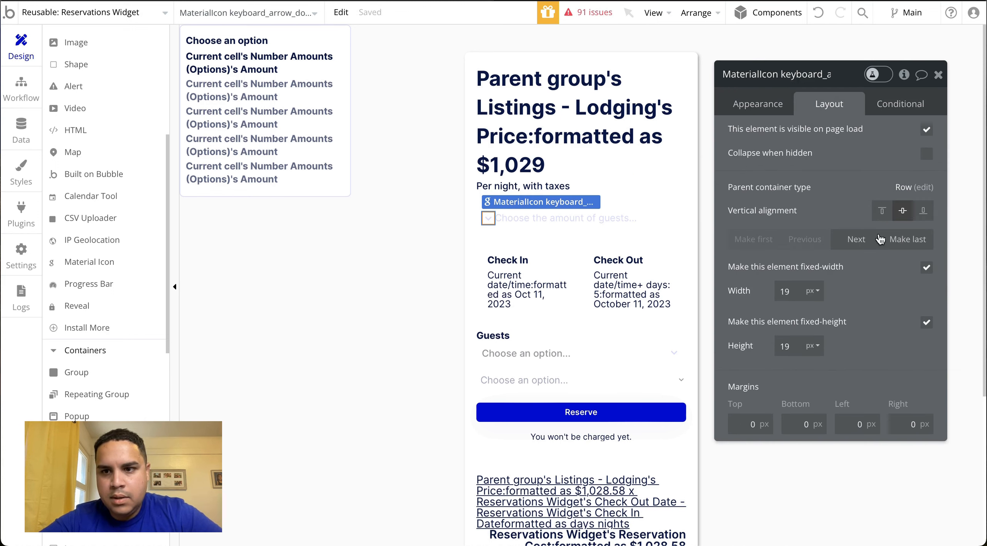
# Set the arrow icon's width and height to 16 px and make it the last element in the row
pyautogui.click(796, 294)
pyautogui.press('BackSpace')
pyautogui.press('BackSpace')
pyautogui.write('16')
pyautogui.press('Tab')
pyautogui.write('16')
pyautogui.click(908, 239)
# Center the guest prompt text vertically in Group R and set its minimum height to 0 px
pyautogui.click(552, 223)
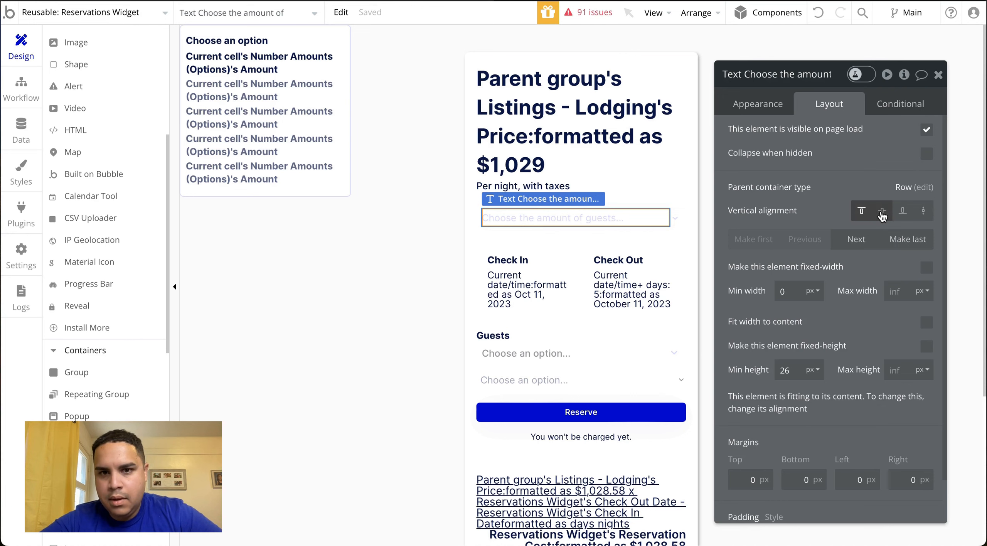
pyautogui.click(826, 186)
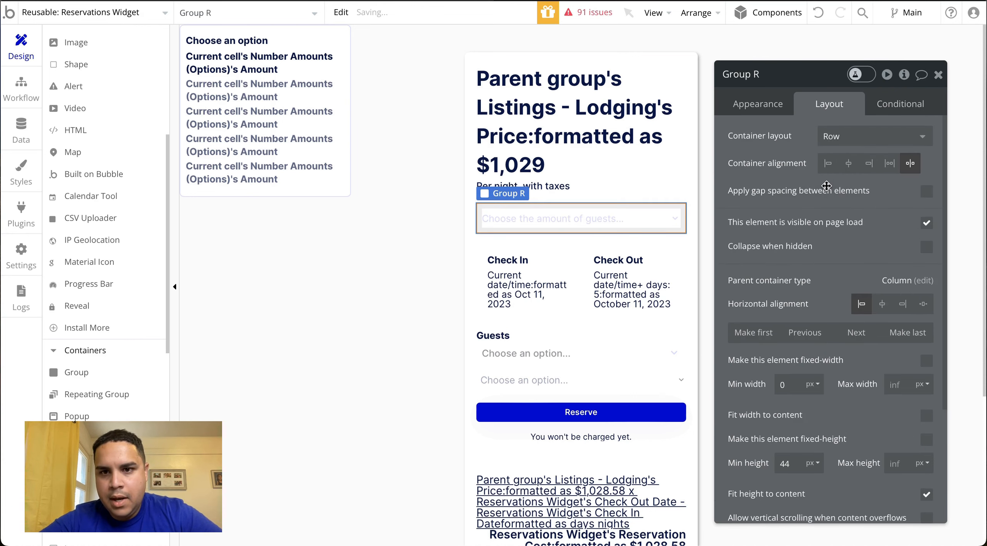
pyautogui.click(558, 217)
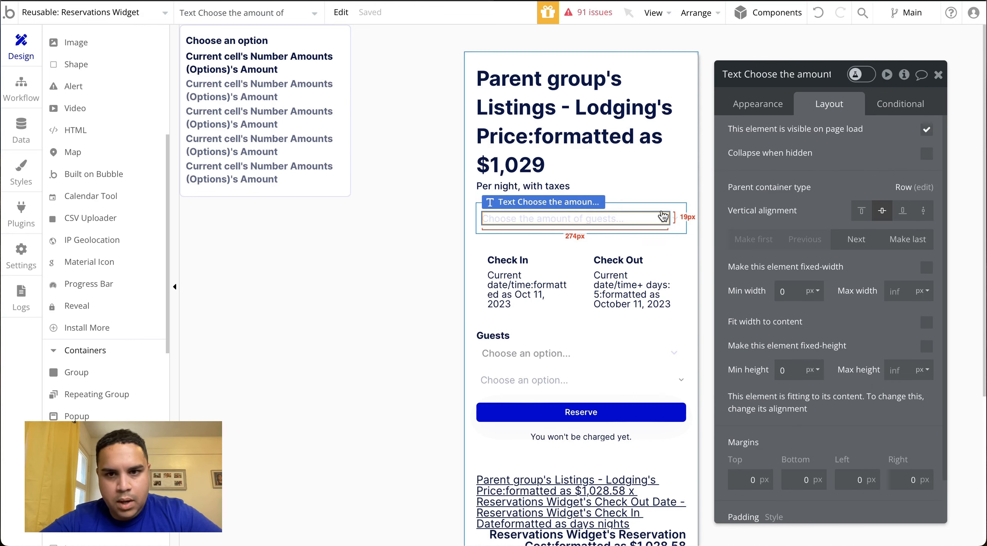
pyautogui.click(660, 208)
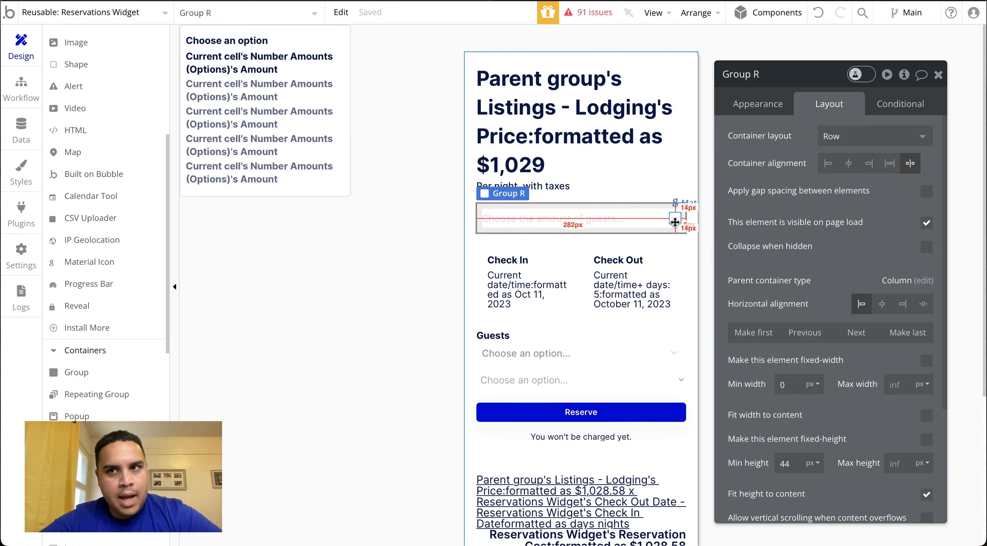
# Add a Group Focus element about 260 by 265 px to the widget and rename it Demo GroupFocus
pyautogui.scroll(-6, 86, 169)
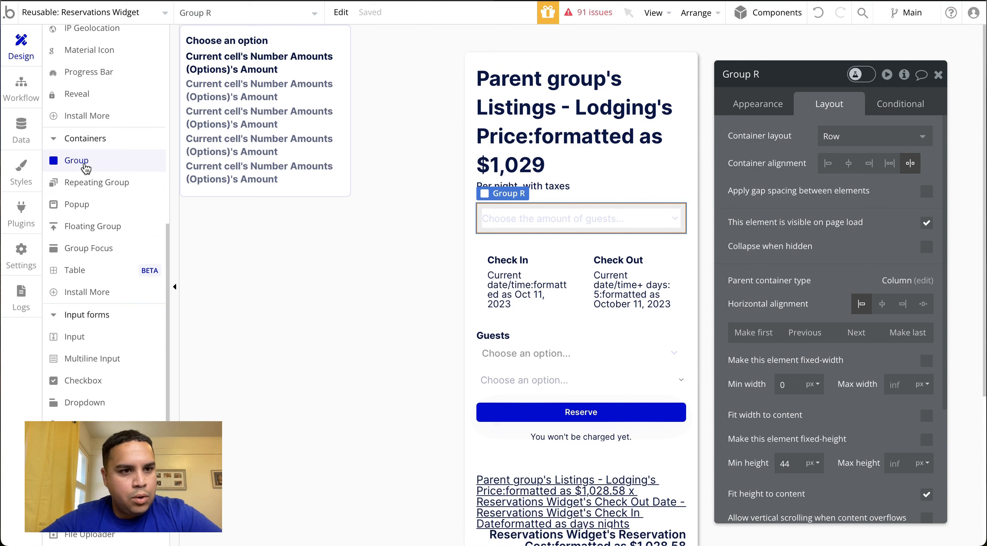
pyautogui.click(88, 248)
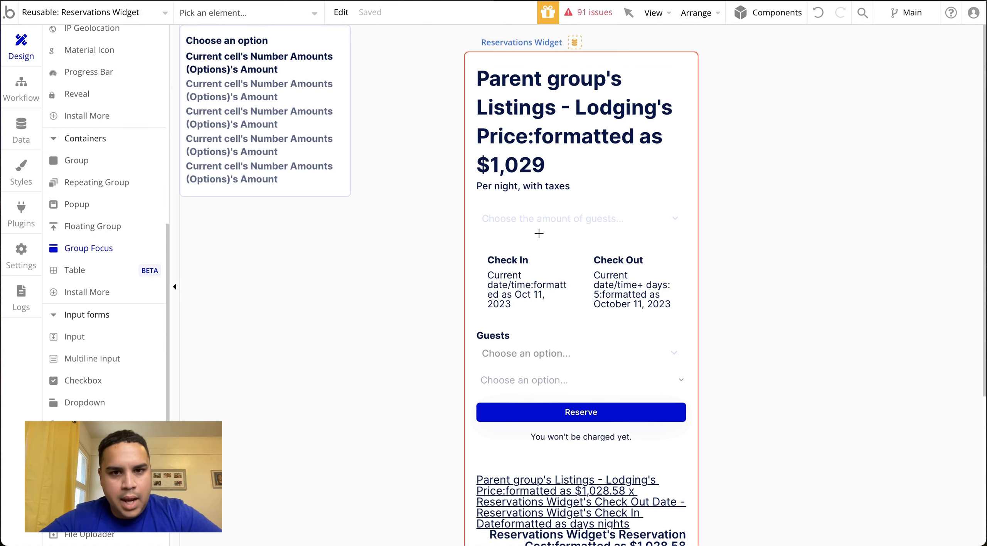
pyautogui.moveTo(486, 227)
pyautogui.mouseDown()
pyautogui.moveTo(591, 259)
pyautogui.moveTo(628, 360)
pyautogui.moveTo(664, 408)
pyautogui.mouseUp()
pyautogui.click(805, 82)
pyautogui.press('BackSpace')
pyautogui.write('Demo GroupFocus')
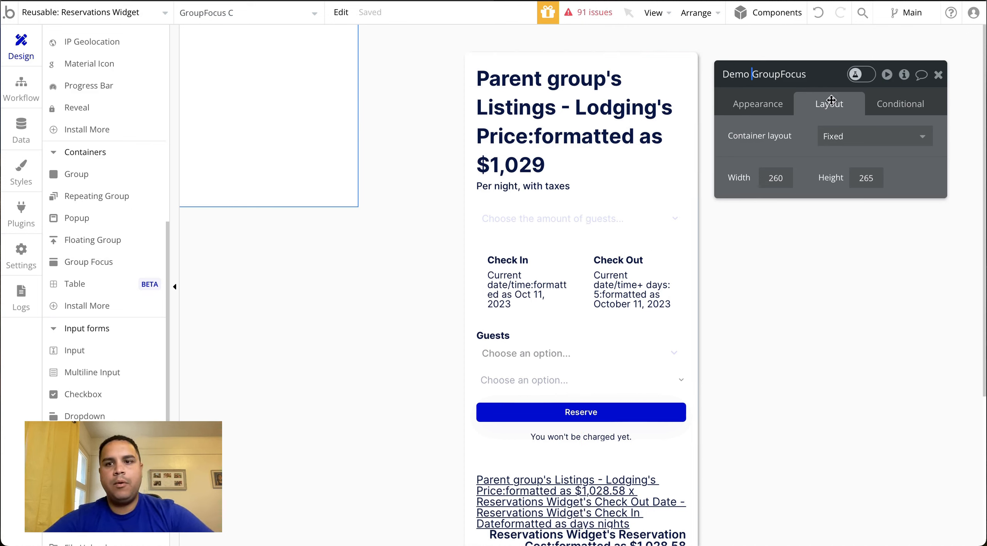
# Set the Demo GroupFocus container layout to Column and open its appearance settings
pyautogui.click(879, 141)
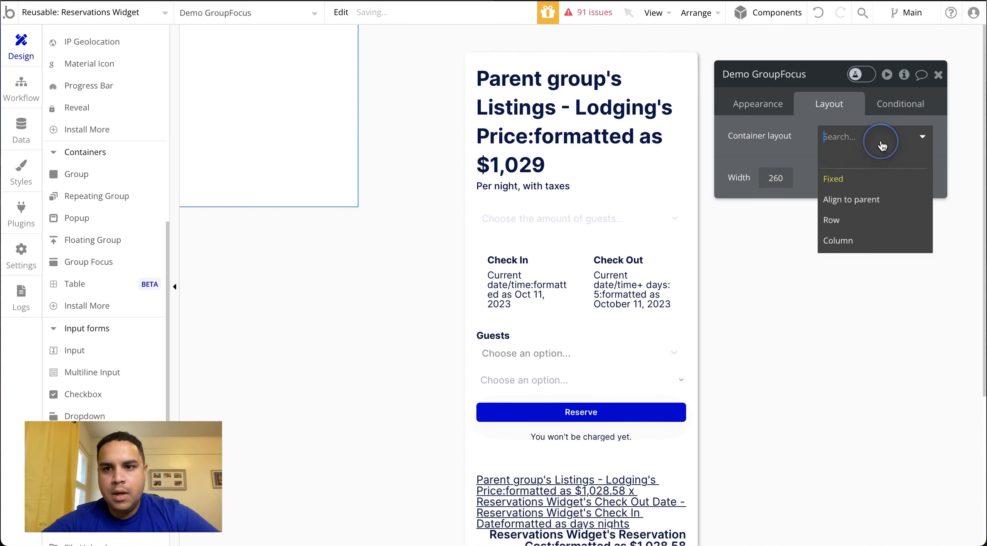
pyautogui.click(845, 246)
pyautogui.click(757, 103)
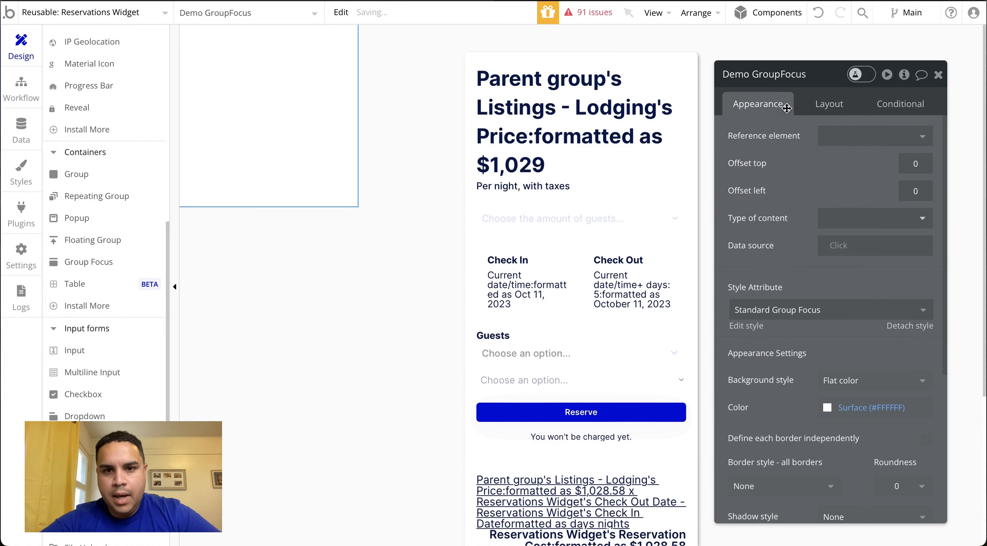
# Rename Group R, which holds the guest prompt and arrow icon, to Demo Dropdown Group
pyautogui.click(624, 231)
pyautogui.click(791, 76)
pyautogui.press('BackSpace')
pyautogui.press('BackSpace')
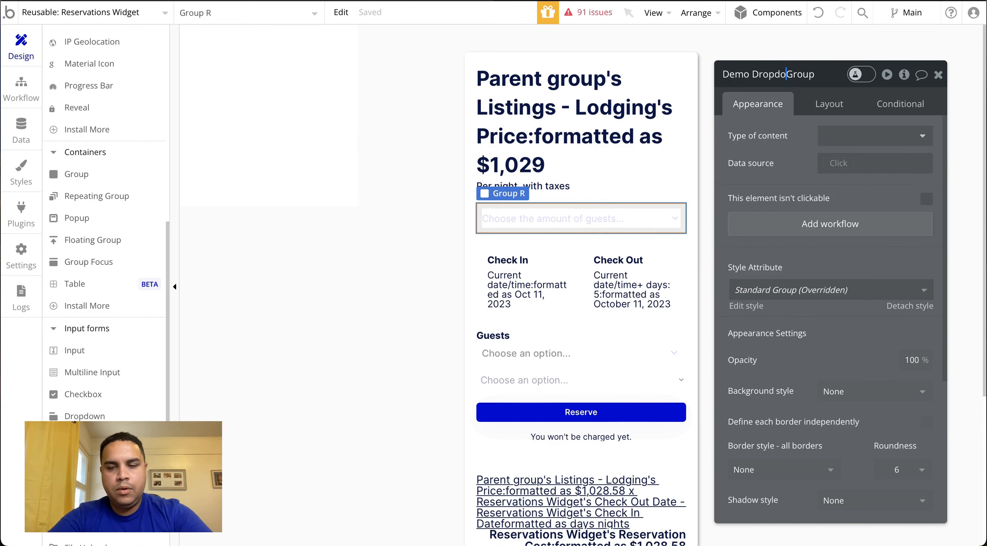
# Set the reference element of Demo GroupFocus to Demo Dropdown Group and close its property editor
pyautogui.click(273, 85)
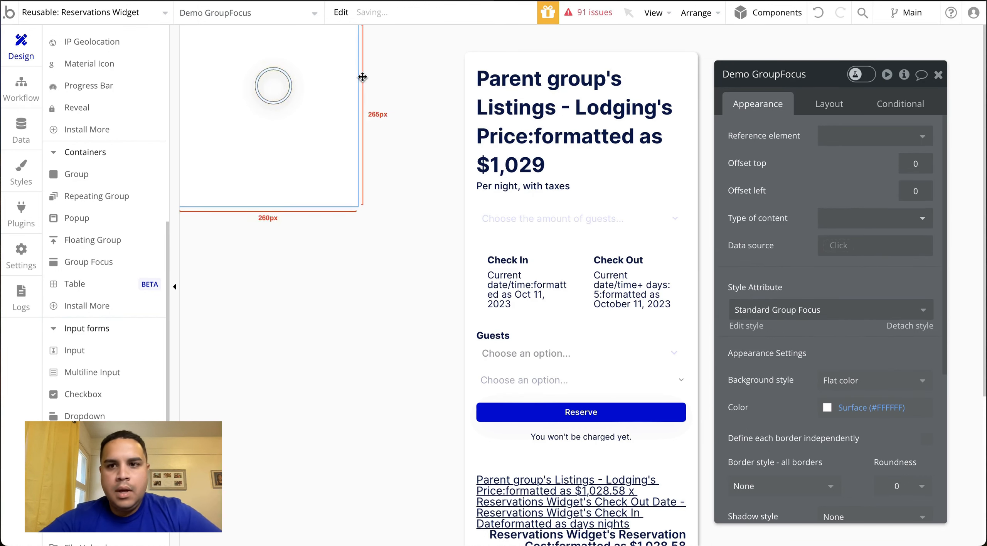
pyautogui.click(870, 138)
pyautogui.write('demo')
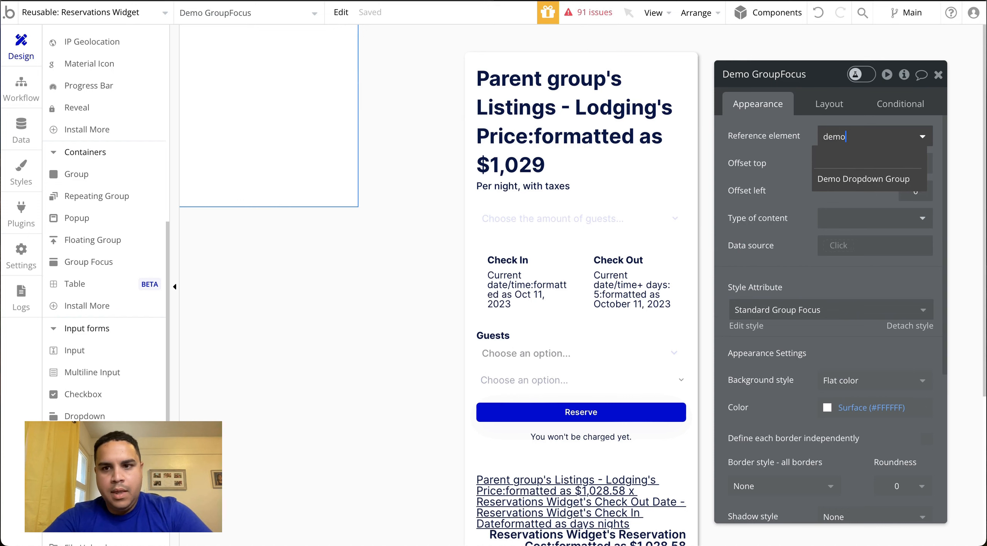
pyautogui.click(879, 180)
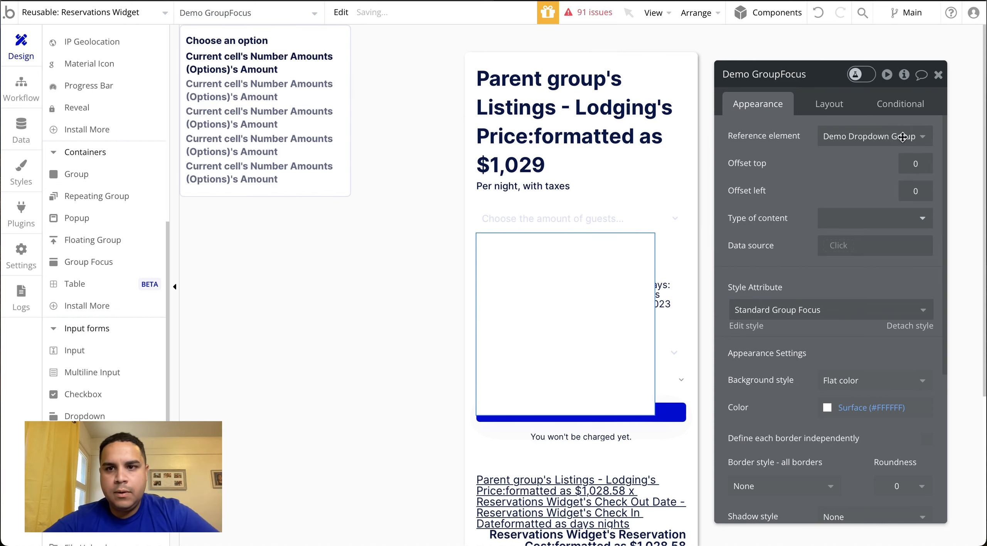
pyautogui.click(824, 103)
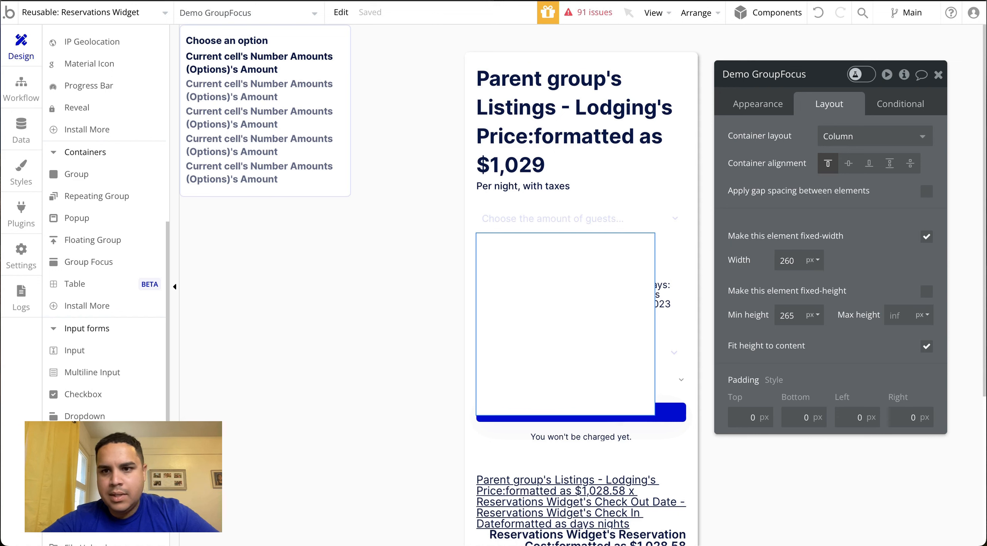
pyautogui.click(938, 76)
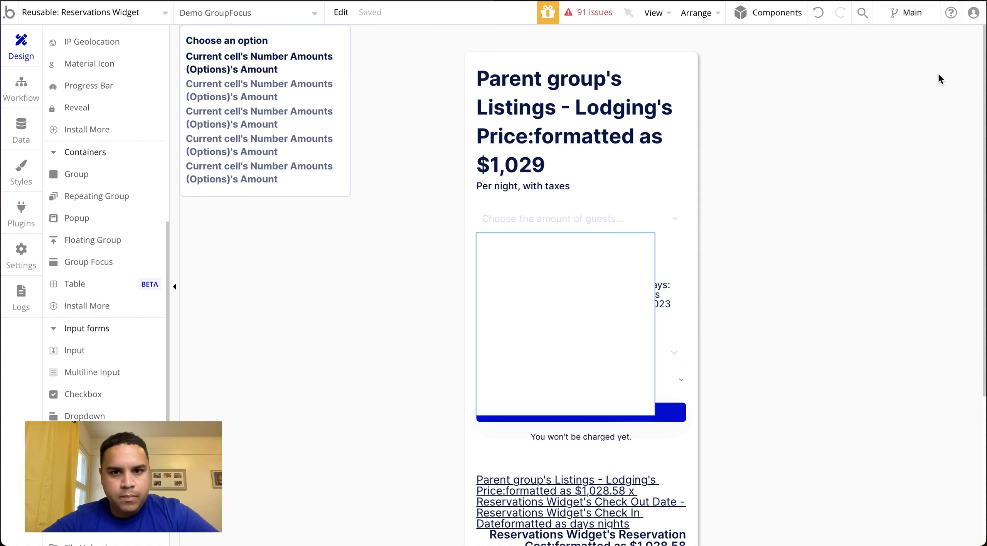
# Add a text element about 216 by 36 px inside Demo GroupFocus reading "Choose the number of guests"
pyautogui.click(575, 269)
pyautogui.scroll(10, 97, 158)
pyautogui.click(75, 93)
pyautogui.moveTo(485, 239); pyautogui.dragTo(633, 271)
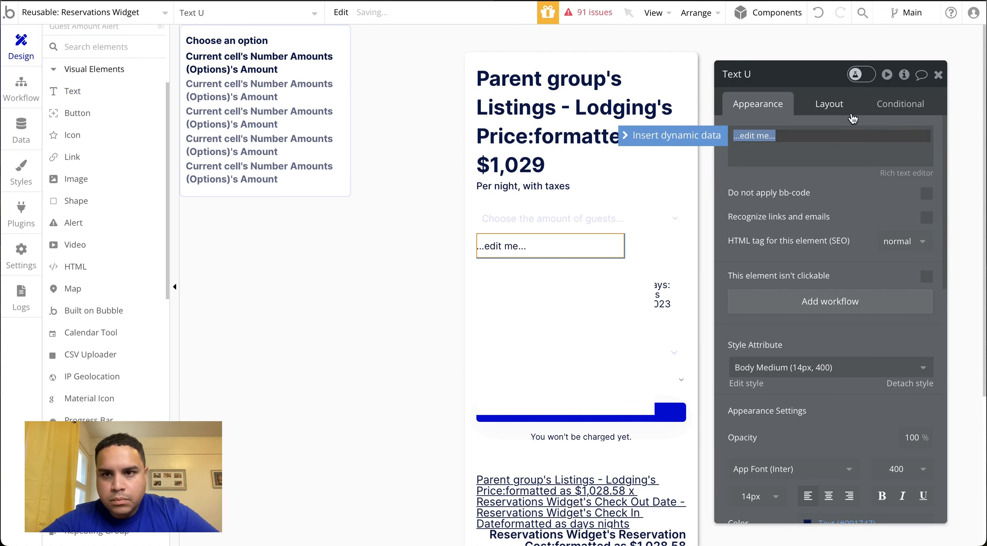
pyautogui.write('Choose the number of guests')
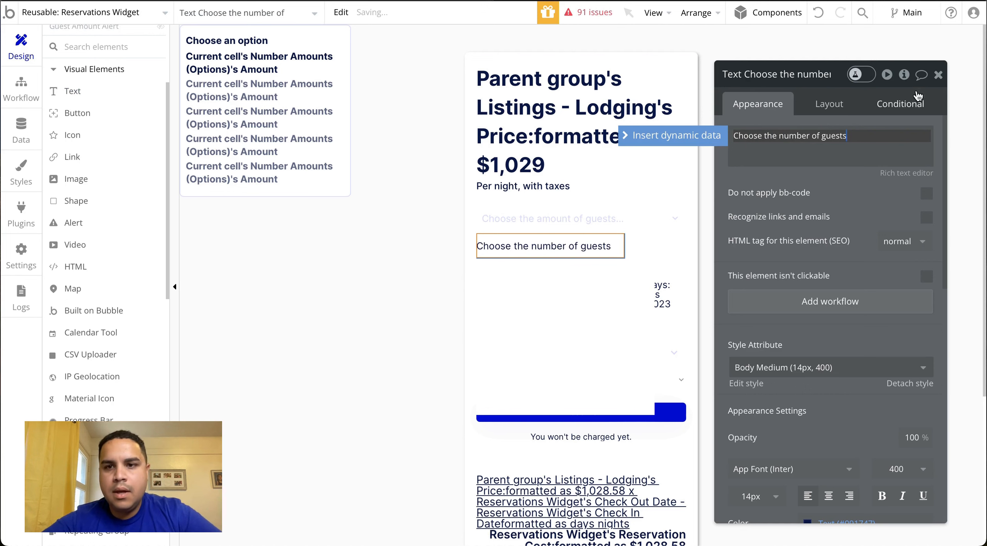
# Turn off fixed width for the "Choose the number of guests" text and set its minimum width and height to 0 px
pyautogui.click(830, 103)
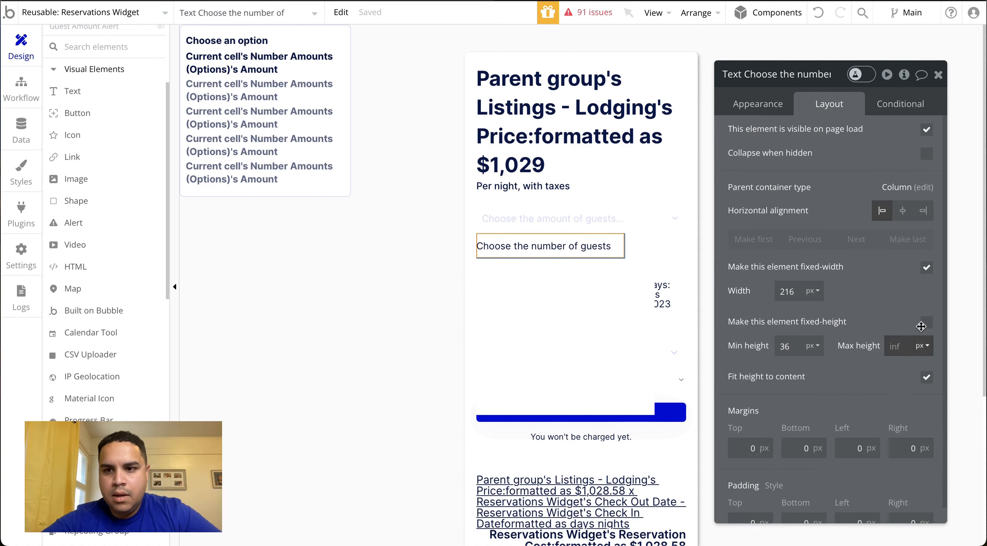
pyautogui.click(927, 267)
pyautogui.doubleClick(784, 291)
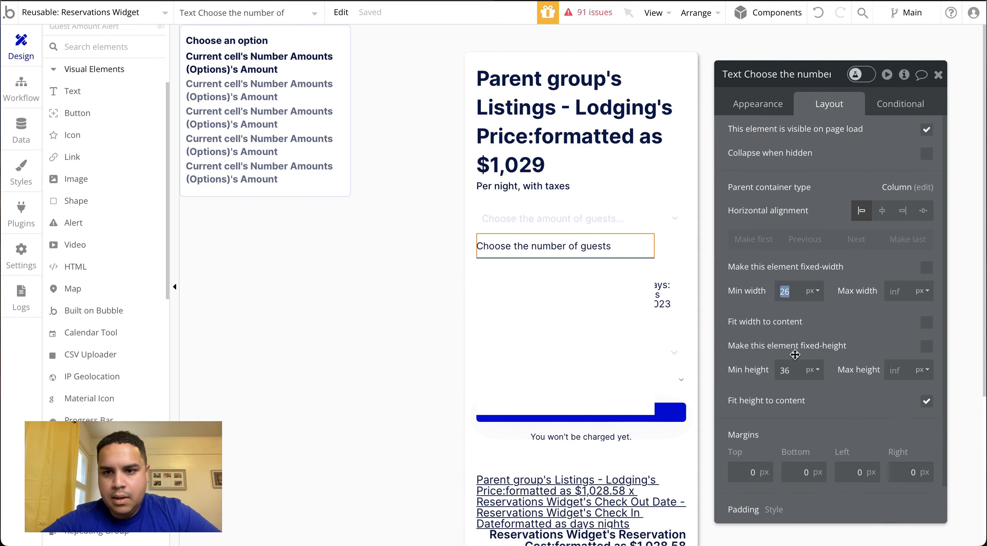
pyautogui.click(787, 370)
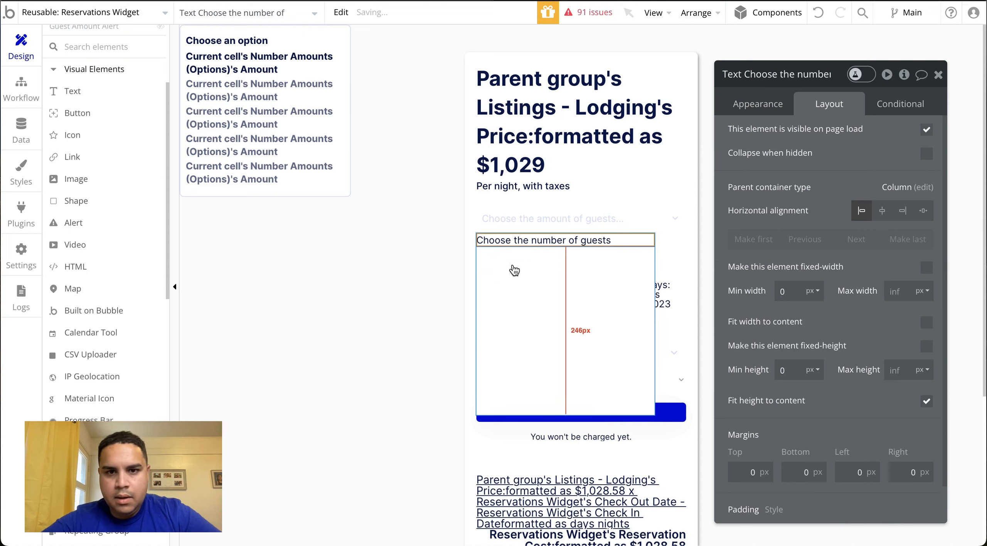
# Set the padding of Demo GroupFocus to 8 px on all four sides
pyautogui.click(517, 272)
pyautogui.click(742, 418)
pyautogui.write('8')
pyautogui.press('Tab')
pyautogui.write('8')
pyautogui.press('Tab')
pyautogui.write('8')
pyautogui.press('Tab')
pyautogui.write('8')
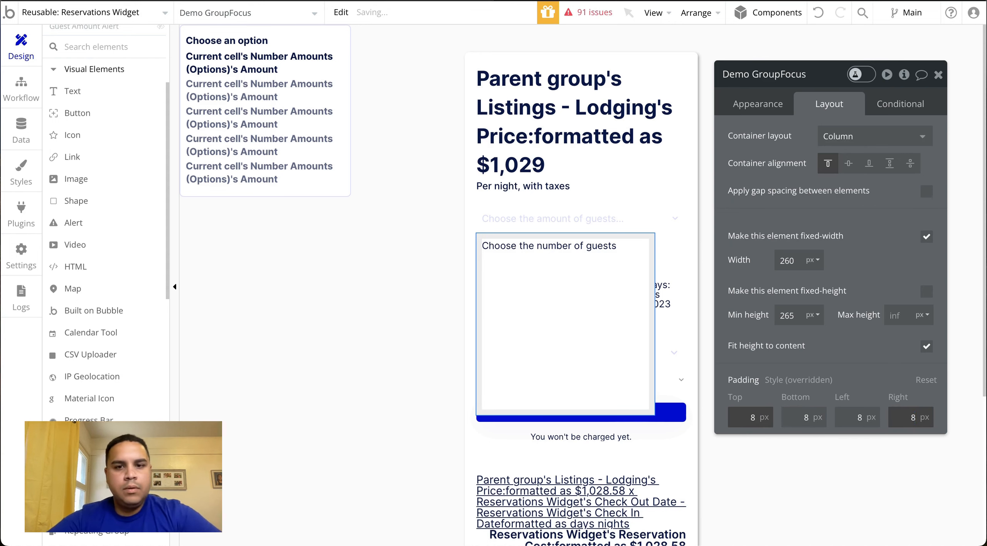
# Add a repeating group about 173 by 170 px below the text in Demo GroupFocus and set its cells' container layout to Row
pyautogui.scroll(-10, 99, 185)
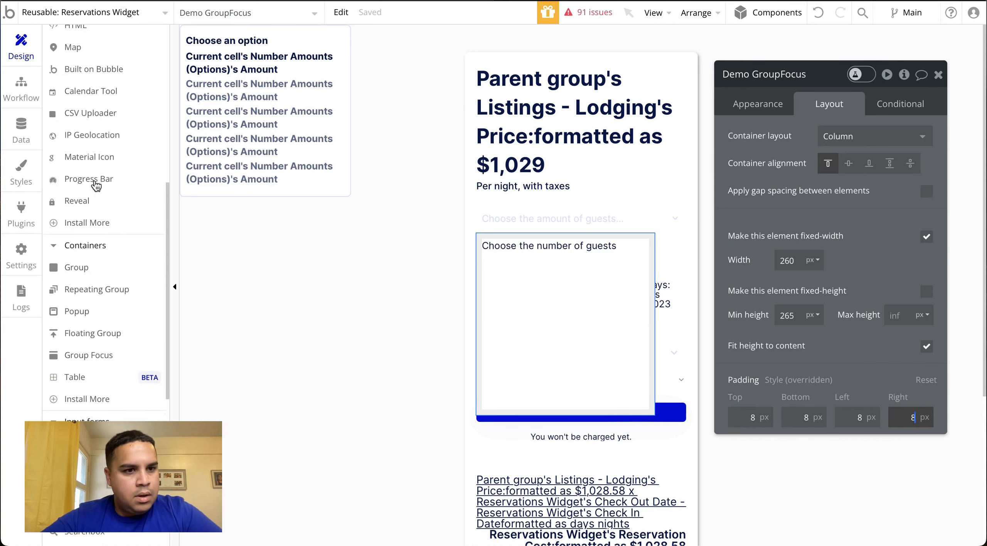
pyautogui.scroll(-1, 97, 186)
pyautogui.click(99, 102)
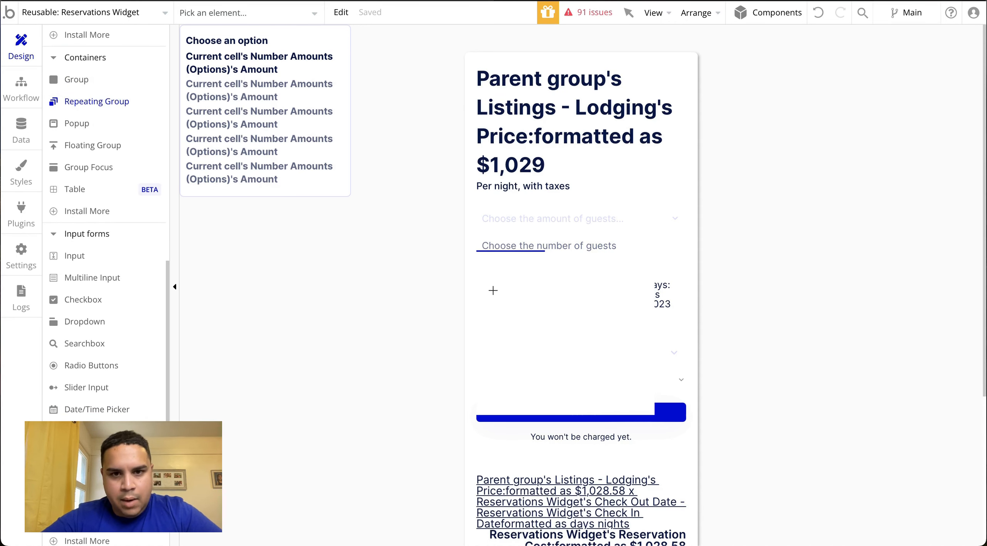
pyautogui.moveTo(489, 267); pyautogui.dragTo(609, 381)
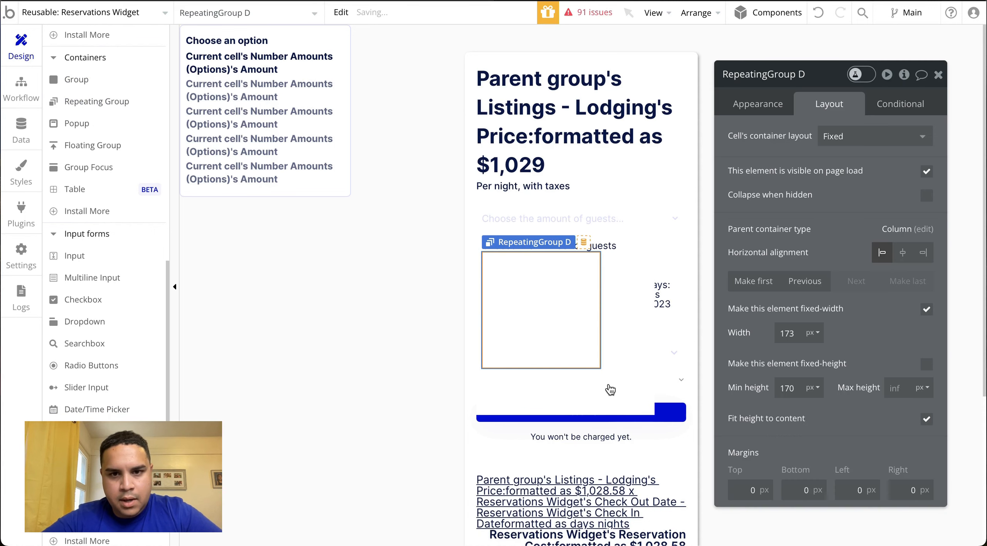
pyautogui.click(847, 138)
pyautogui.click(842, 225)
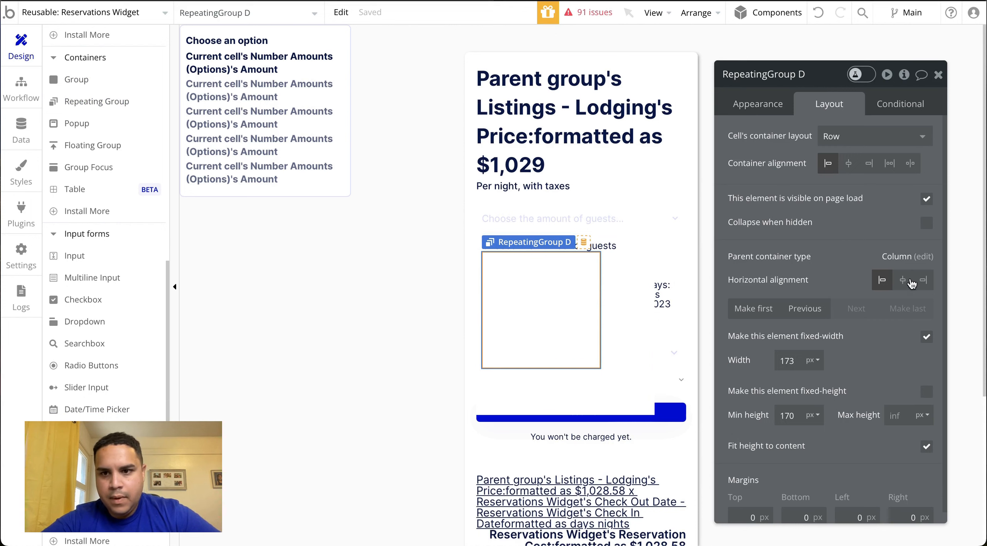
# Turn off the repeating group's fixed width and set its minimum width to 0 px and minimum height to 100 px
pyautogui.click(927, 339)
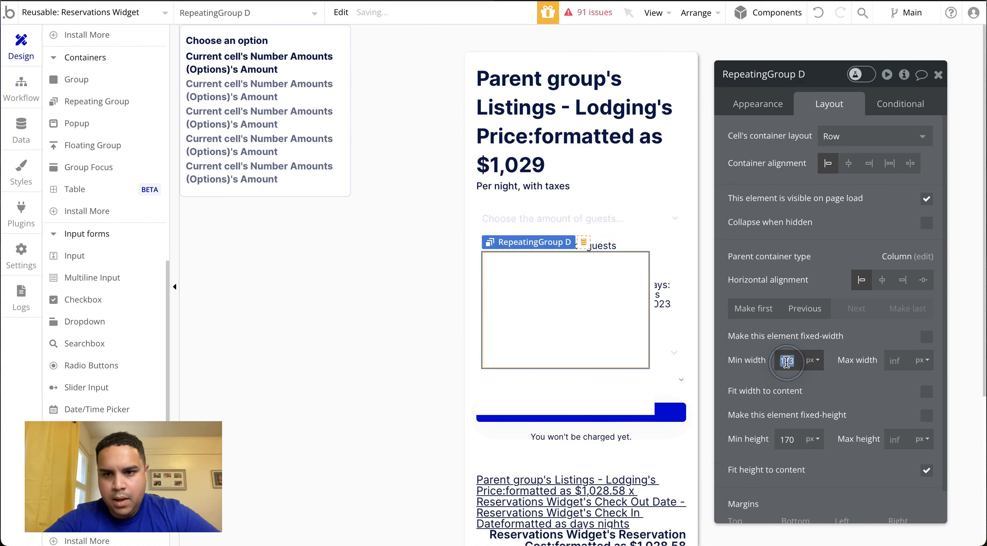
pyautogui.press('BackSpace')
pyautogui.doubleClick(794, 444)
pyautogui.press('BackSpace')
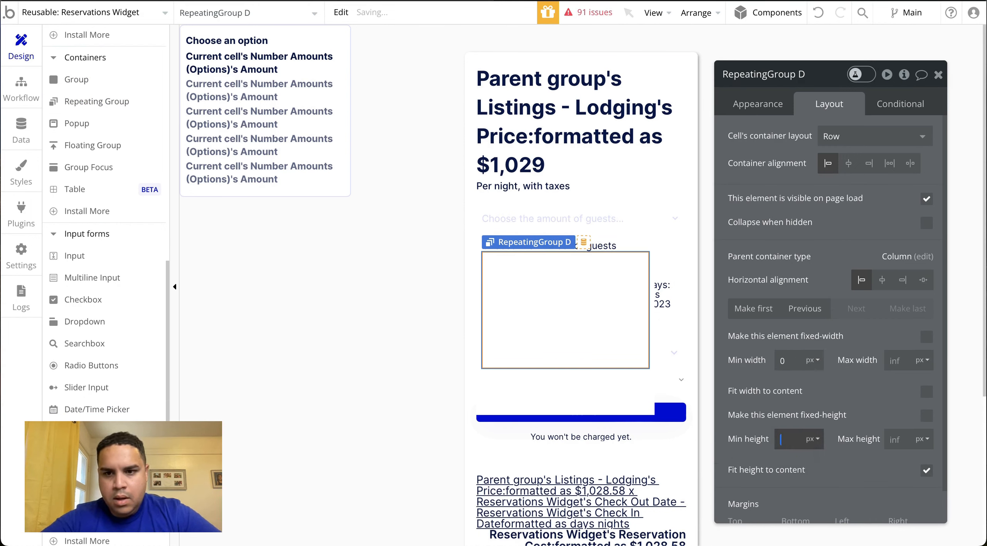
pyautogui.click(855, 376)
pyautogui.click(784, 440)
pyautogui.click(840, 412)
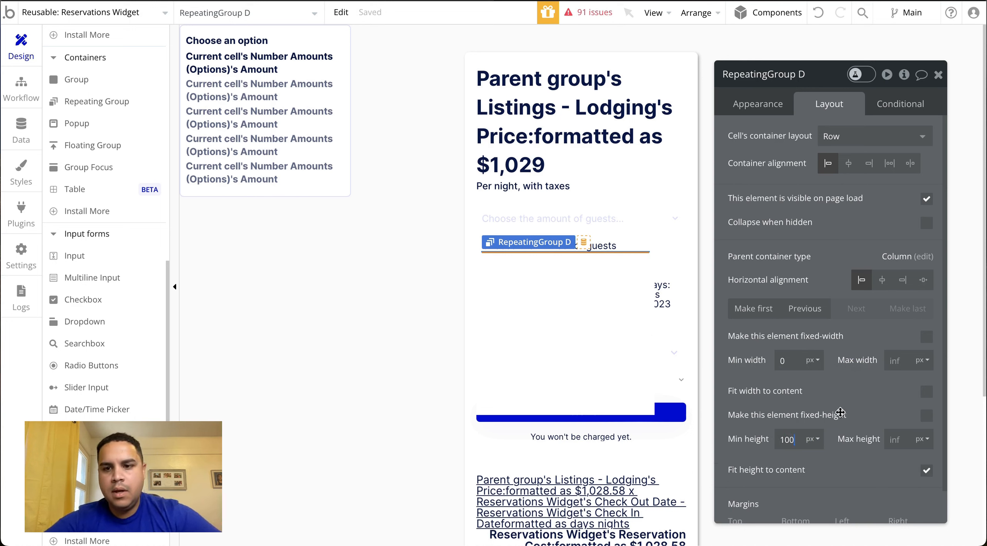
# Turn off the repeating group's fixed number of rows and set the minimum row height to 40 px
pyautogui.click(766, 103)
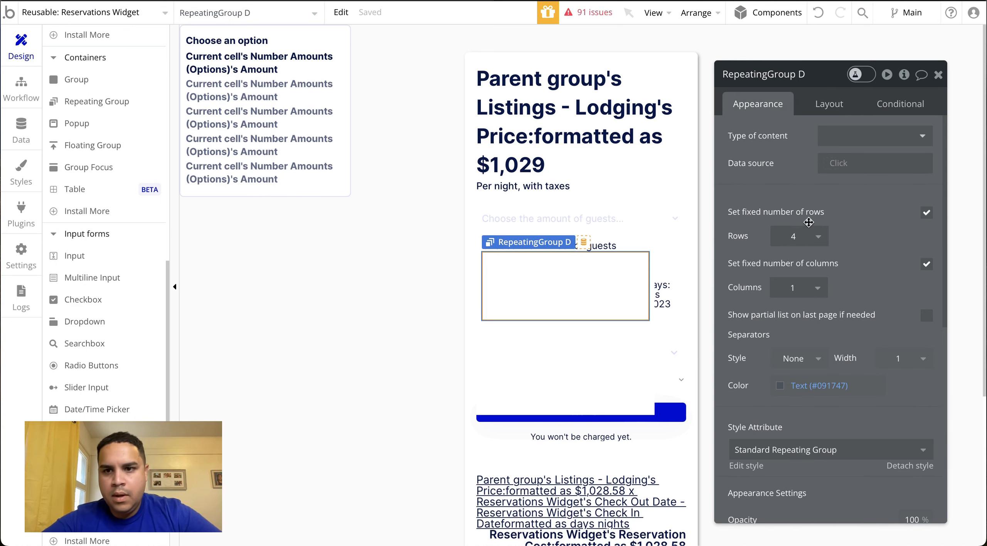
pyautogui.click(927, 212)
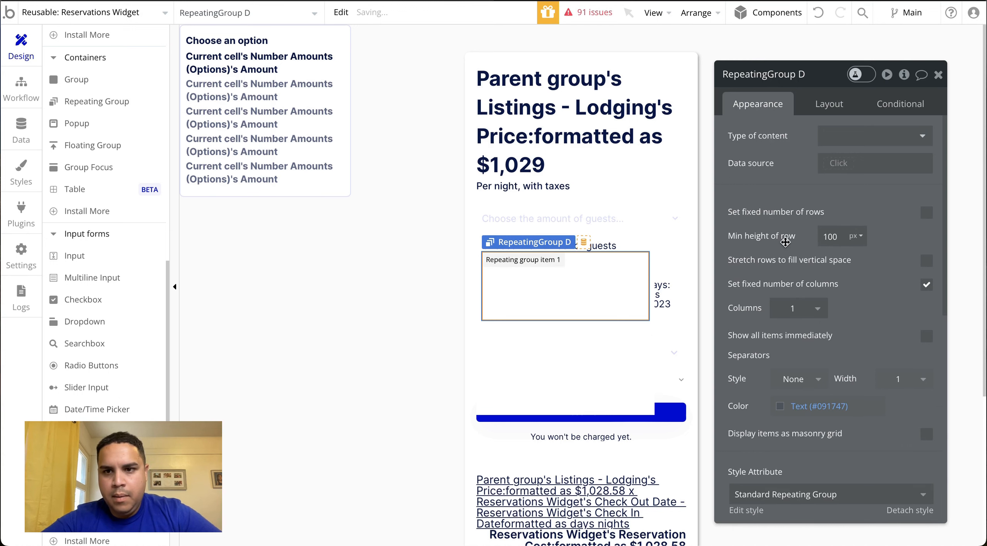
pyautogui.click(837, 236)
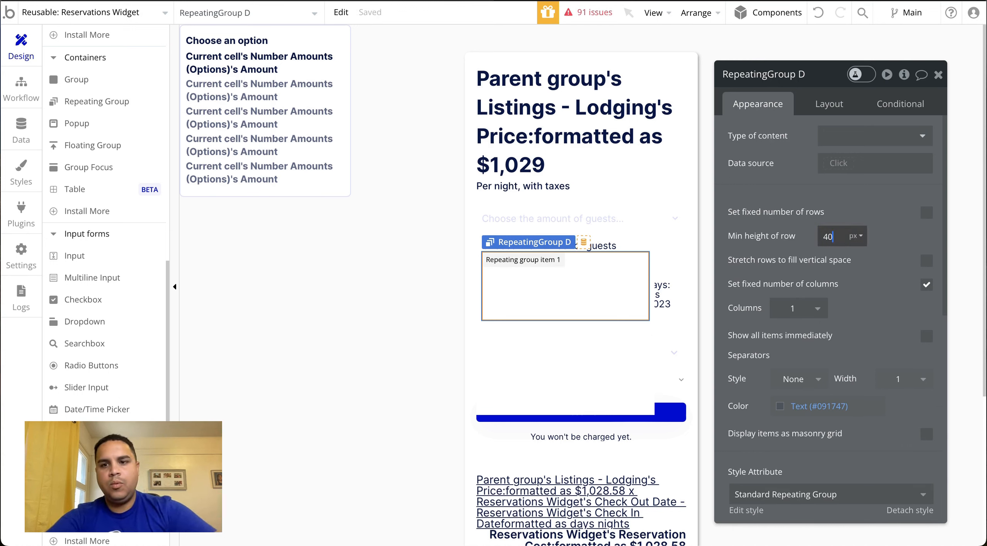
pyautogui.click(881, 187)
# Copy the "Choose the number of guests" text and paste it into the repeating group's cell
pyautogui.scroll(10, 92, 131)
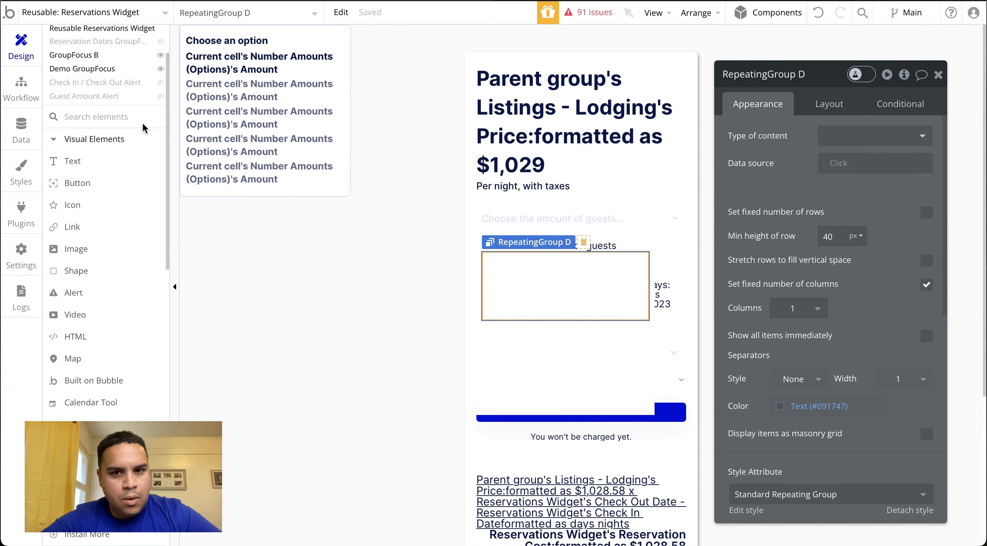
pyautogui.click(607, 246)
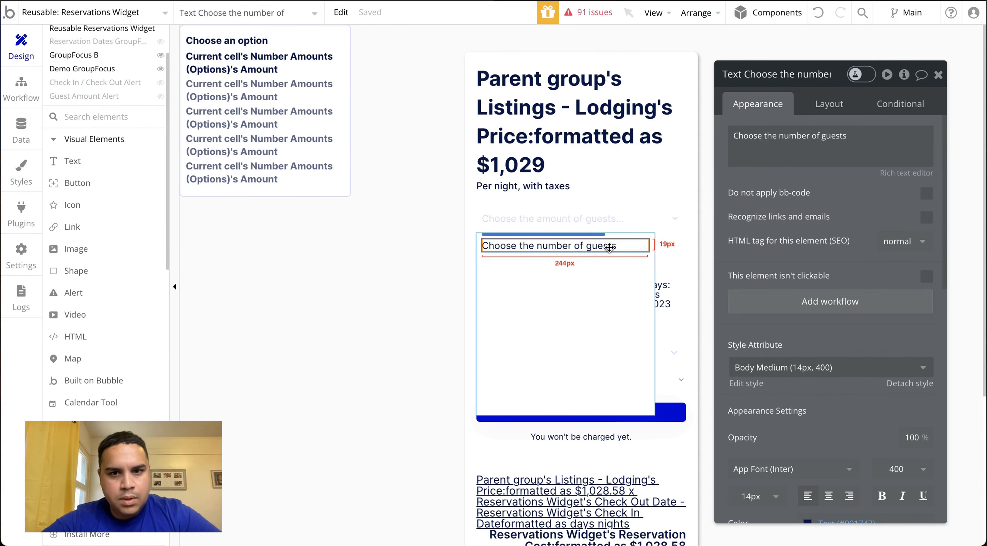
pyautogui.rightClick(609, 247)
pyautogui.click(658, 356)
pyautogui.click(523, 291)
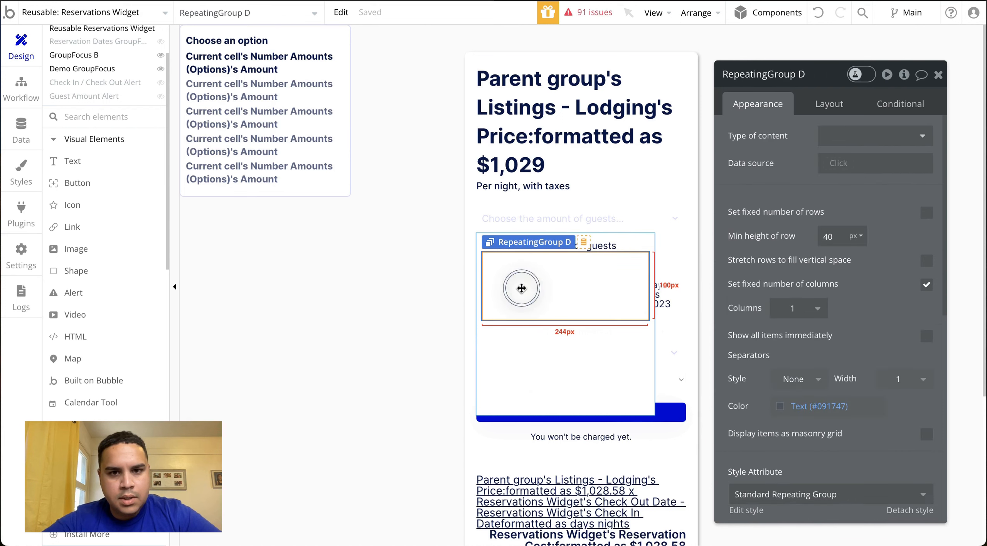
pyautogui.rightClick(523, 289)
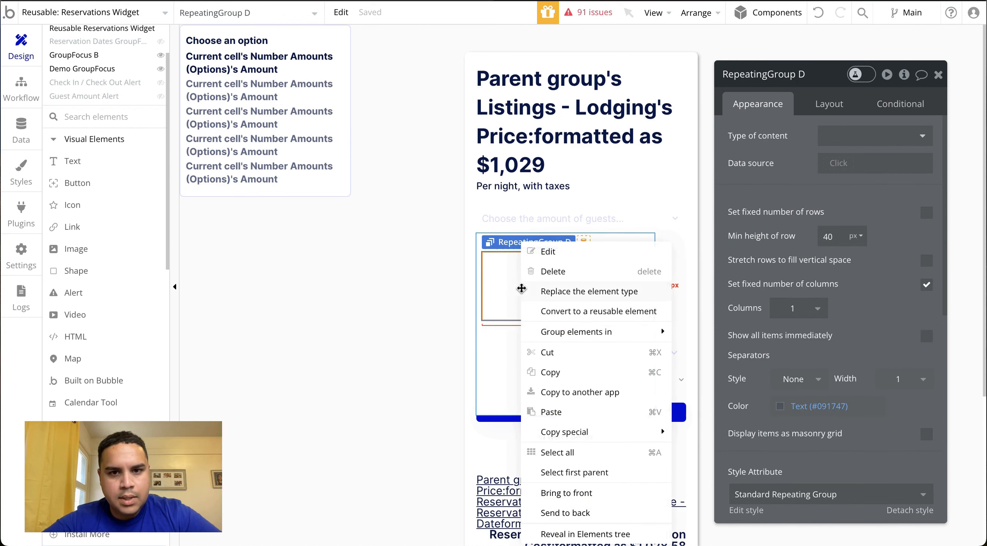
pyautogui.click(552, 412)
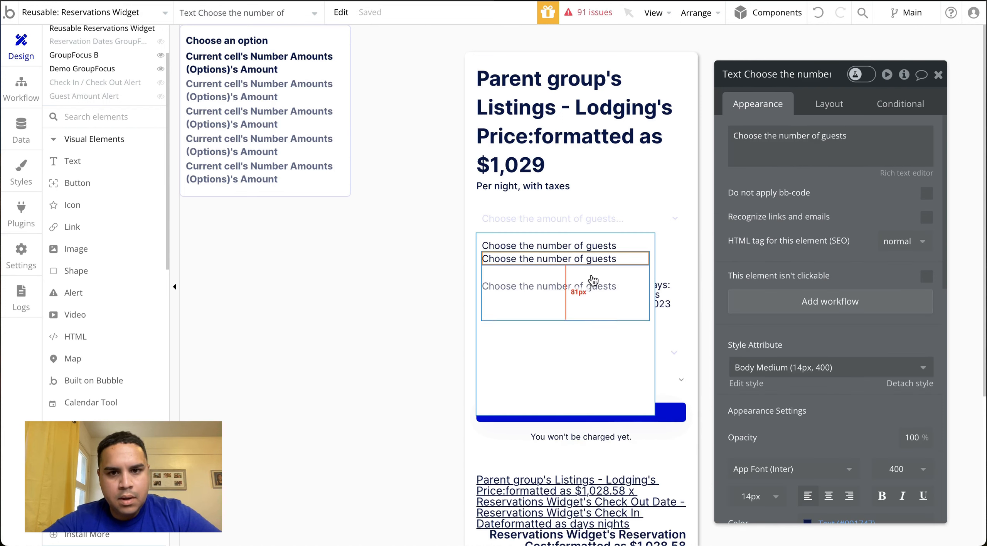
# Reduce the repeating group's minimum row height to 28 px
pyautogui.click(627, 296)
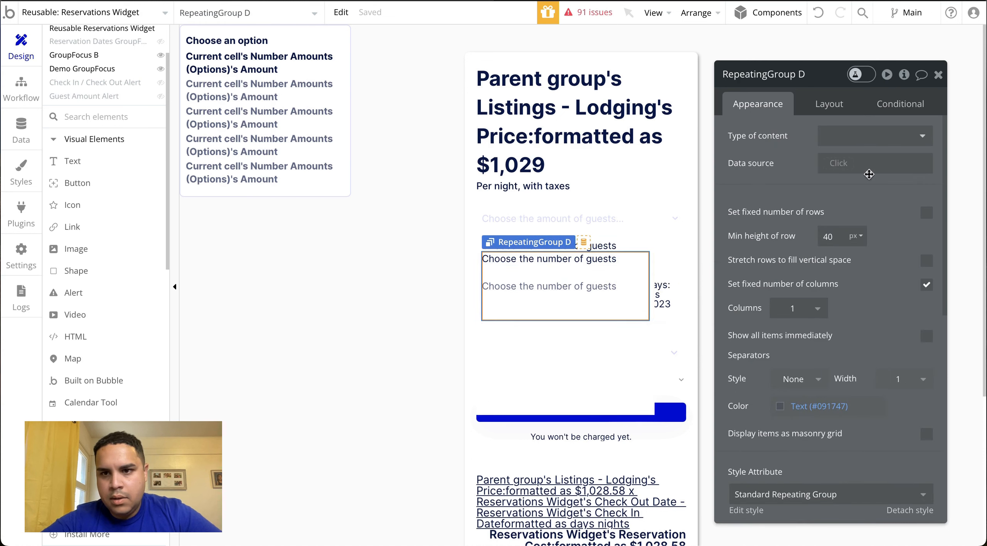
pyautogui.click(832, 236)
pyautogui.press('Down')
pyautogui.press('Down')
pyautogui.press('Down')
pyautogui.press('Down')
pyautogui.press('Down')
pyautogui.press('Down')
pyautogui.press('Down')
pyautogui.press('Down')
pyautogui.press('Down')
pyautogui.press('Down')
pyautogui.press('Down')
pyautogui.press('Down')
pyautogui.press('Down')
pyautogui.press('Down')
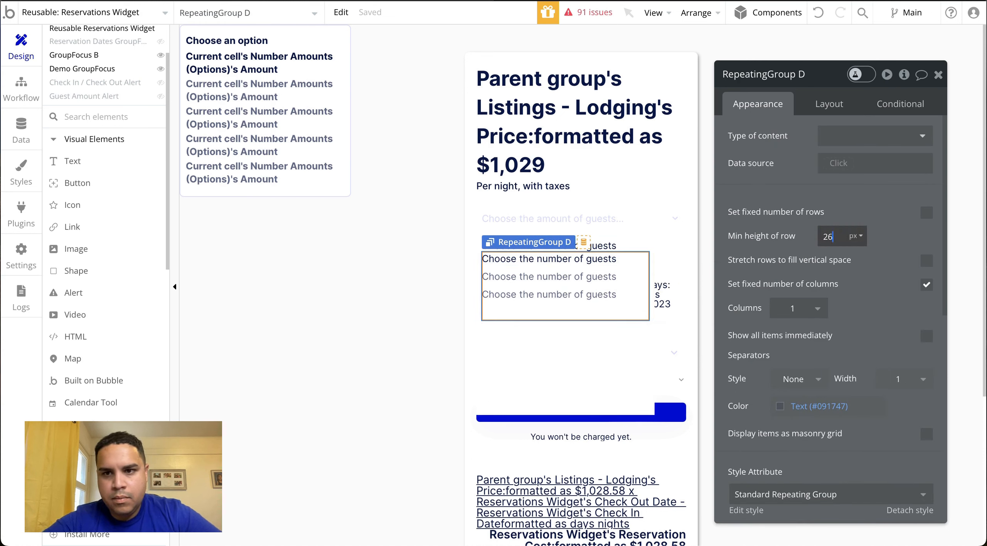
pyautogui.press('Up')
pyautogui.press('Up')
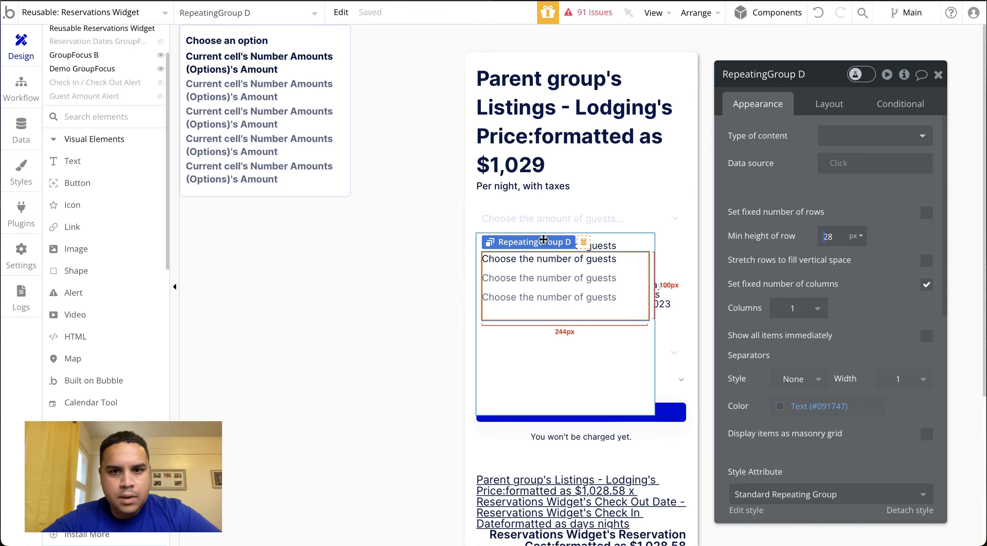
# Set the repeating group's type of content to Number Amounts (Options) and its data source to All Number Amounts (Options)
pyautogui.click(553, 261)
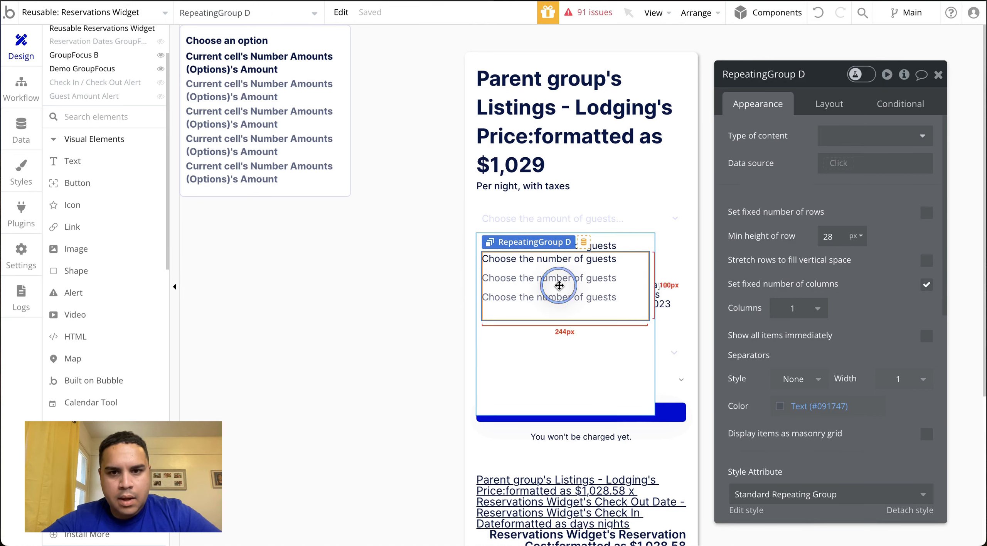
pyautogui.click(857, 137)
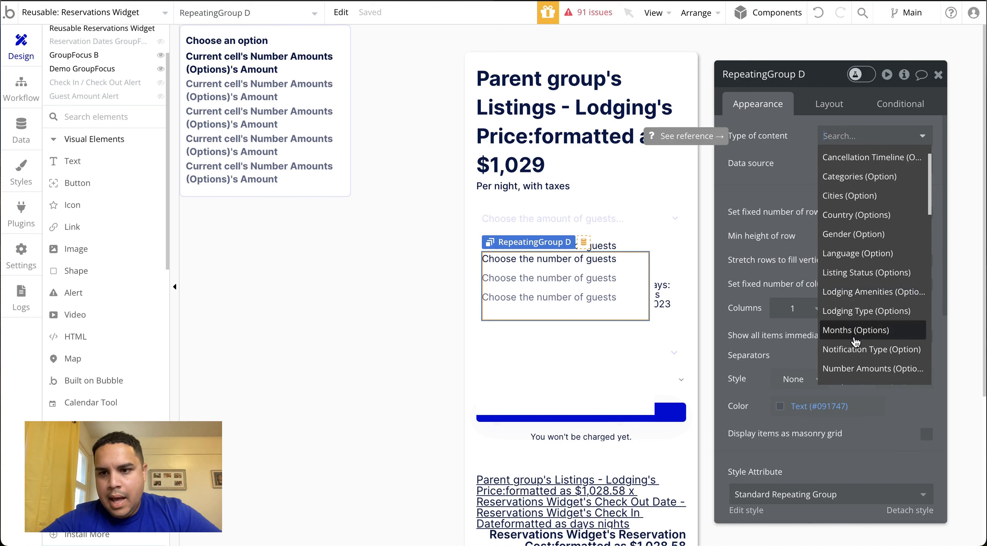
pyautogui.click(857, 381)
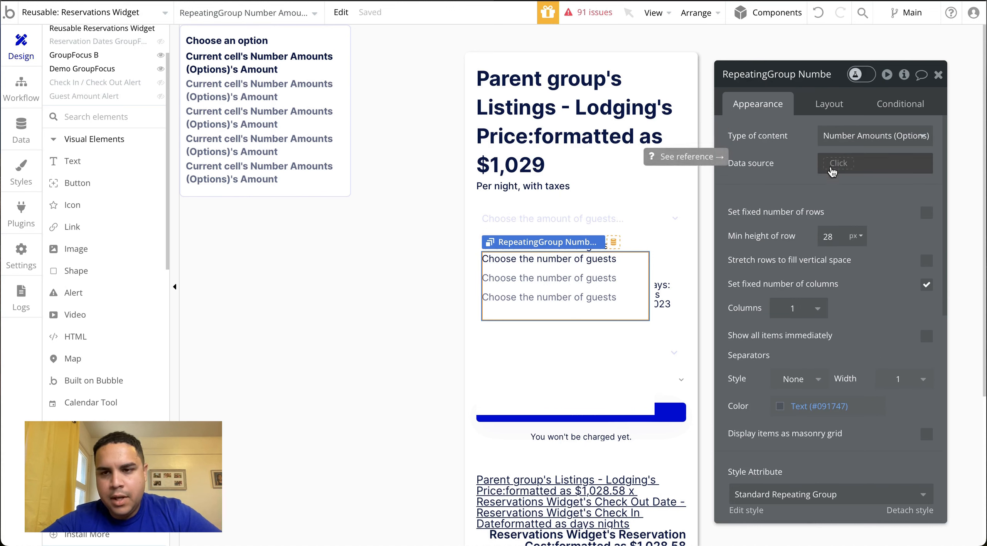
pyautogui.click(833, 165)
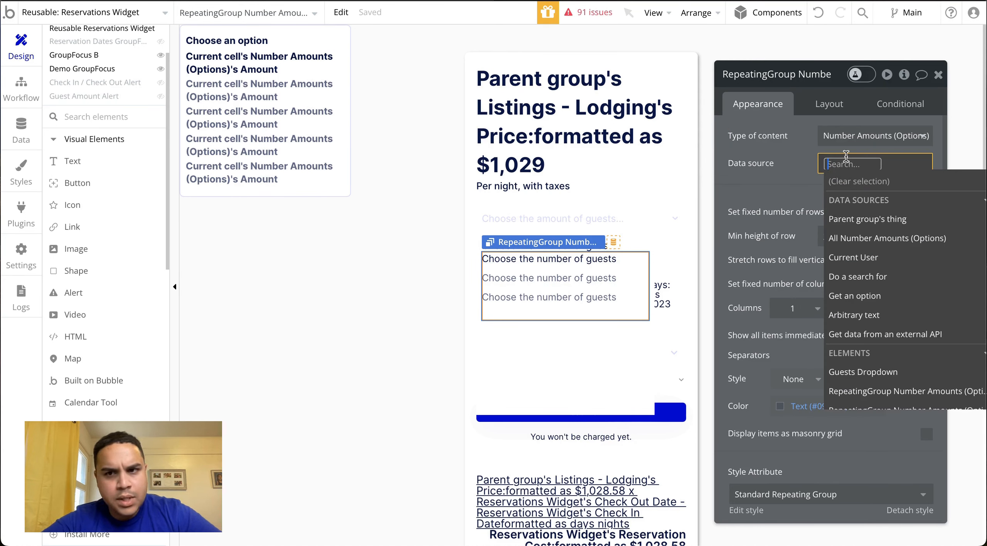
pyautogui.click(881, 241)
pyautogui.click(766, 182)
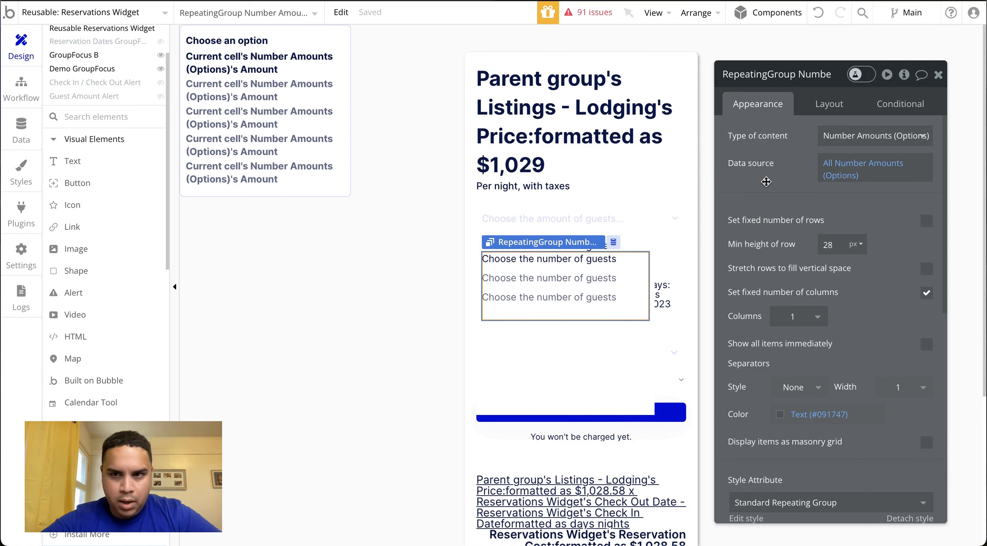
# Set the text in the repeating group's cell to the dynamic value Current cell's Number Amounts (Options)'s Amount
pyautogui.click(553, 272)
pyautogui.click(672, 135)
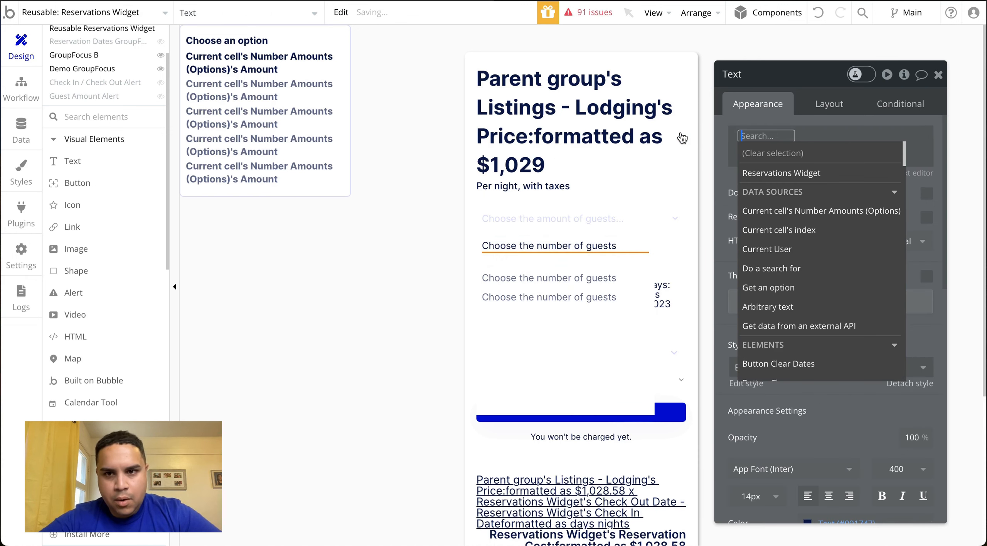
pyautogui.click(819, 214)
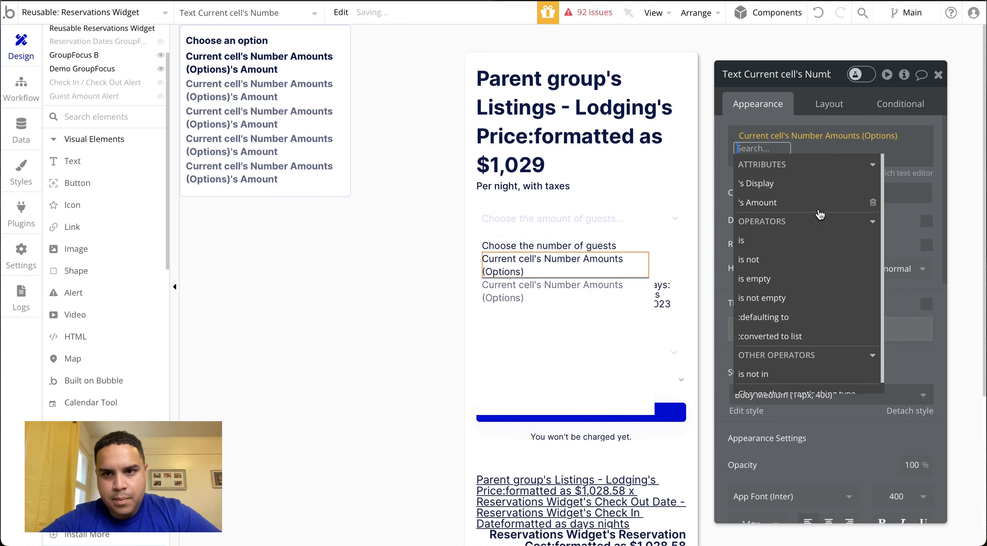
pyautogui.click(776, 209)
pyautogui.click(734, 184)
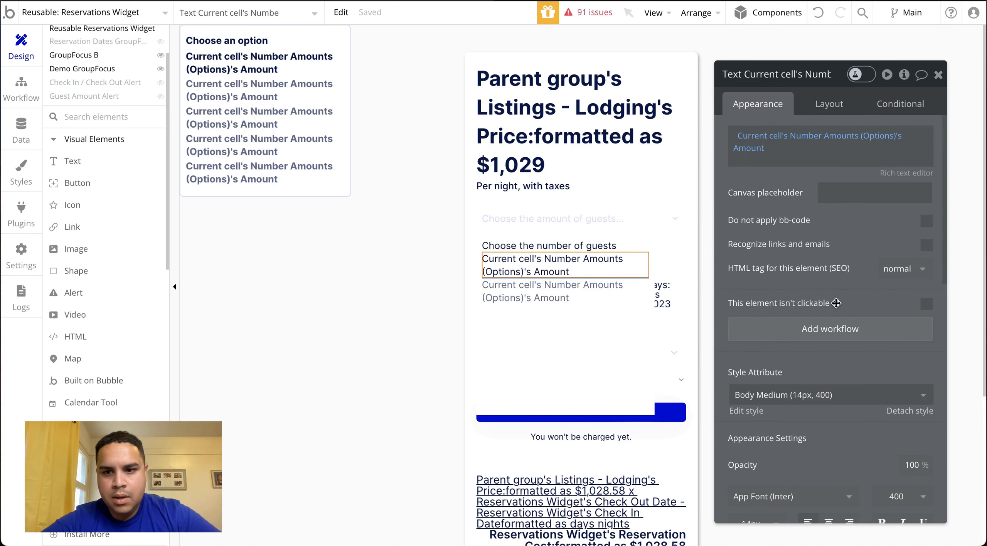
# Make the number amount text in the repeating group's cell bold
pyautogui.scroll(-6, 833, 320)
pyautogui.click(833, 323)
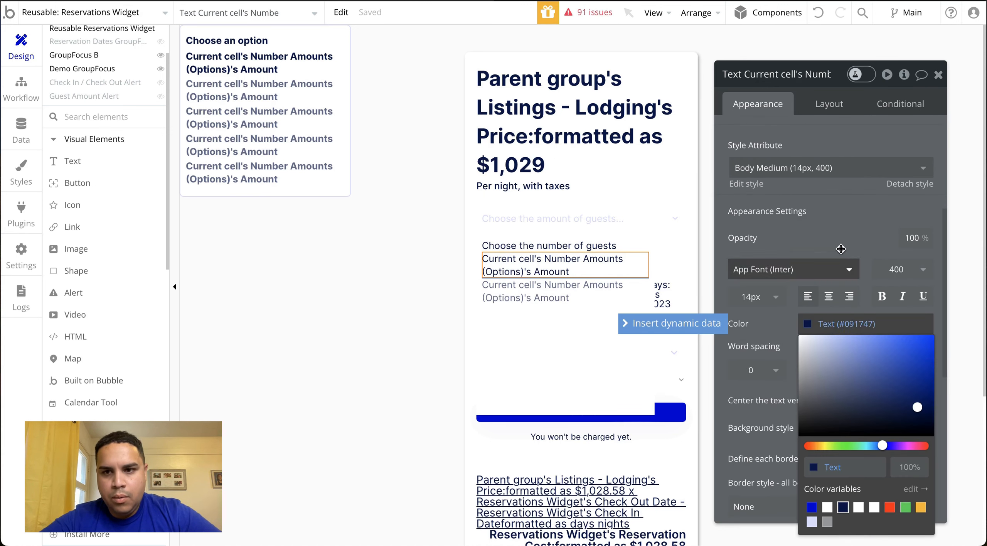
pyautogui.click(840, 227)
pyautogui.click(882, 296)
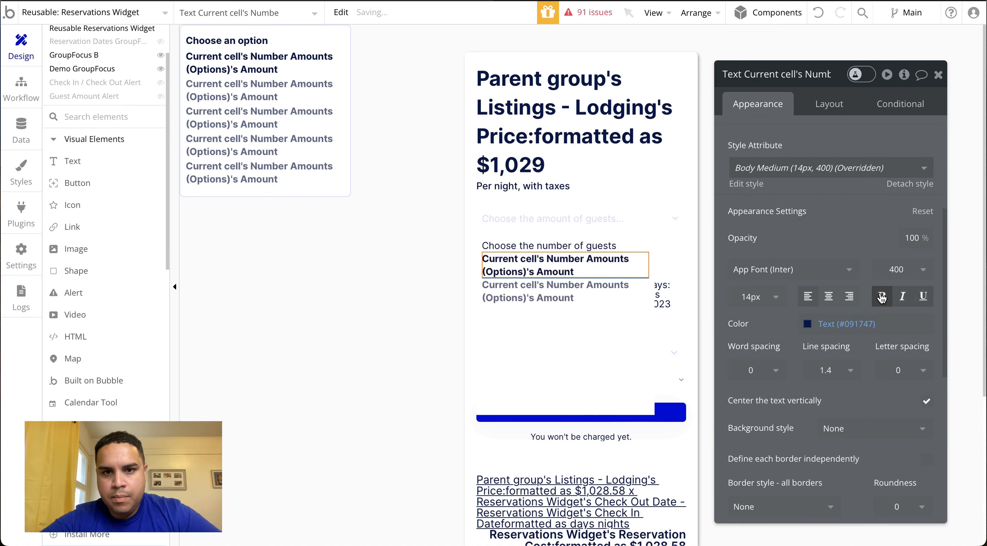
# Set the number amount text's top, bottom, left and right padding to 4 px each
pyautogui.click(830, 104)
pyautogui.click(744, 506)
pyautogui.write('4')
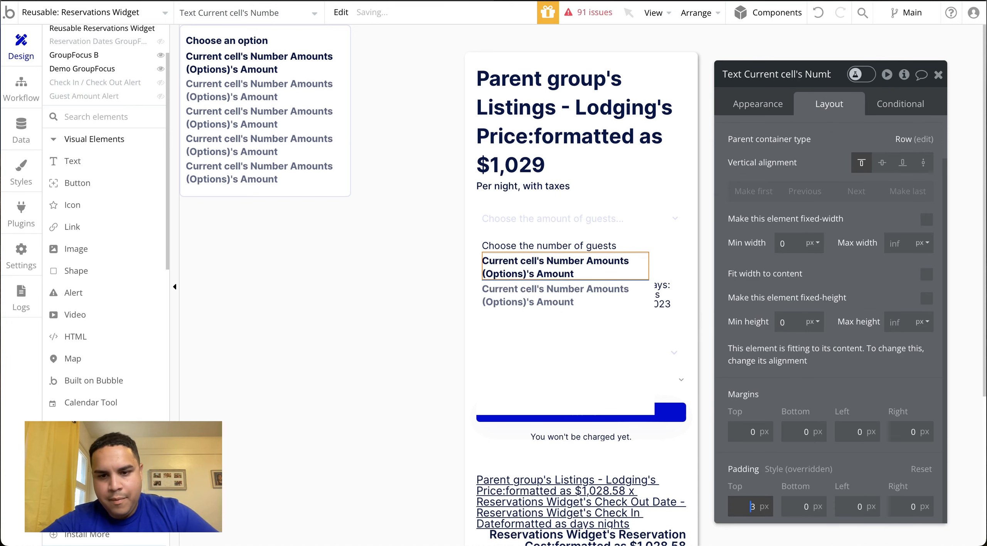
pyautogui.press('Tab')
pyautogui.write('4')
pyautogui.press('Tab')
pyautogui.write('4')
pyautogui.press('Tab')
pyautogui.write('4')
pyautogui.click(829, 139)
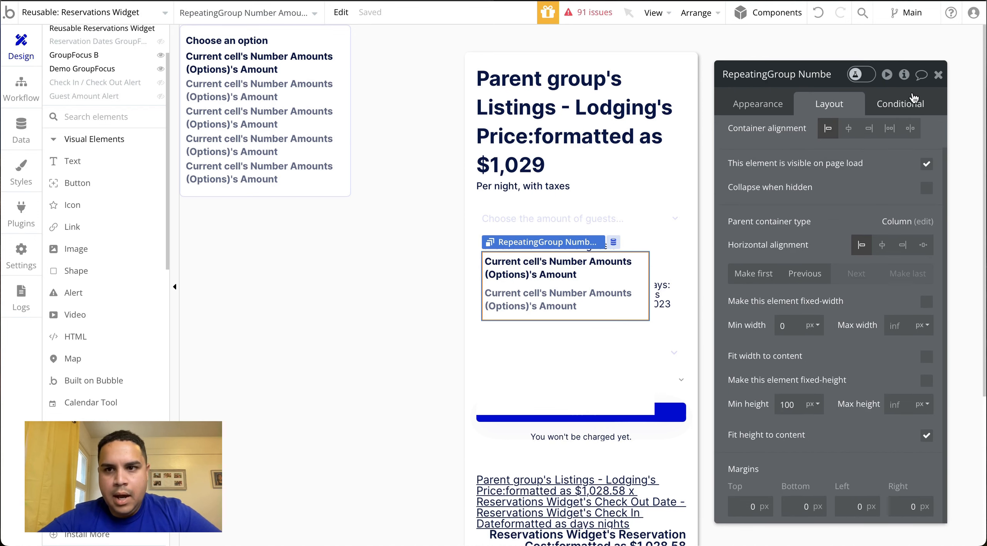
# Examine how the number options in the existing Guests dropdown are highlighted on the preview page
pyautogui.click(909, 103)
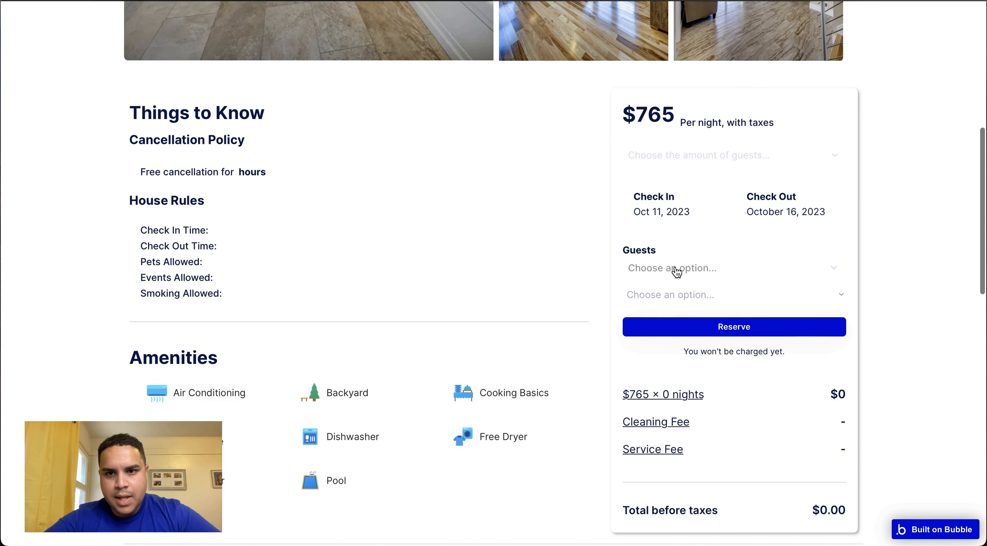
pyautogui.click(676, 272)
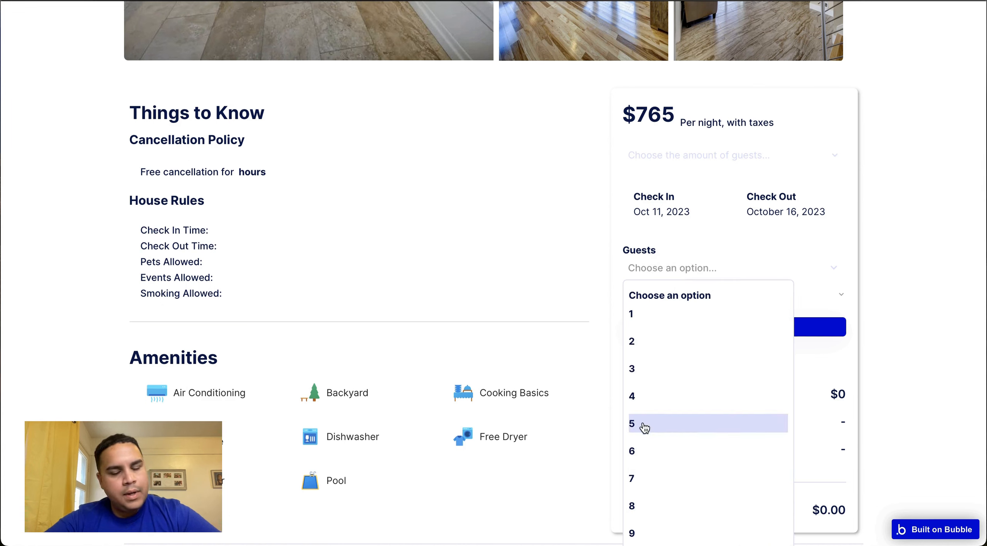
pyautogui.click(270, 0)
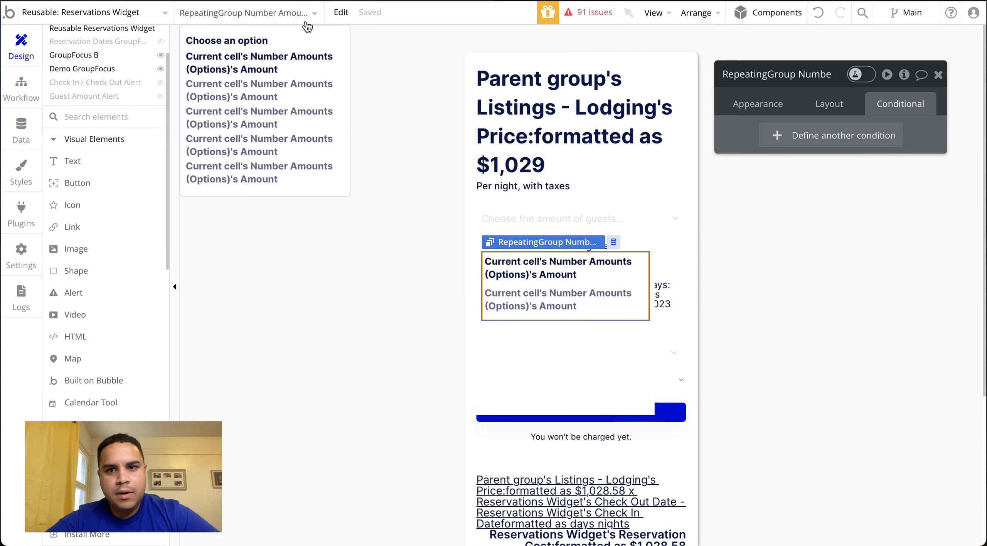
# Add a condition to the number amount text in the repeating group's cell for when This Text is hovered
pyautogui.click(565, 269)
pyautogui.click(827, 139)
pyautogui.click(770, 145)
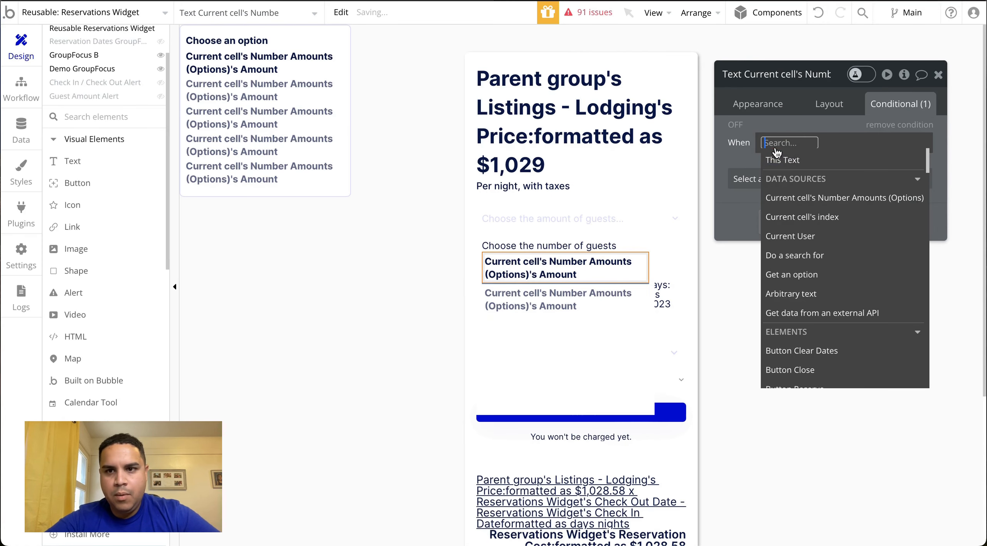
pyautogui.click(795, 161)
pyautogui.click(829, 236)
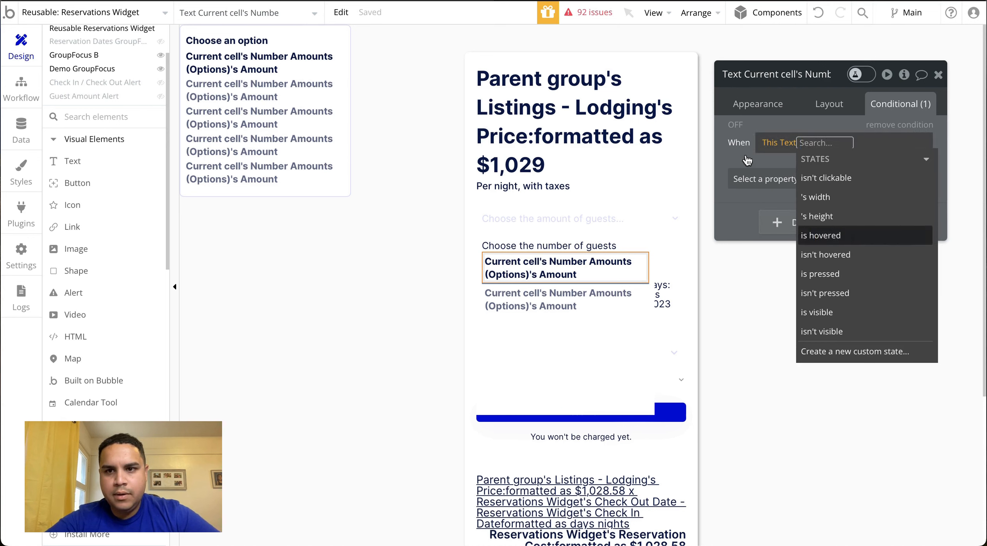
pyautogui.click(749, 164)
# Make the hover condition change the text's background style to Flat color
pyautogui.click(765, 179)
pyautogui.write('sty')
pyautogui.click(779, 227)
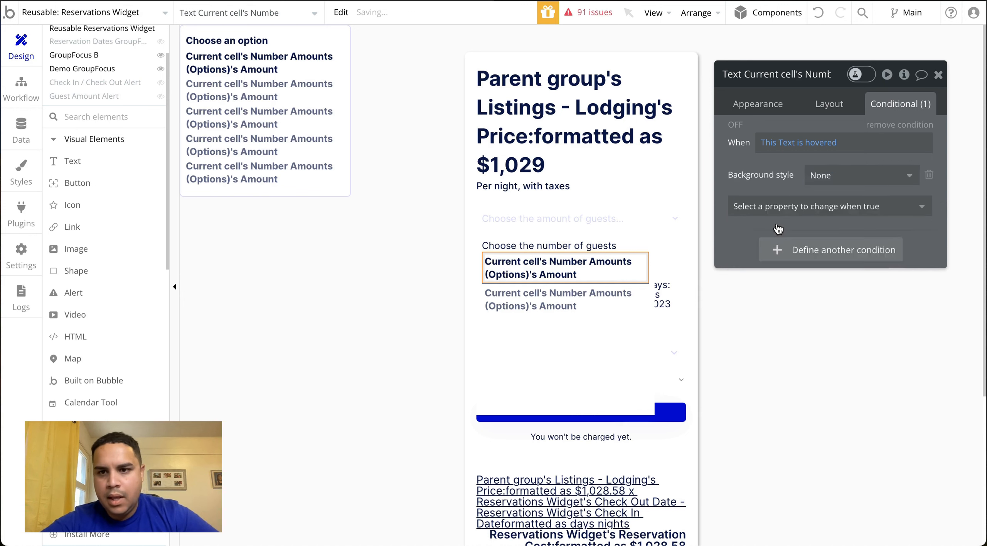
pyautogui.click(856, 176)
pyautogui.click(826, 235)
# Add a background color change to the hover condition and set it to the Secondary Color variable
pyautogui.click(789, 210)
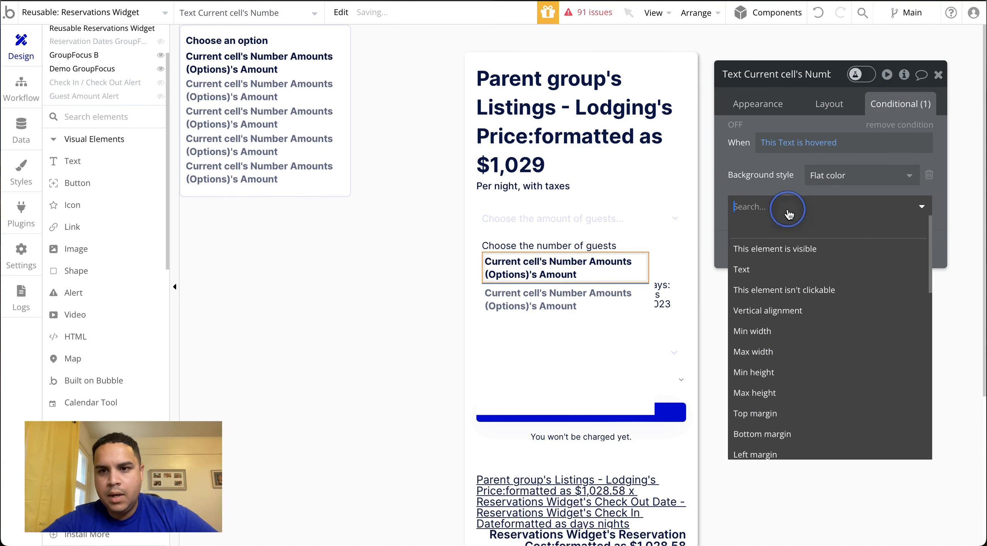
pyautogui.write('colo')
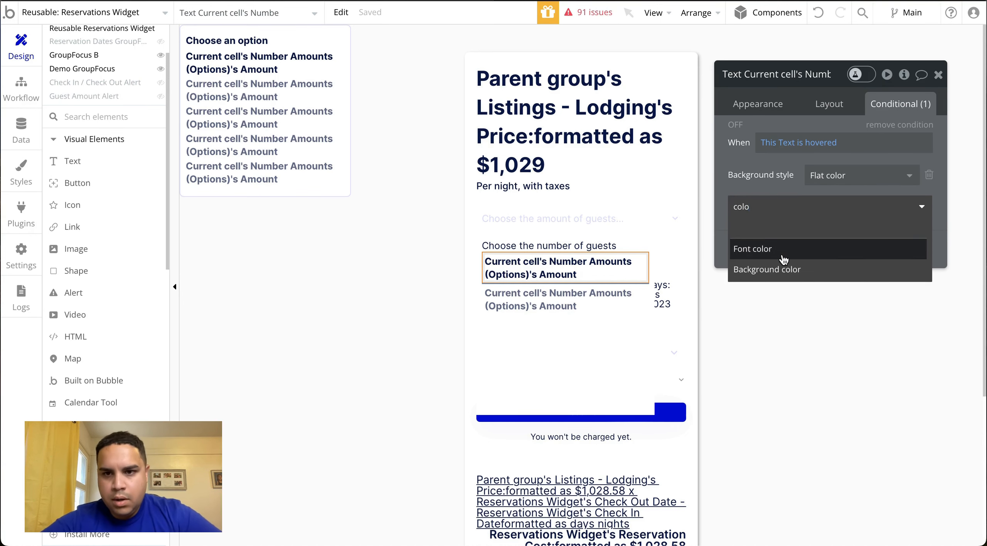
pyautogui.click(781, 269)
pyautogui.click(843, 202)
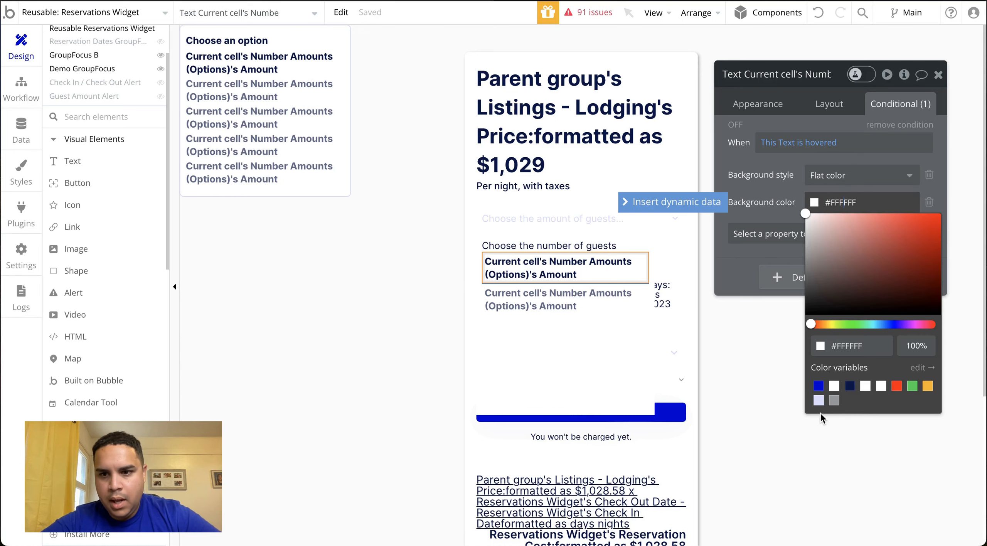
pyautogui.click(818, 400)
pyautogui.click(783, 164)
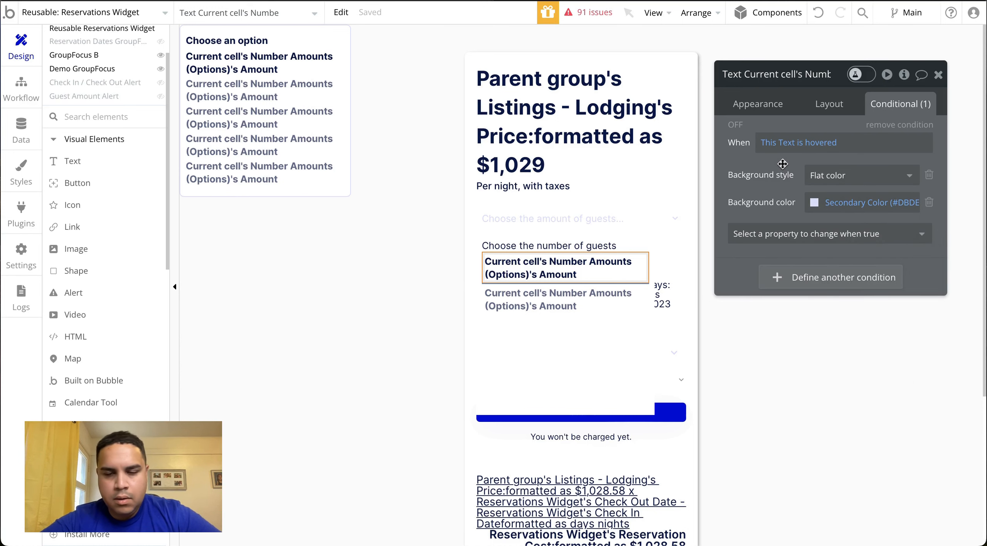
pyautogui.click(835, 104)
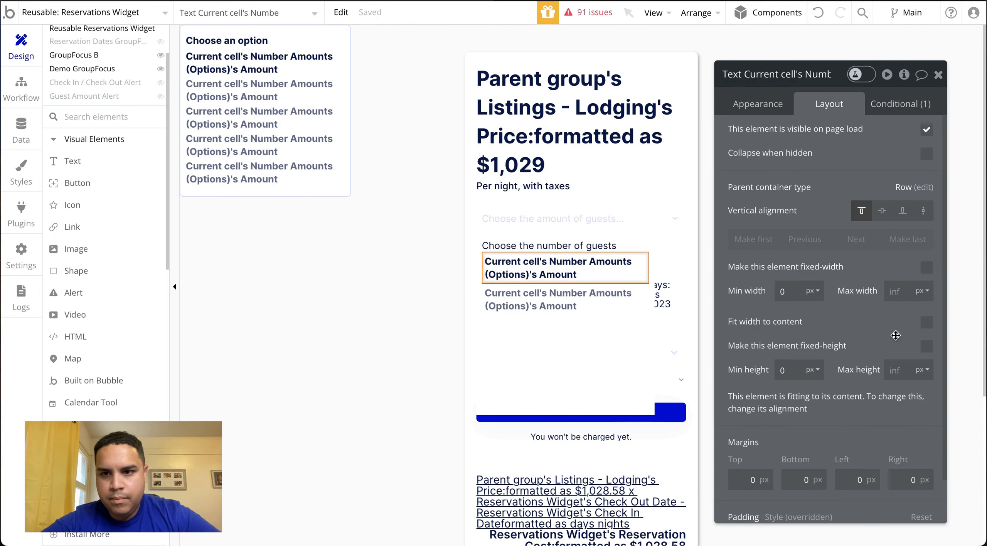
pyautogui.click(891, 104)
pyautogui.click(738, 102)
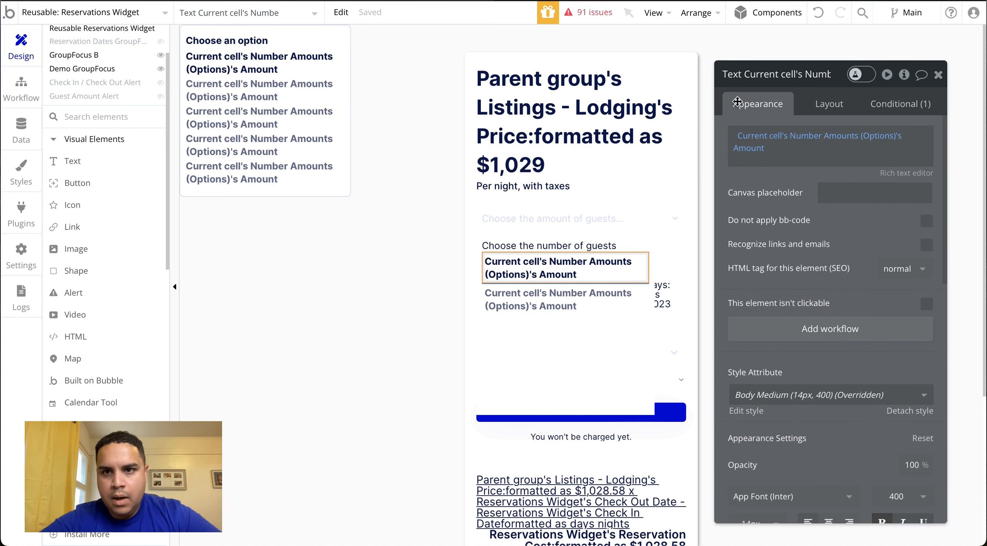
# Add a Toggle action for Demo GroupFocus to the workflow that runs when Demo Dropdown Group is clicked
pyautogui.click(939, 75)
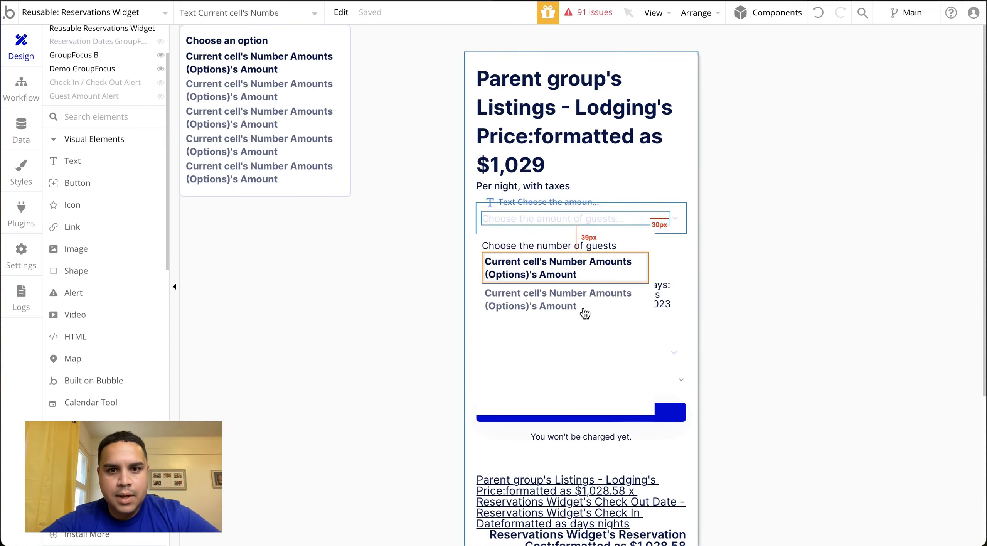
pyautogui.doubleClick(646, 206)
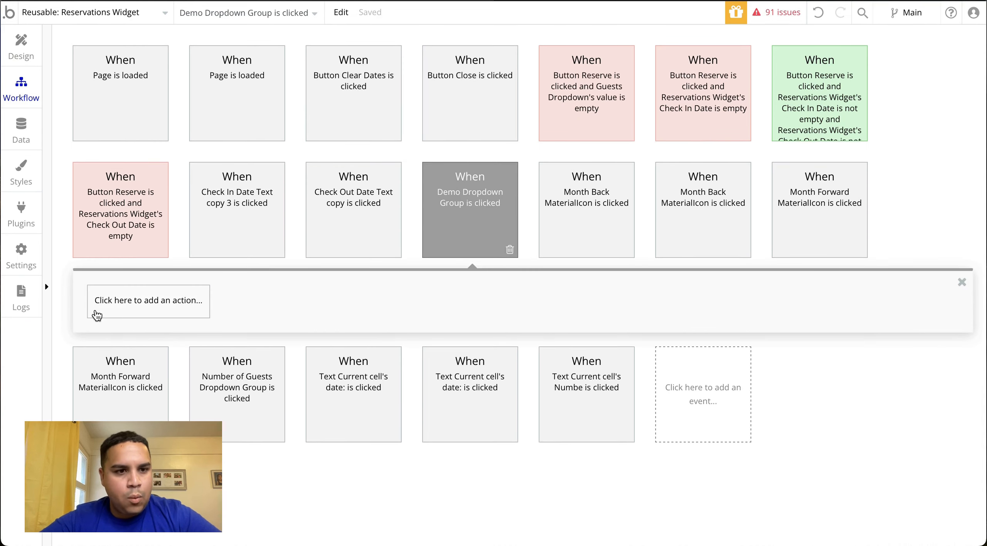
pyautogui.click(116, 298)
pyautogui.write('tog')
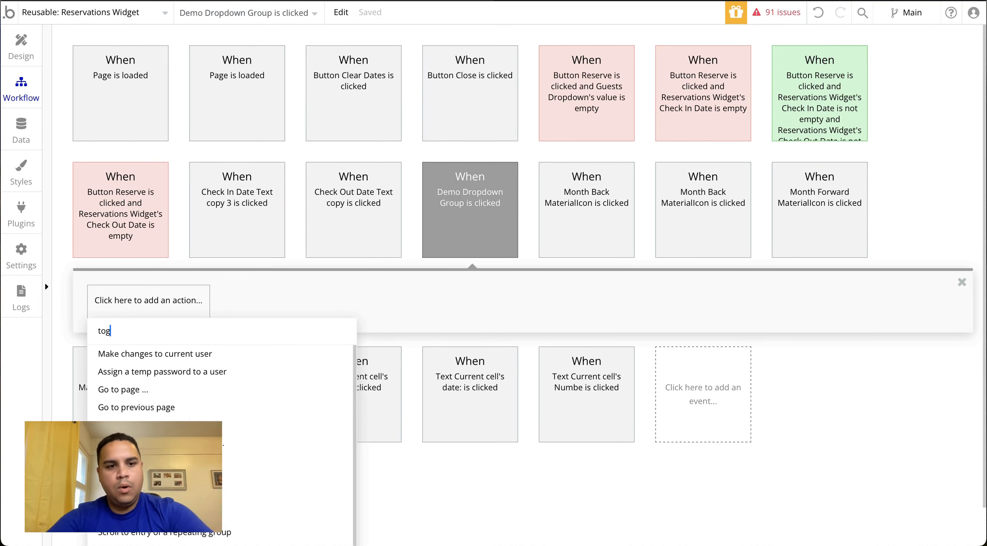
pyautogui.write('g')
pyautogui.click(126, 361)
pyautogui.write('demo')
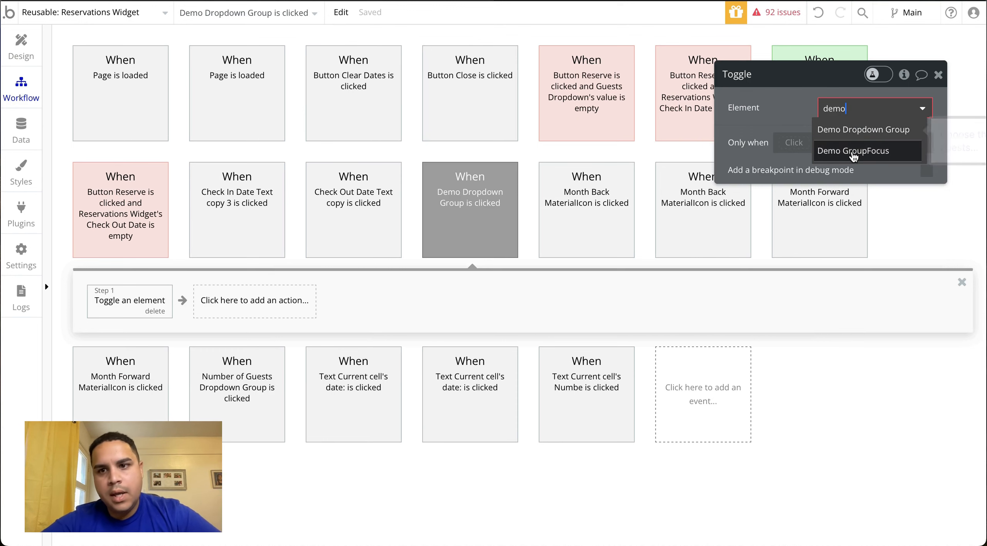
pyautogui.click(853, 151)
pyautogui.click(938, 75)
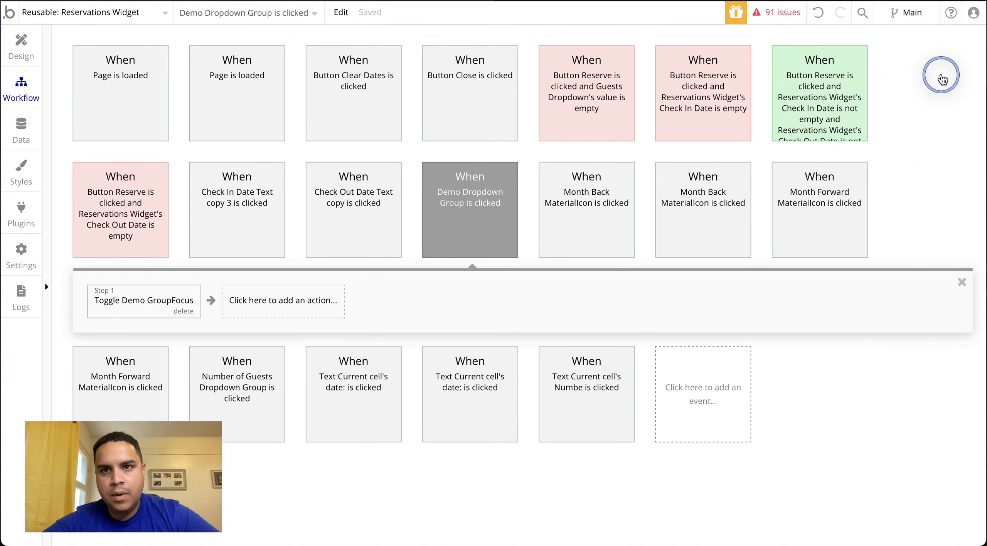
# Reload the listing's preview page and test opening the new guest-amount dropdown in the reservations widget
pyautogui.click(678, 0)
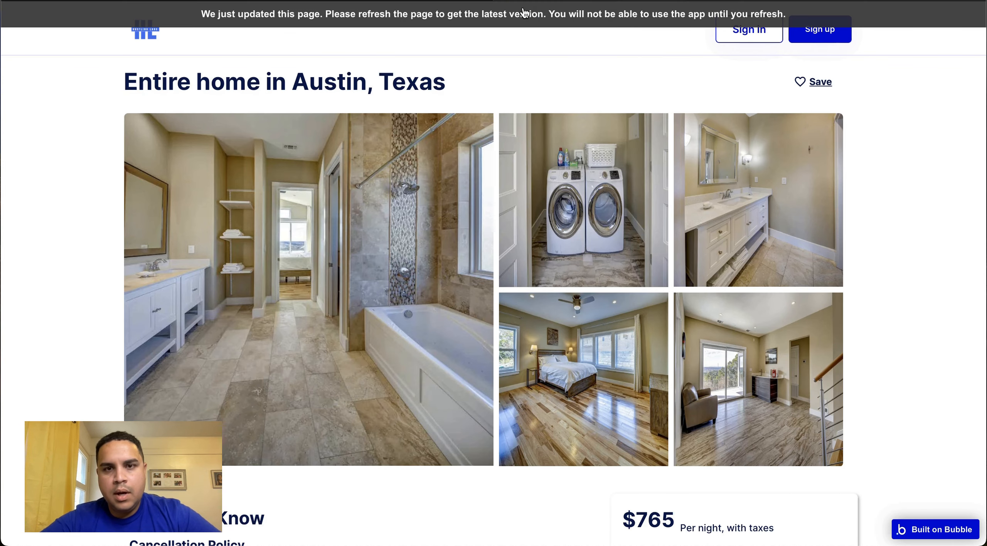
pyautogui.press('super+r')
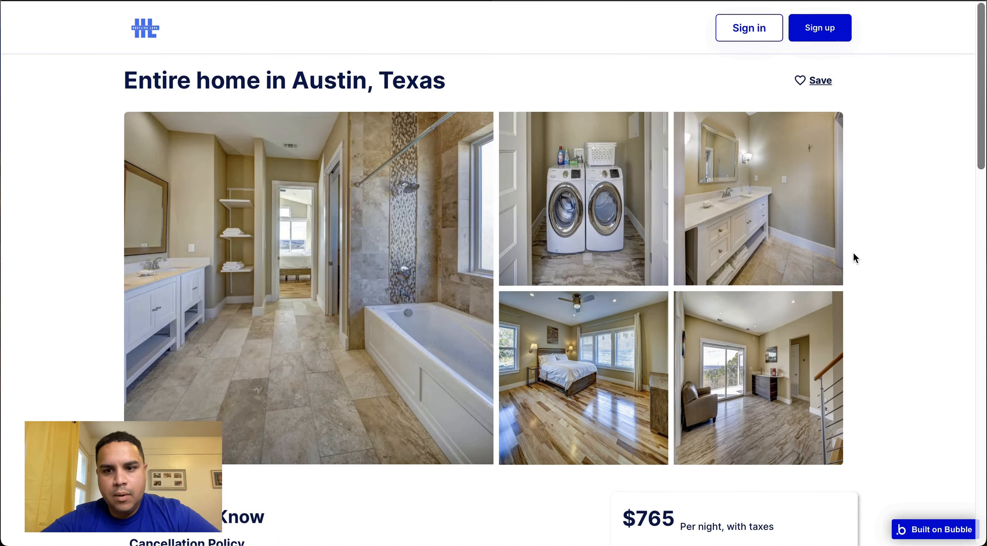
pyautogui.scroll(-5, 853, 251)
pyautogui.scroll(-5, 853, 251)
pyautogui.click(738, 249)
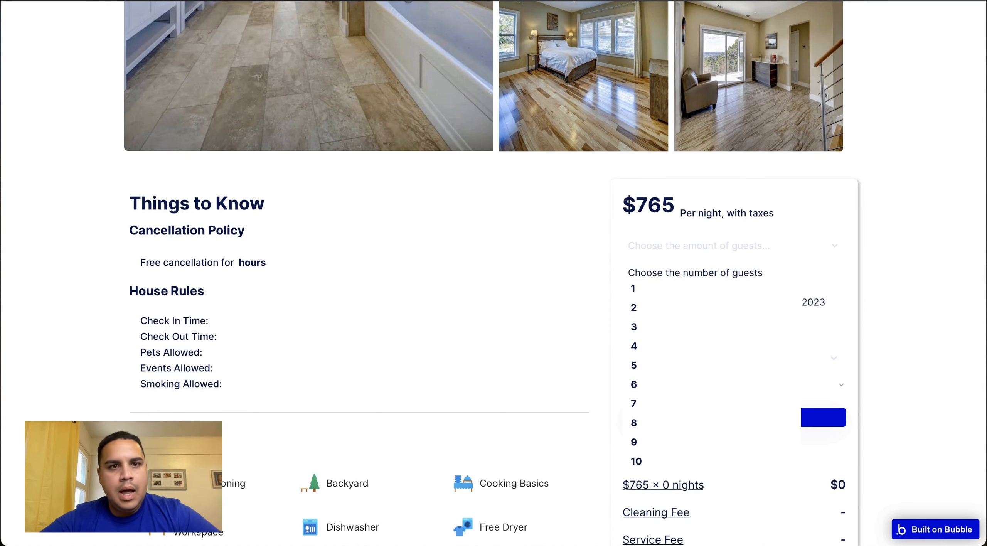
pyautogui.hotkey('ctrl', 'shift', 'Tab')
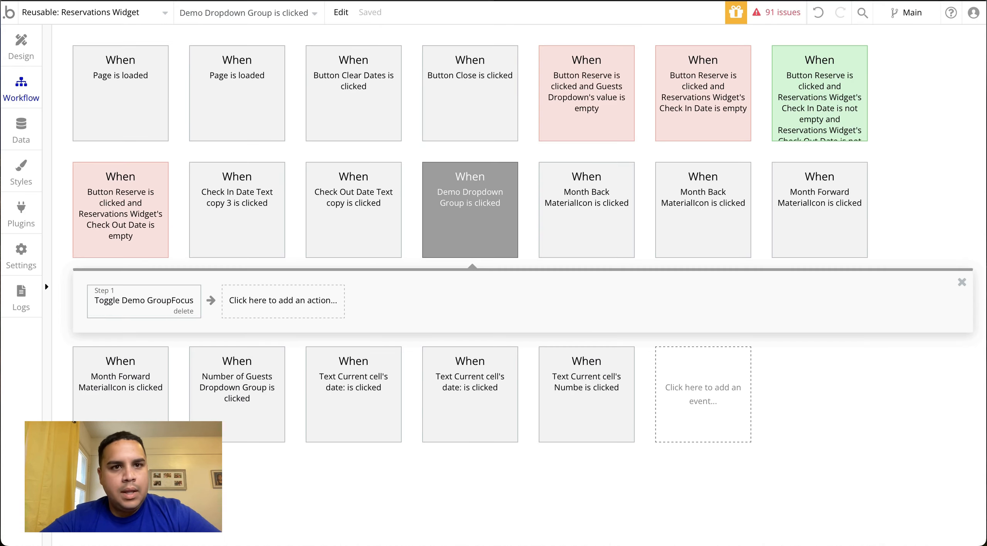
# Return to the design view and open the Reservations Widget's custom states in the element inspector
pyautogui.click(8, 43)
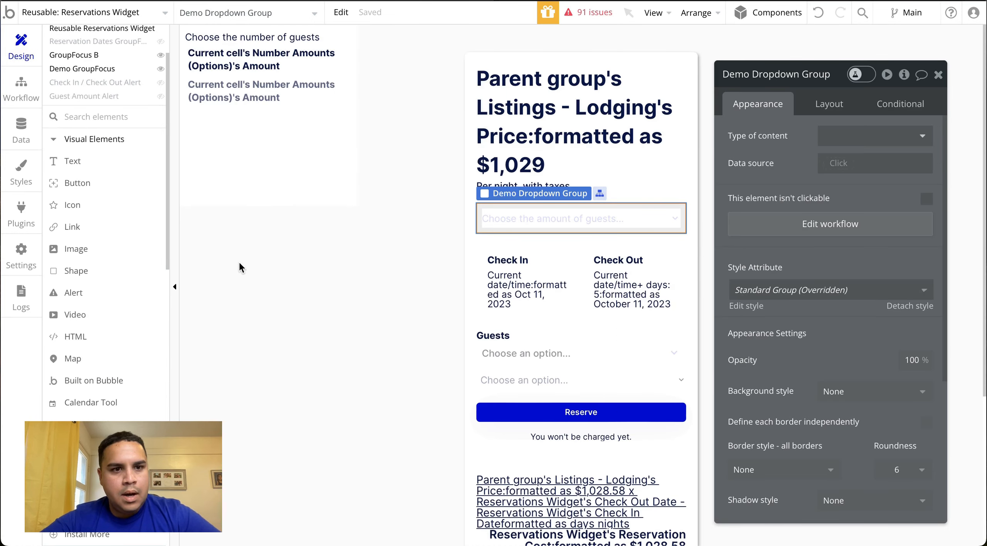
pyautogui.click(327, 309)
pyautogui.click(904, 74)
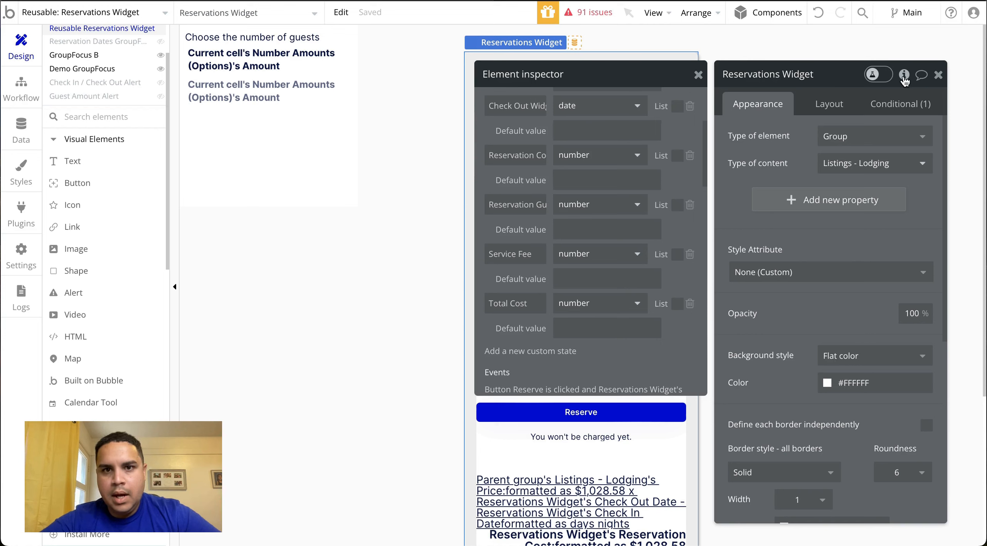
pyautogui.scroll(-10, 499, 255)
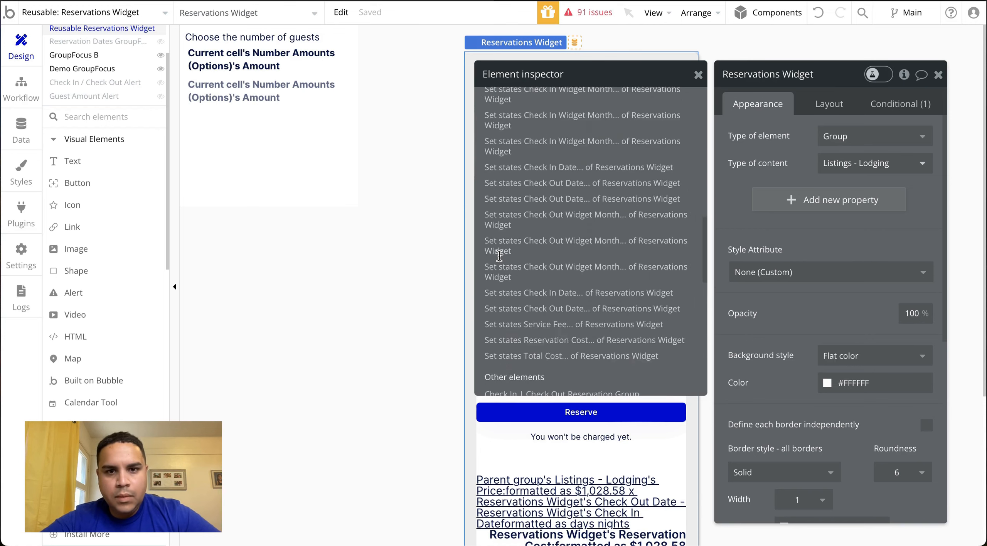
pyautogui.scroll(7, 499, 256)
# Create a custom state named Demo Guest Number of type number on the Reservations Widget
pyautogui.click(509, 231)
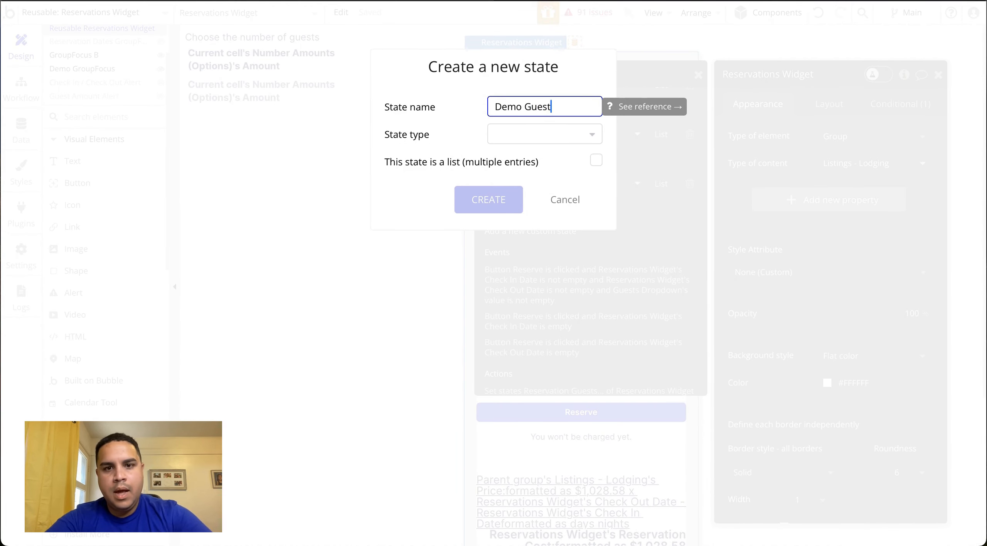
pyautogui.write('Demo Guest Number')
pyautogui.click(525, 142)
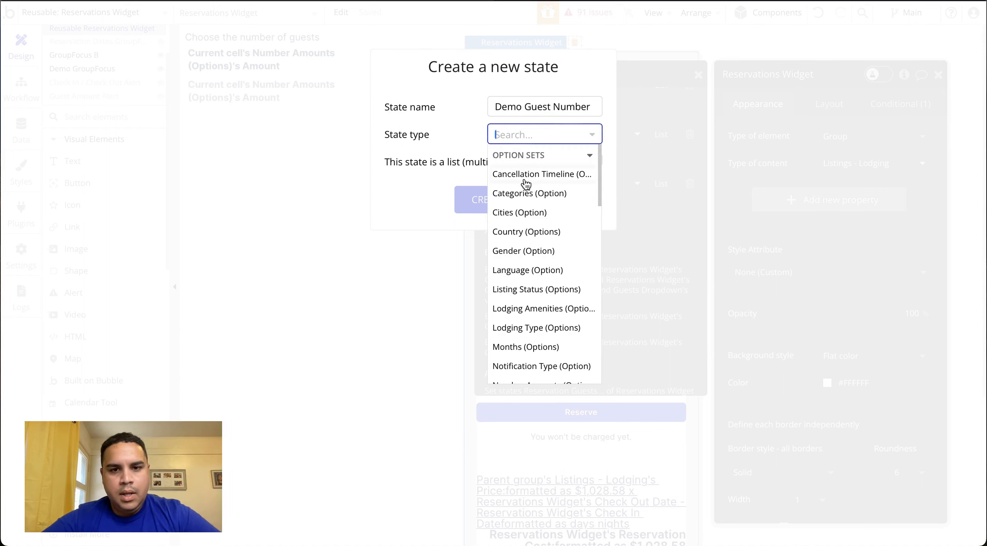
pyautogui.scroll(-5, 522, 282)
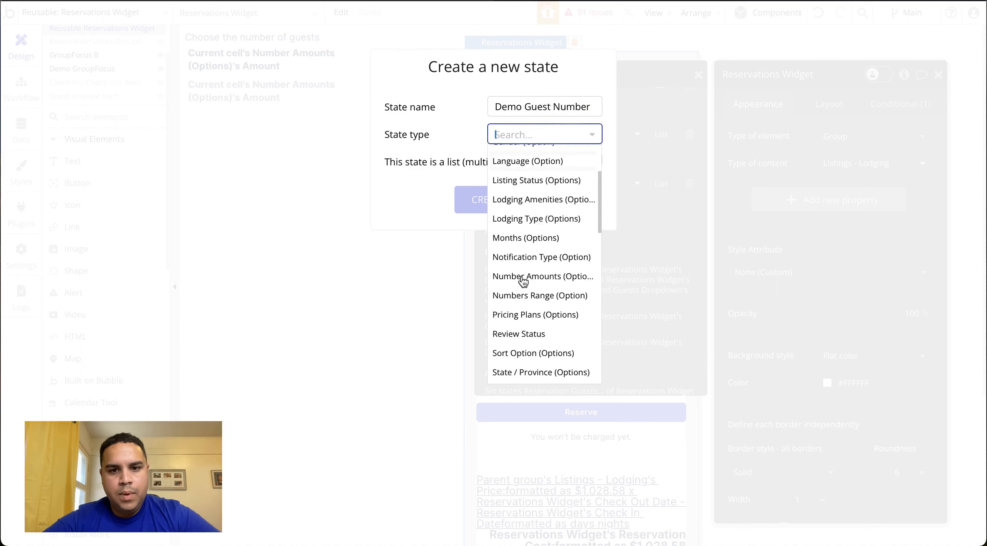
pyautogui.write('num')
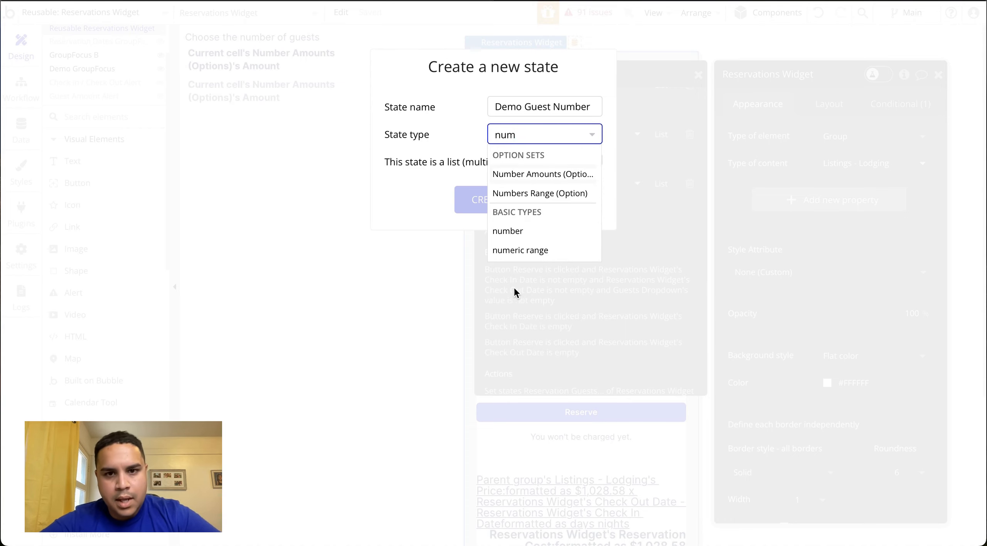
pyautogui.click(518, 231)
pyautogui.click(489, 200)
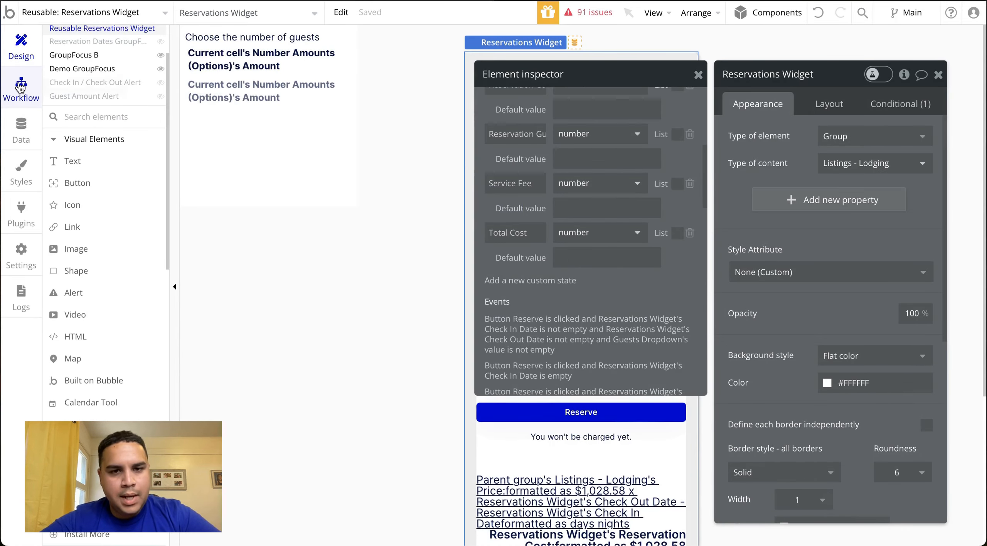
# Close the Reservations Widget's property editor and hide GroupFocus B in the elements tree
pyautogui.click(938, 74)
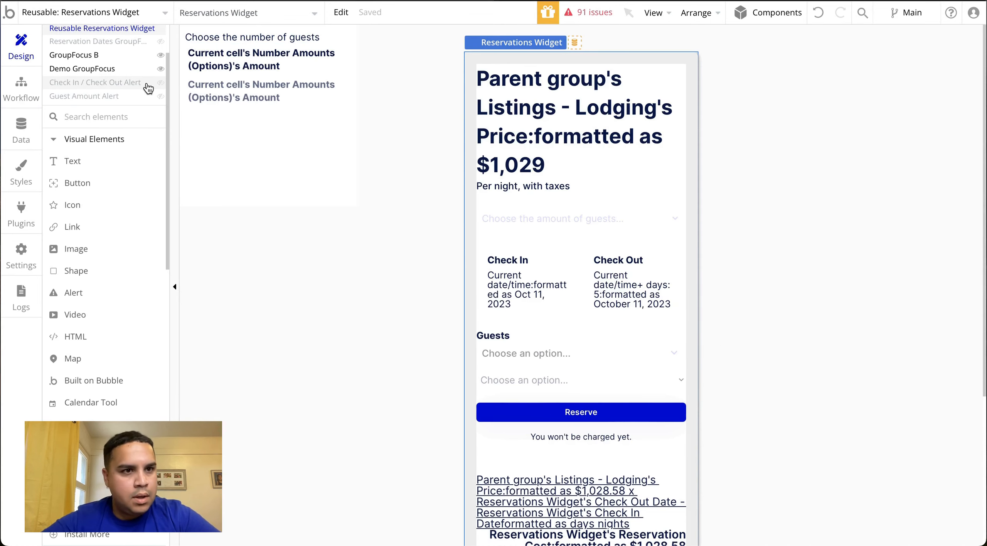
pyautogui.scroll(2, 149, 89)
pyautogui.click(161, 125)
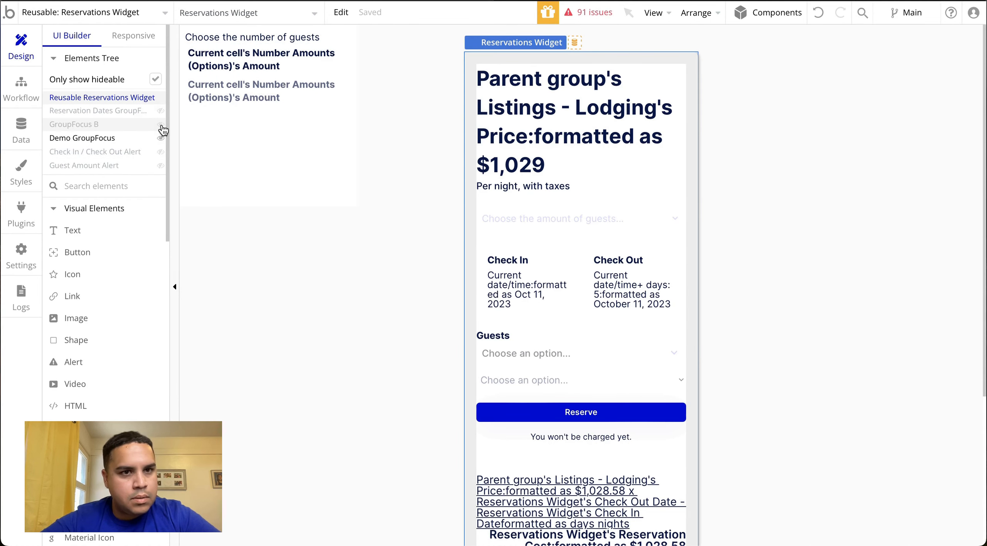
# Start a click workflow for the number option text in Demo GroupFocus and add a Set state action targeting the Reservations Widget
pyautogui.click(305, 72)
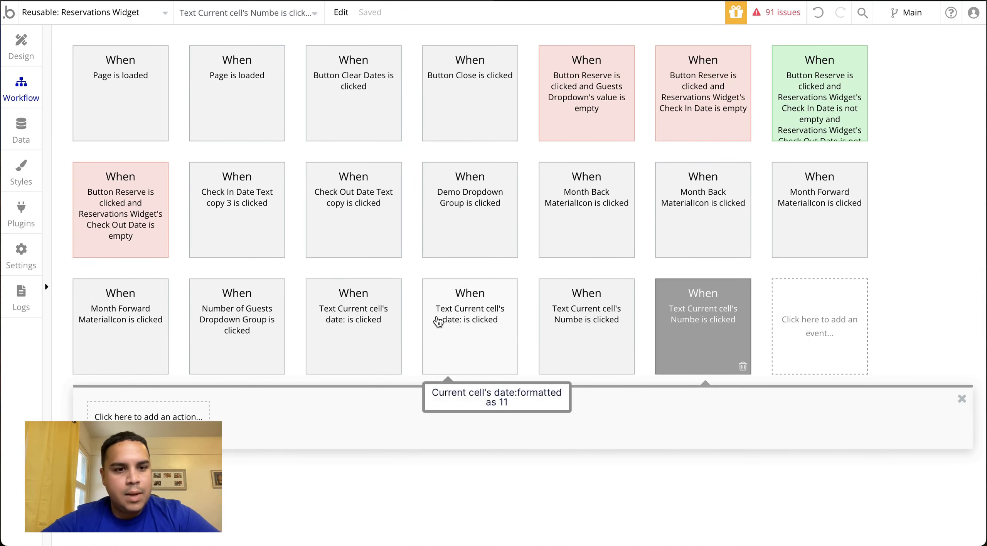
pyautogui.click(163, 416)
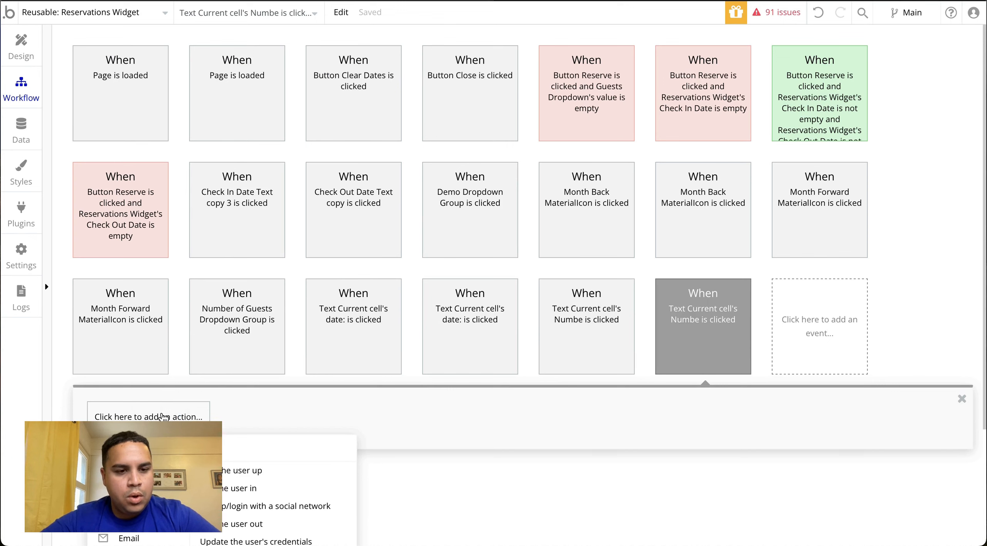
pyautogui.write('set s')
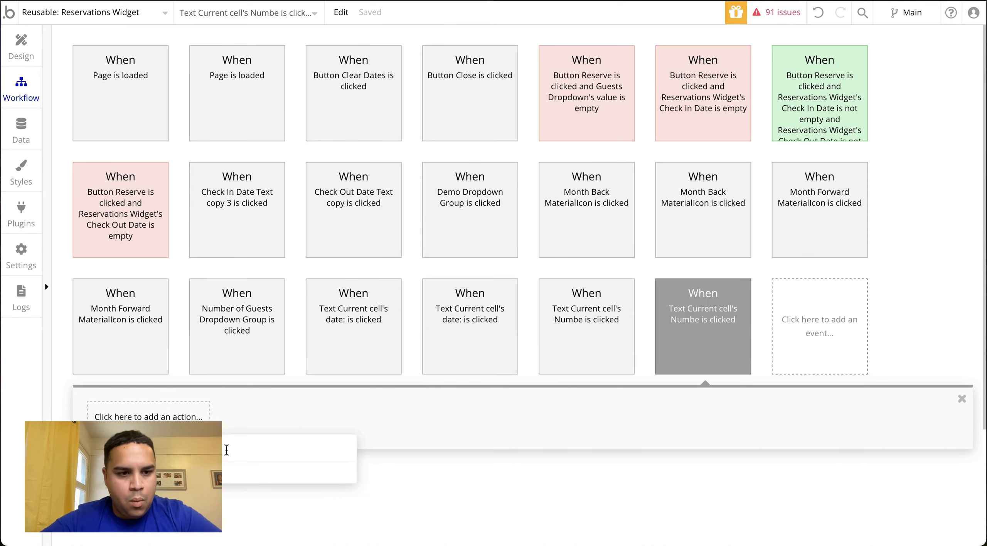
pyautogui.press('Return')
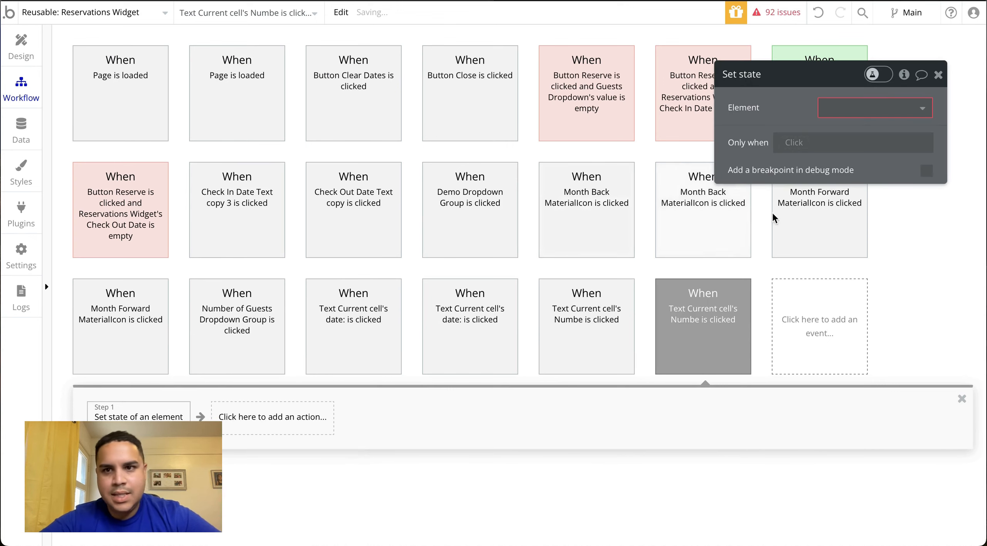
pyautogui.click(864, 108)
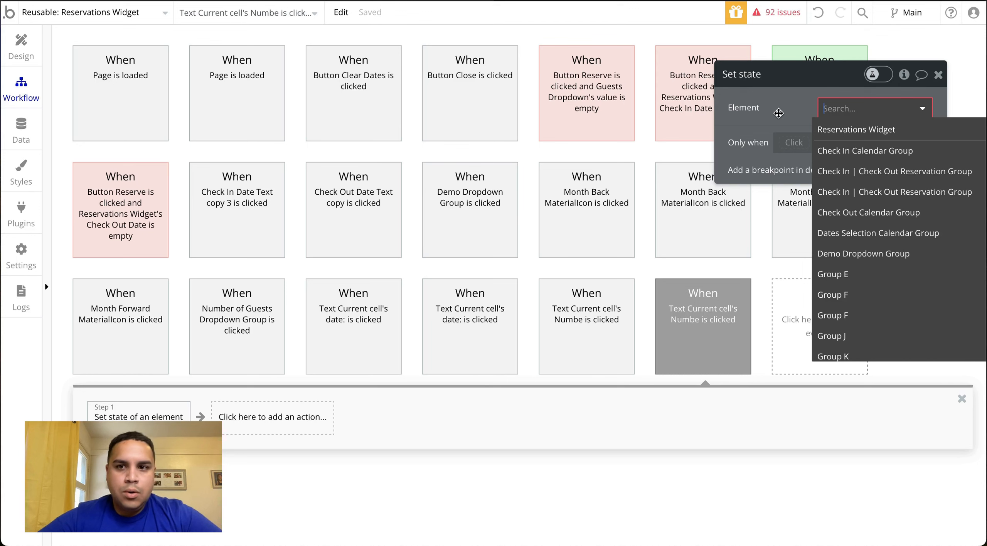
pyautogui.click(866, 129)
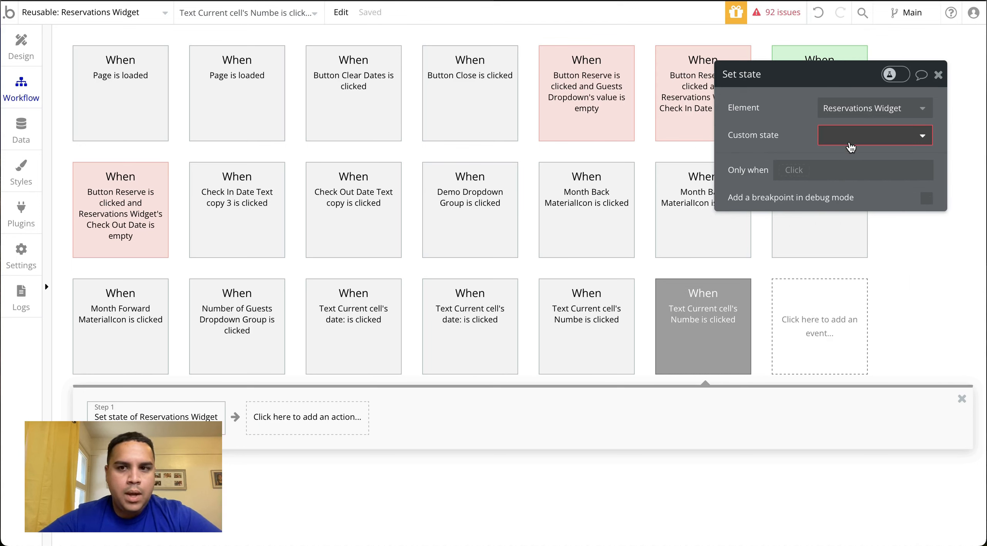
# Have the action set the Demo Guest Number state to Current cell's Number Amounts (Options)'s Amount
pyautogui.click(851, 146)
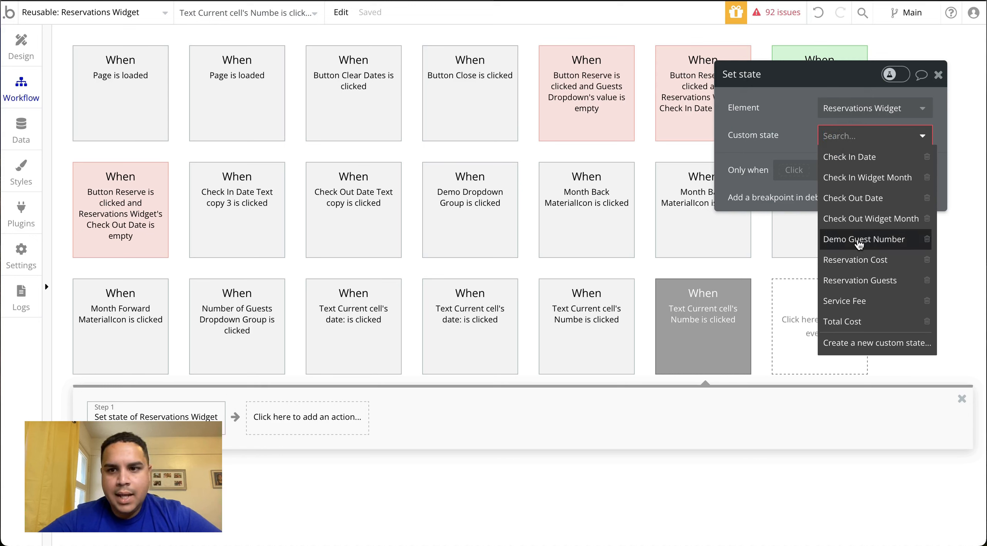
pyautogui.click(857, 243)
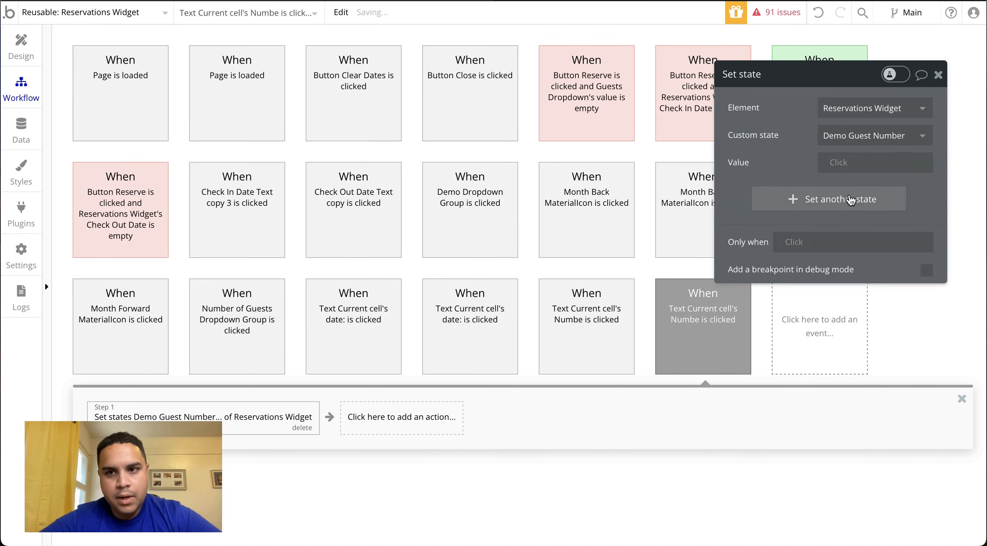
pyautogui.click(842, 163)
pyautogui.click(857, 221)
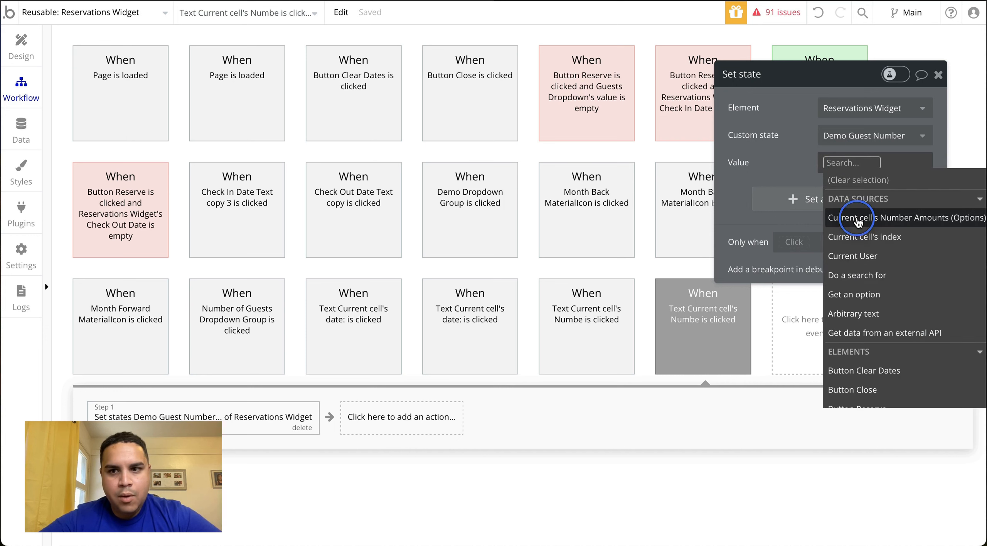
pyautogui.click(852, 243)
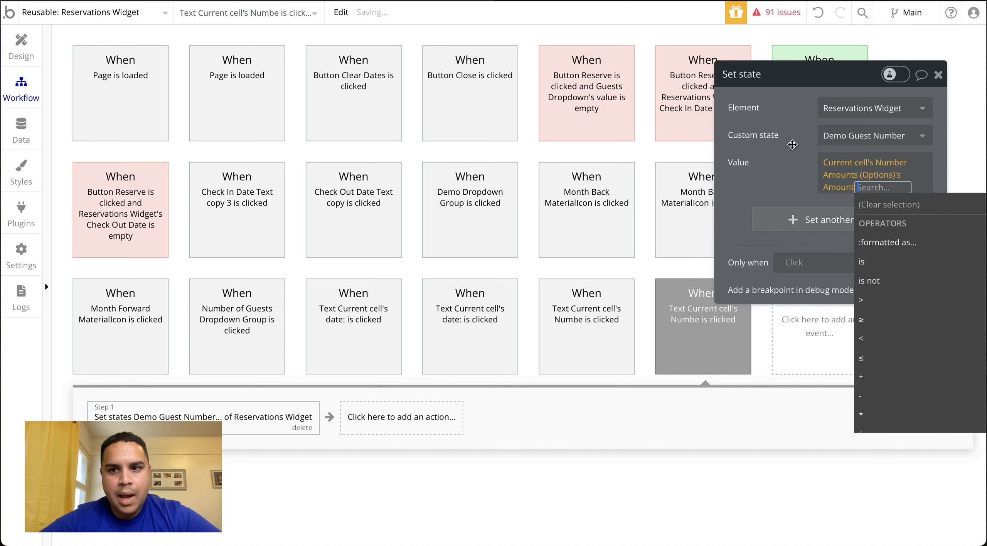
pyautogui.click(793, 145)
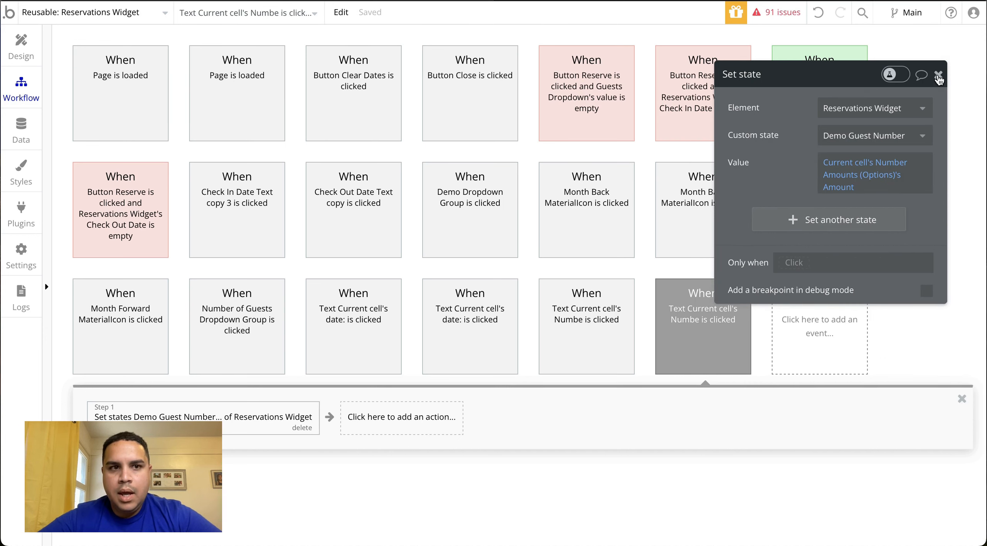
pyautogui.click(939, 75)
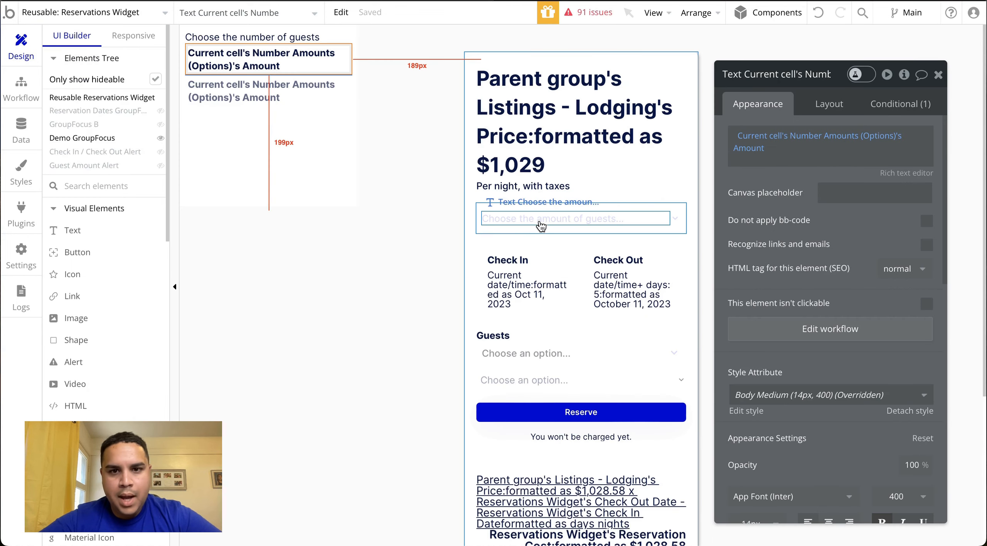
# Add a condition to the "Choose the amount of guests..." text for when Reservations Widget's Demo Guest Number is not empty
pyautogui.click(540, 220)
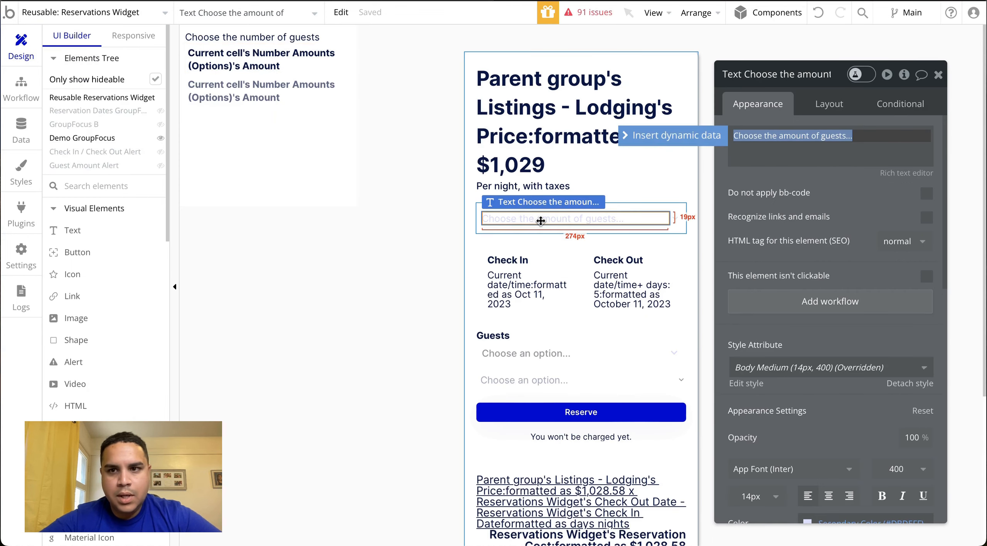
pyautogui.click(903, 104)
pyautogui.click(786, 135)
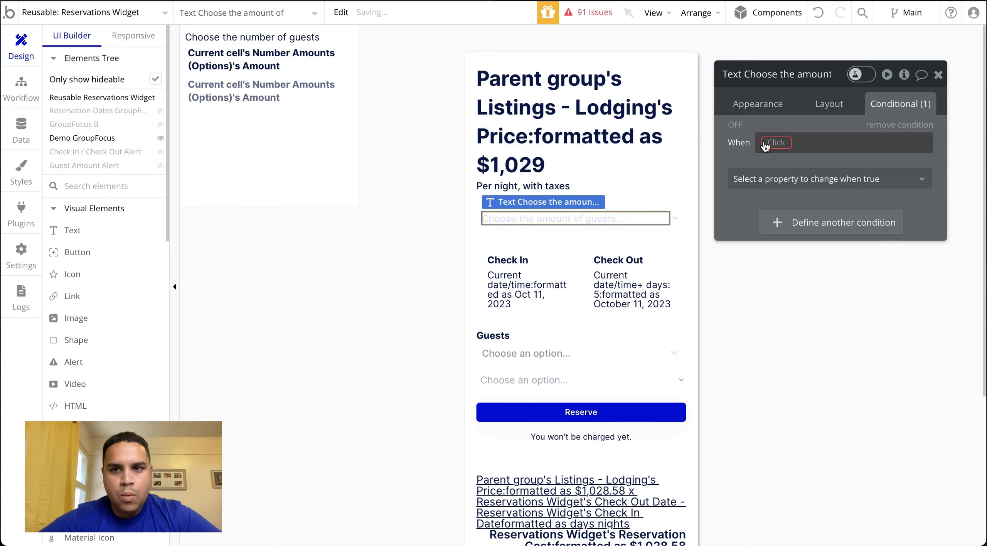
pyautogui.click(775, 143)
pyautogui.write('reserv')
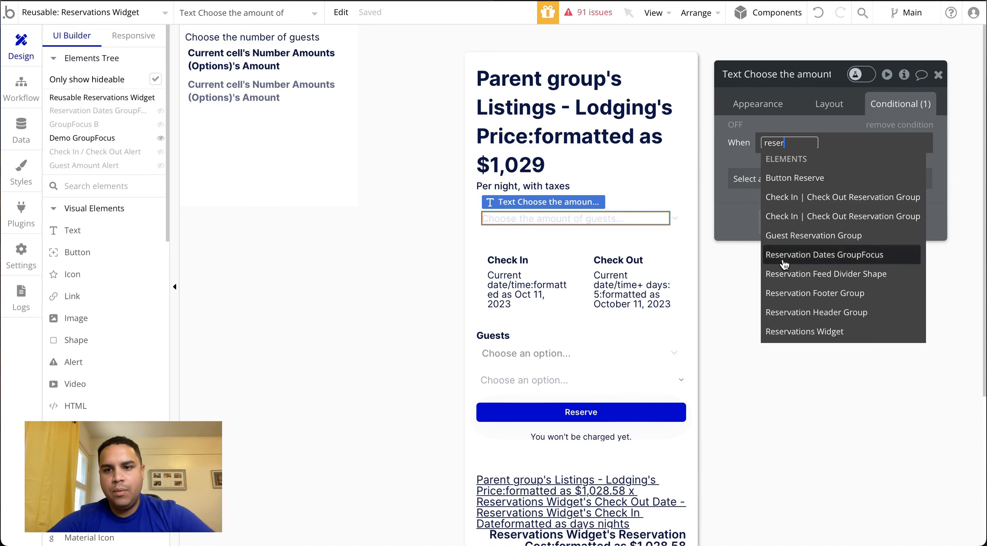
pyautogui.click(786, 330)
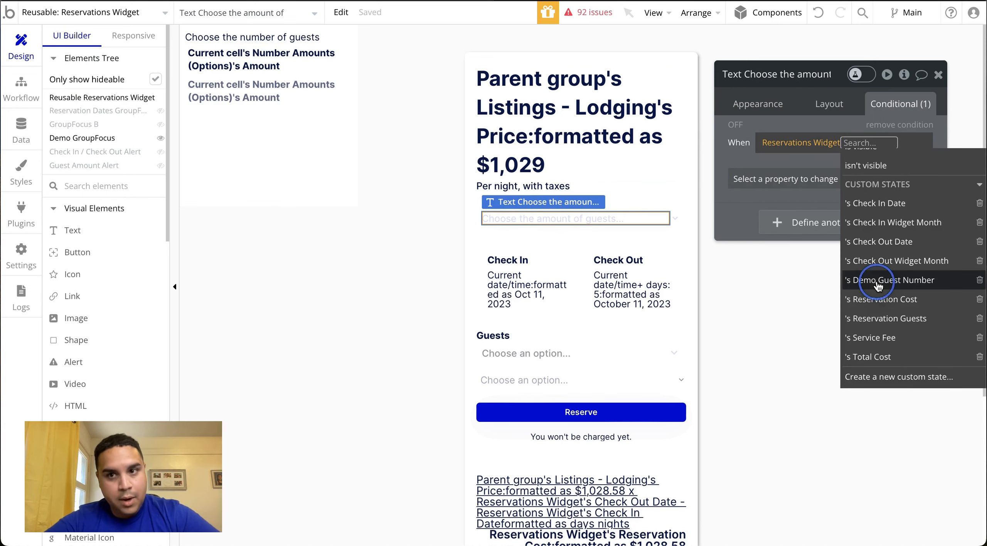
pyautogui.click(878, 287)
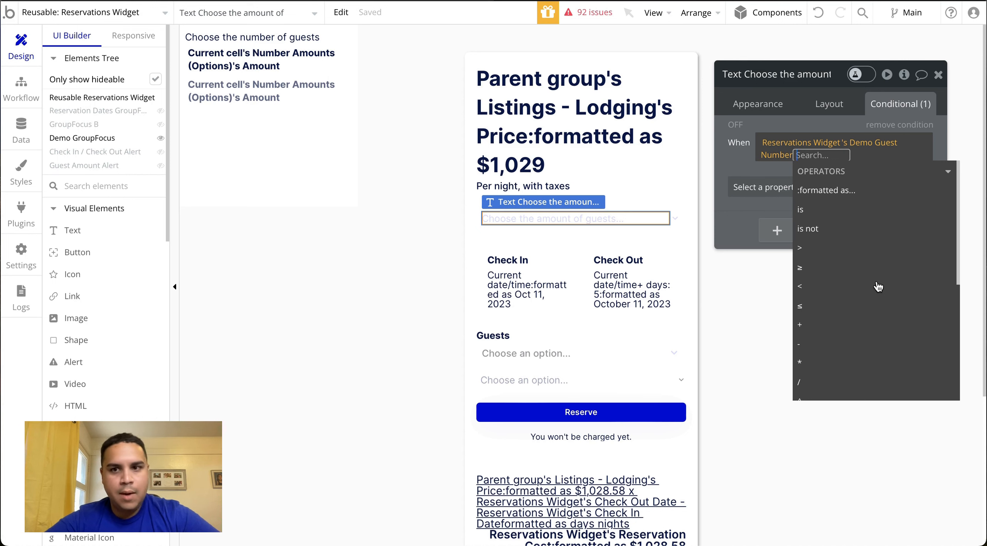
pyautogui.write('empty')
pyautogui.click(856, 211)
pyautogui.click(725, 153)
# Make the condition change the text to the dynamic value Reservations Widget's Demo Guest Number
pyautogui.click(766, 187)
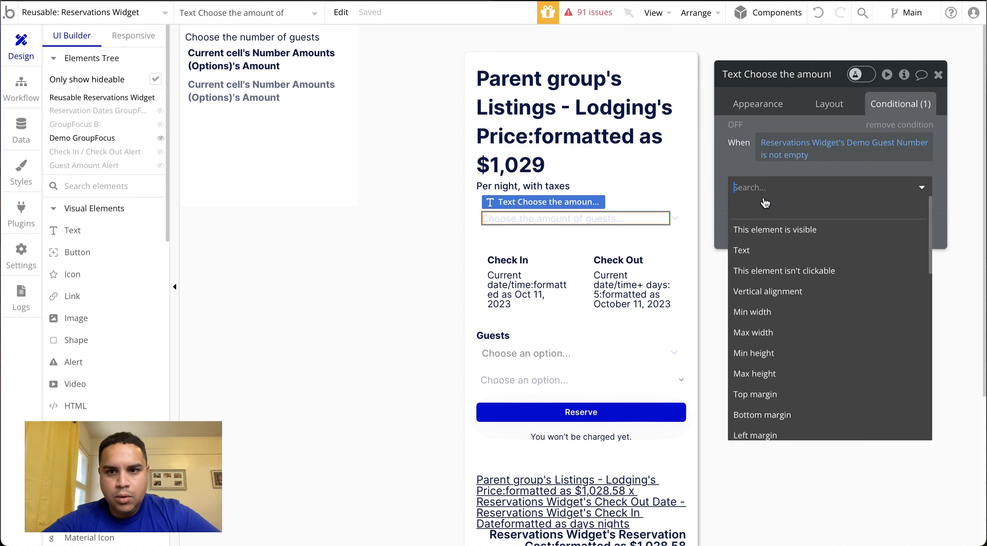
pyautogui.click(763, 255)
pyautogui.click(797, 205)
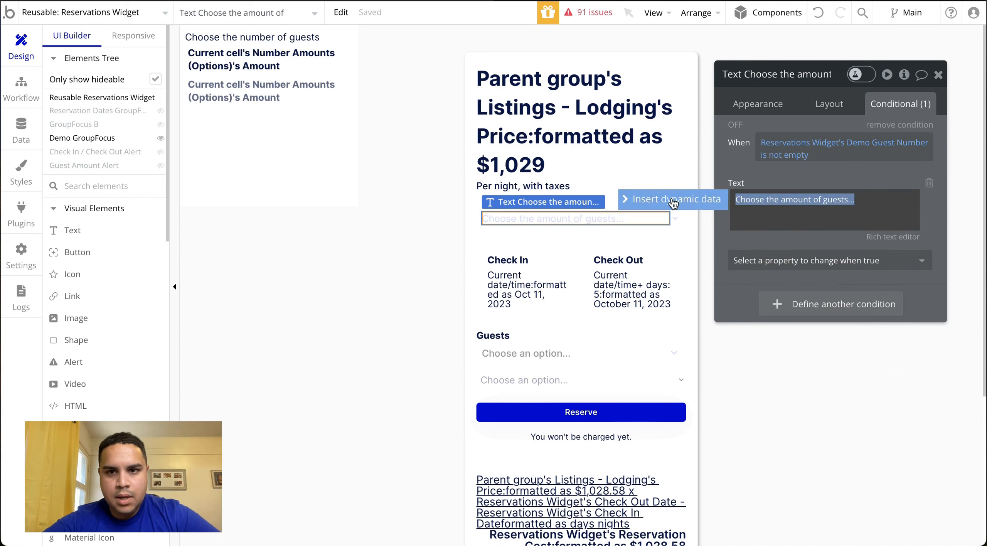
pyautogui.click(673, 202)
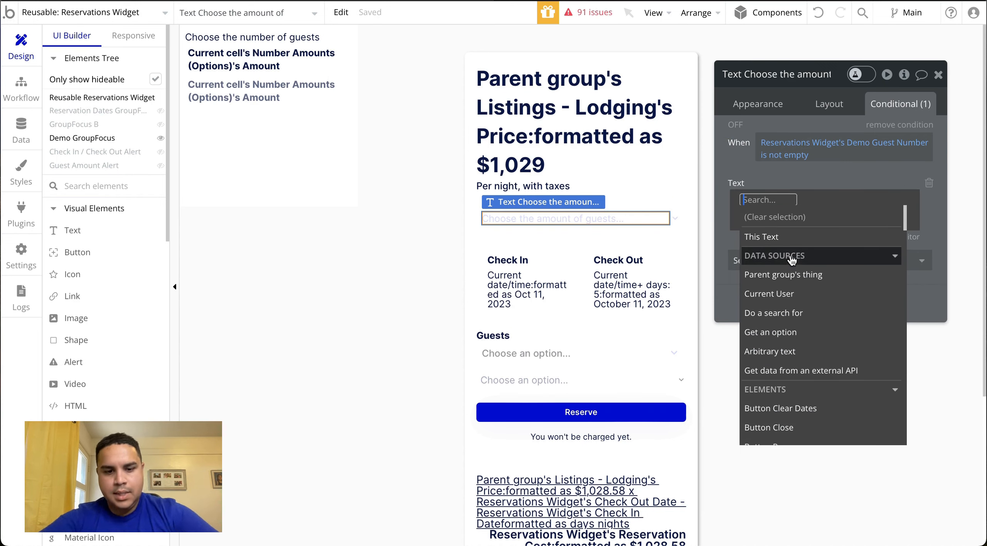
pyautogui.write('reser')
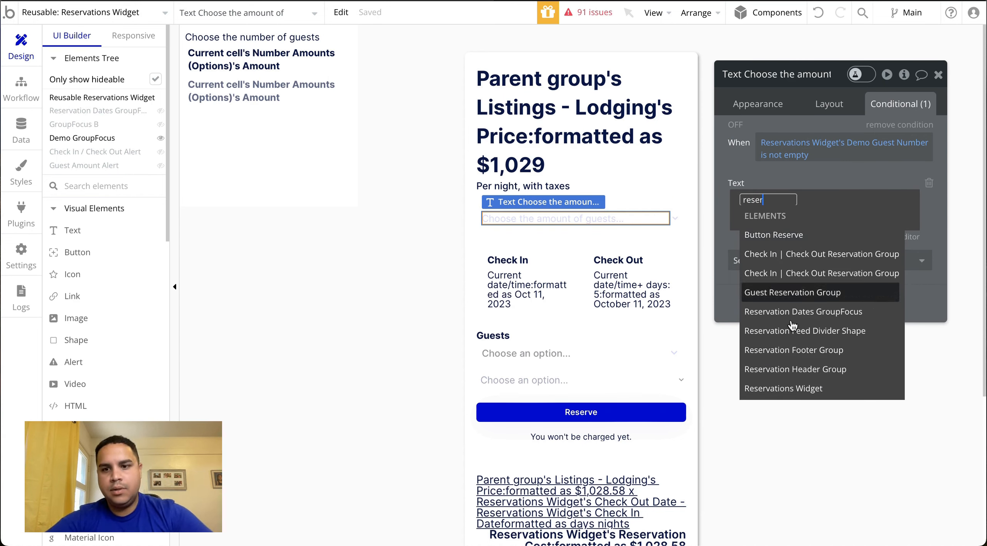
pyautogui.click(790, 388)
pyautogui.scroll(-5, 860, 293)
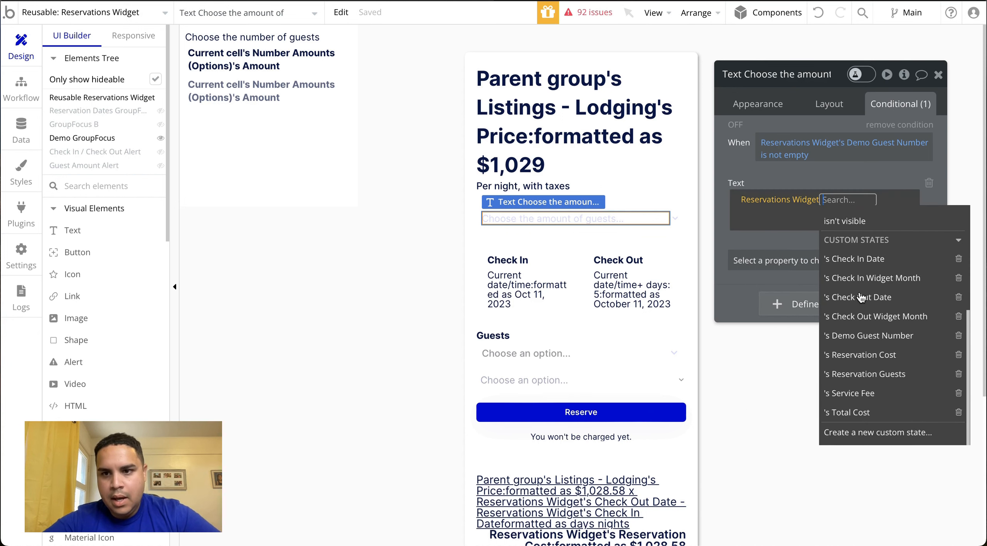
pyautogui.click(867, 337)
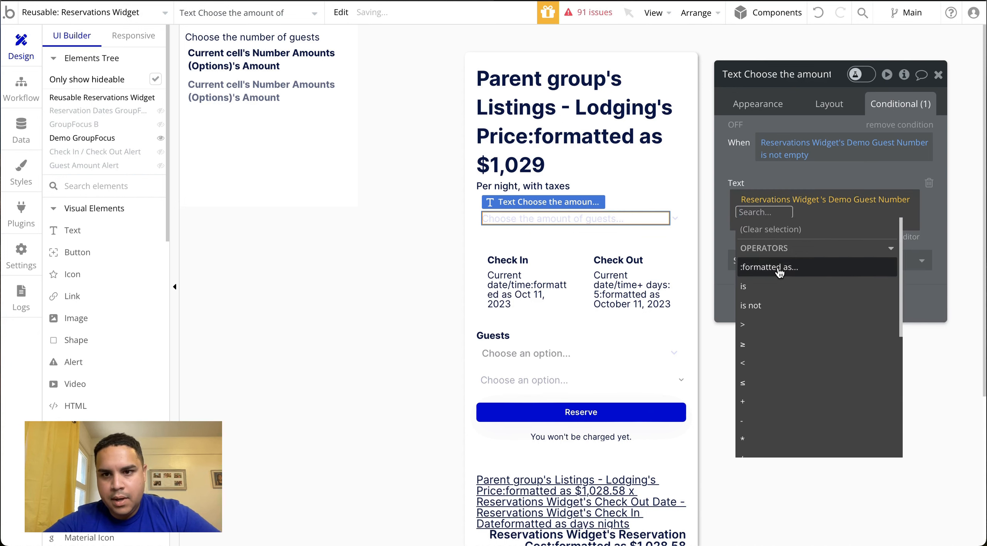
pyautogui.click(809, 182)
pyautogui.click(939, 77)
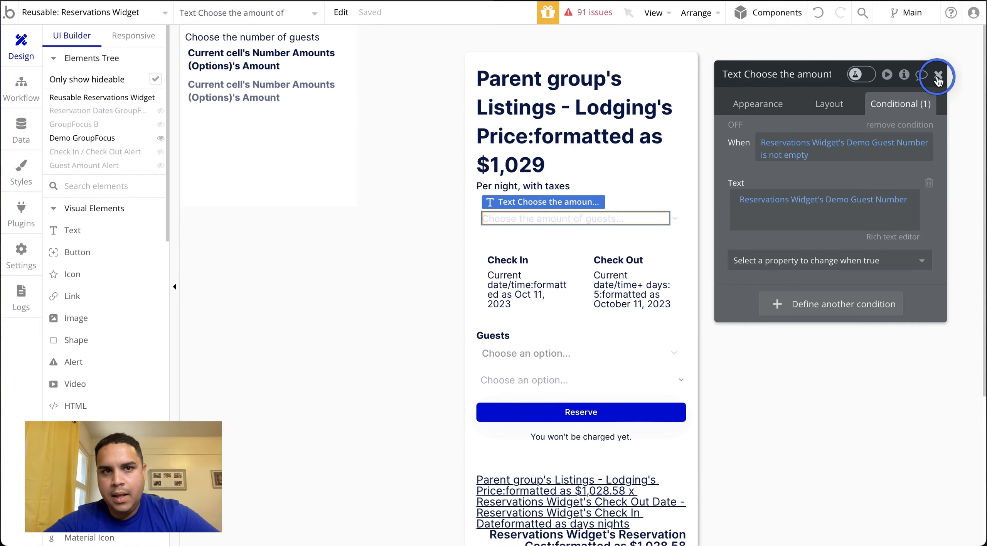
# Refresh the listing's preview page and test the guest-amount dropdown in the reservations widget
pyautogui.click(698, 1)
pyautogui.click(698, 17)
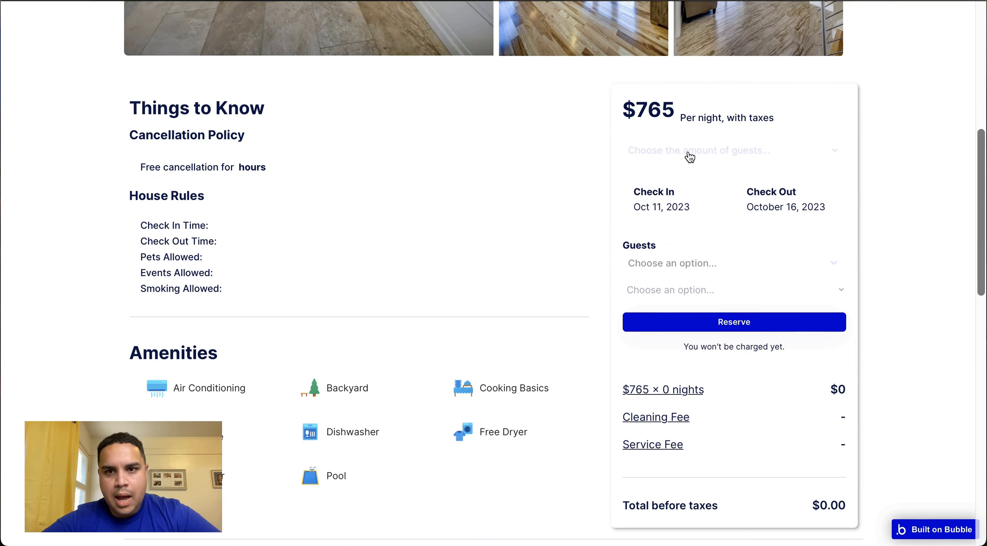
pyautogui.click(689, 155)
pyautogui.click(643, 250)
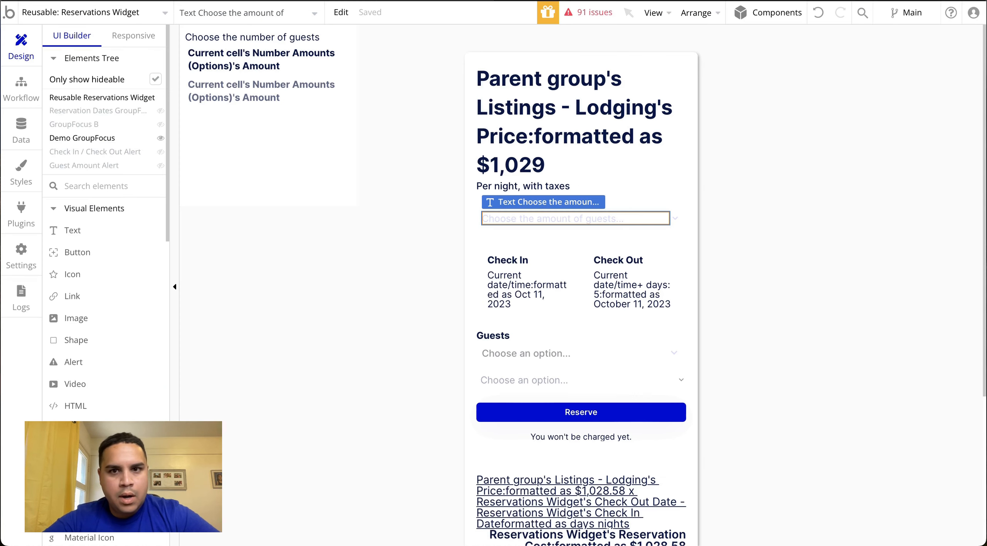
# Make the not-empty condition on the "Choose the amount of guests..." text also change the font color to Text (#091747)
pyautogui.doubleClick(557, 218)
pyautogui.click(895, 101)
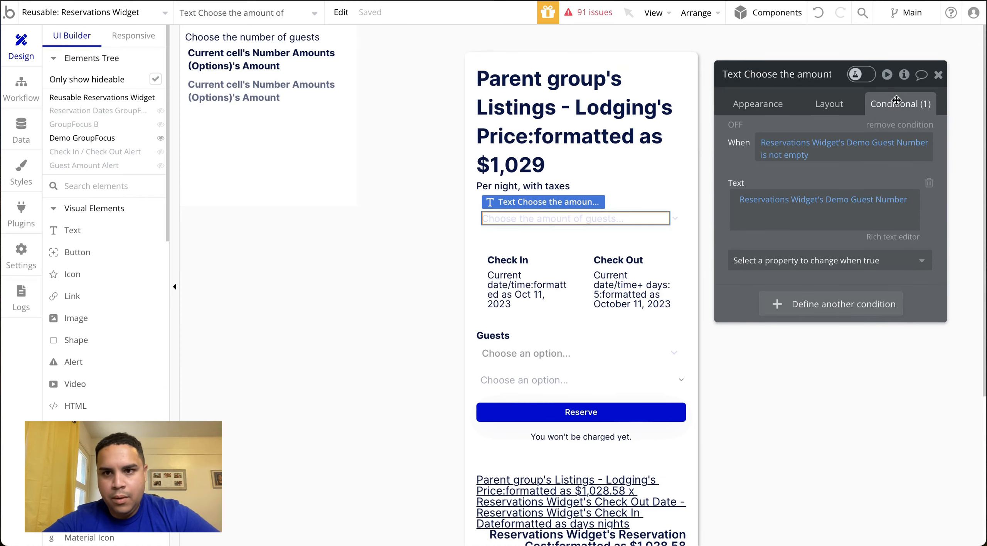
pyautogui.click(770, 270)
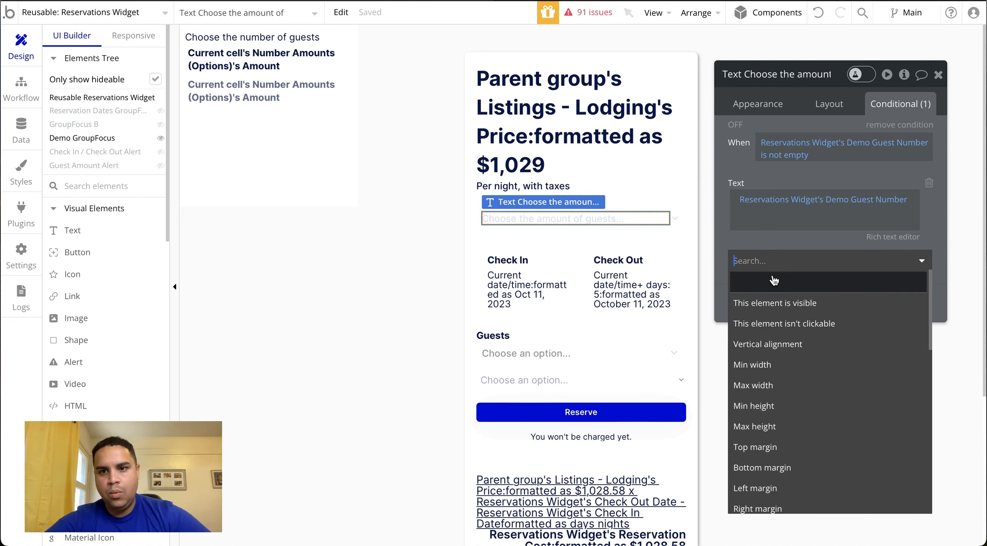
pyautogui.write('col')
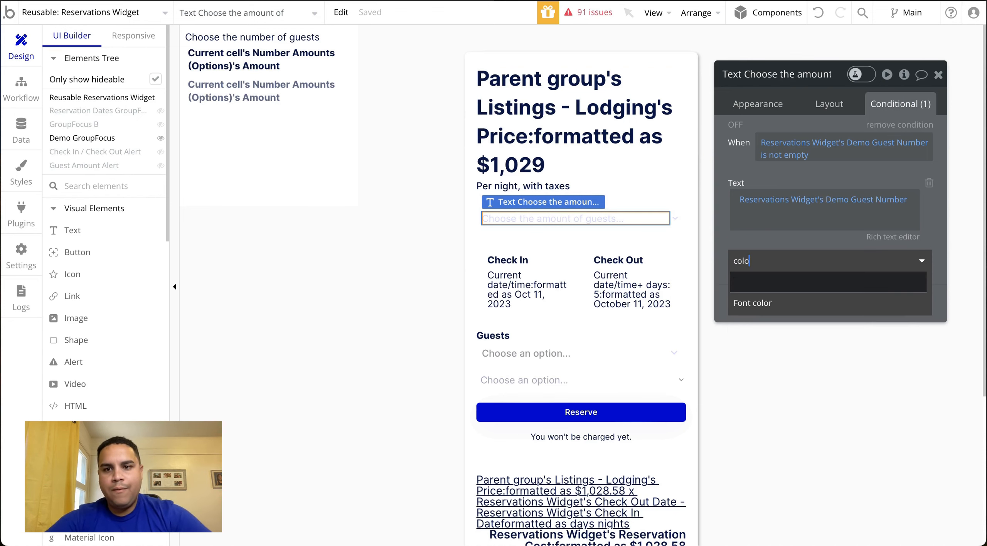
pyautogui.write('o')
pyautogui.click(755, 304)
pyautogui.click(825, 257)
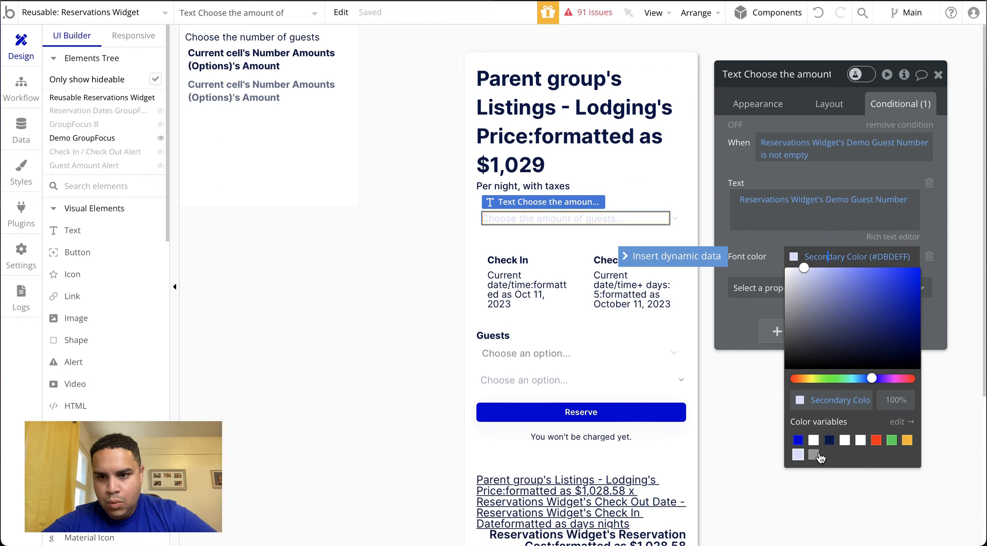
pyautogui.click(829, 441)
pyautogui.click(750, 244)
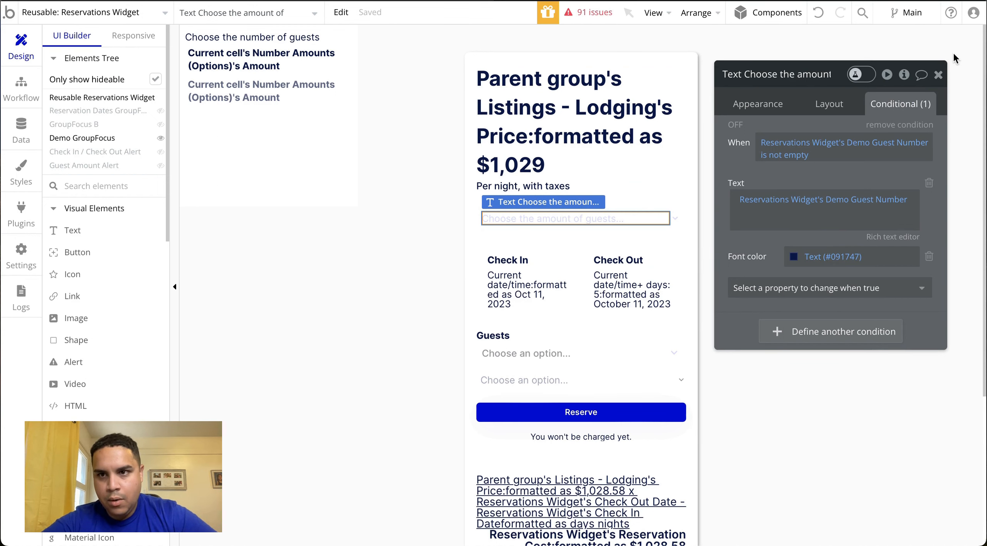
pyautogui.click(938, 75)
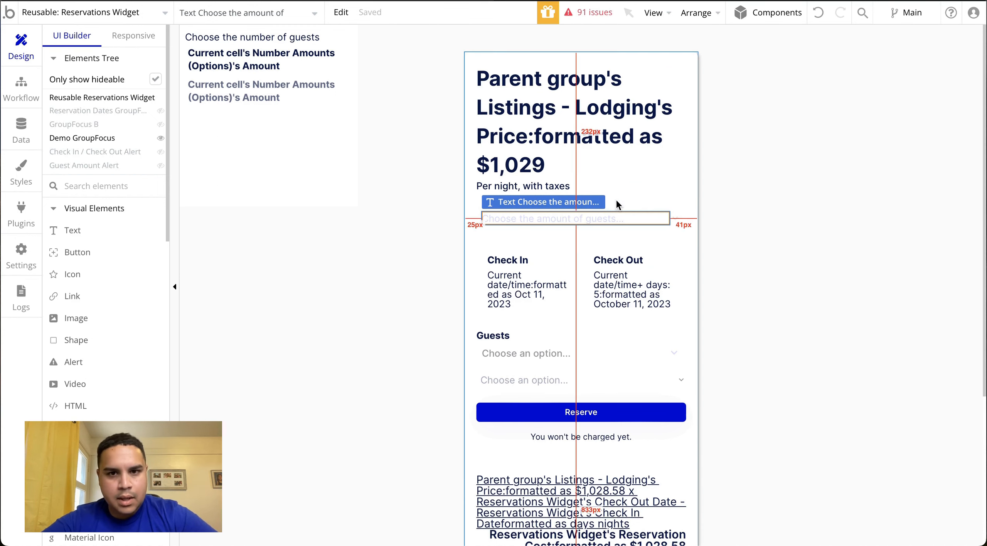
# Add a second action to the guest-number text's click workflow that hides the Demo GroupFocus element
pyautogui.click(264, 57)
pyautogui.click(819, 337)
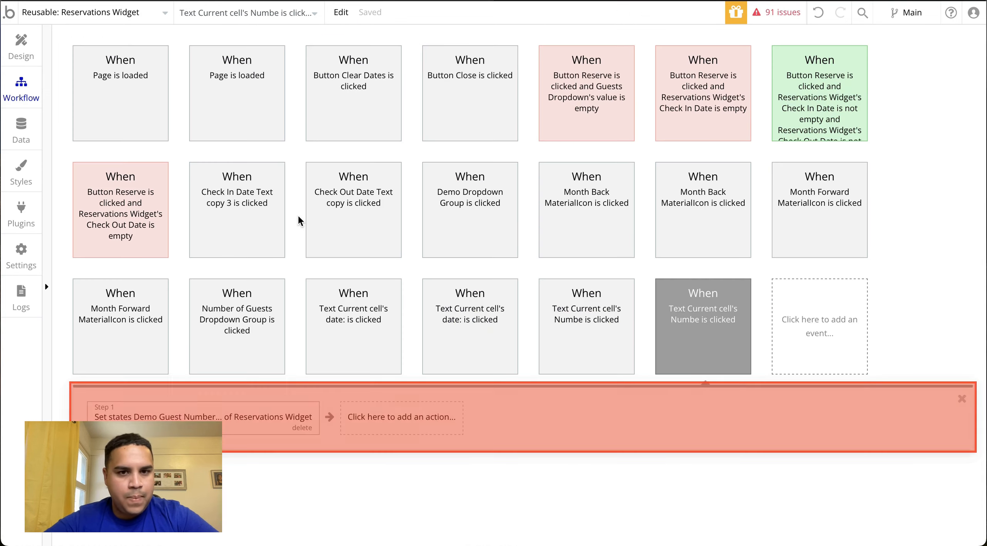
pyautogui.click(392, 415)
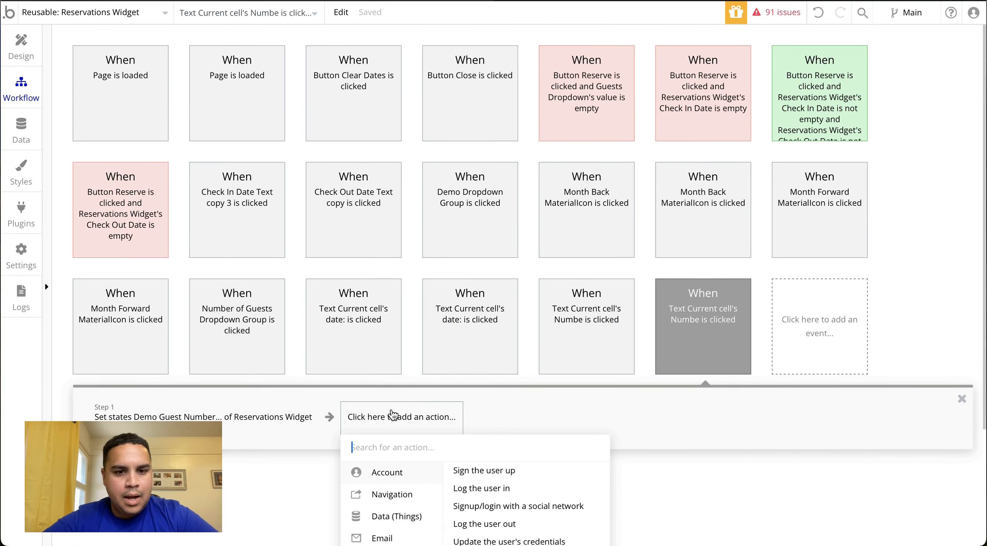
pyautogui.write('hide')
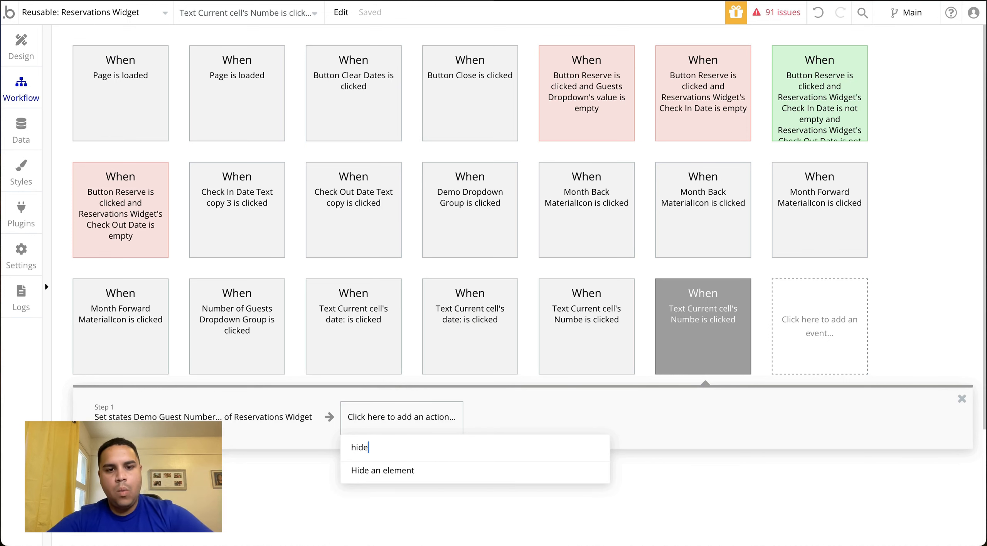
pyautogui.click(382, 472)
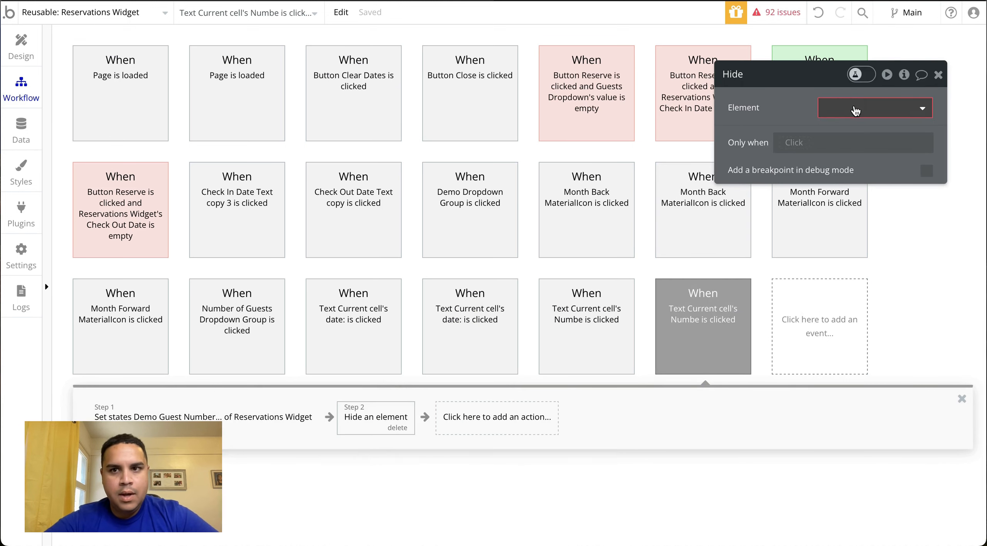
pyautogui.click(855, 109)
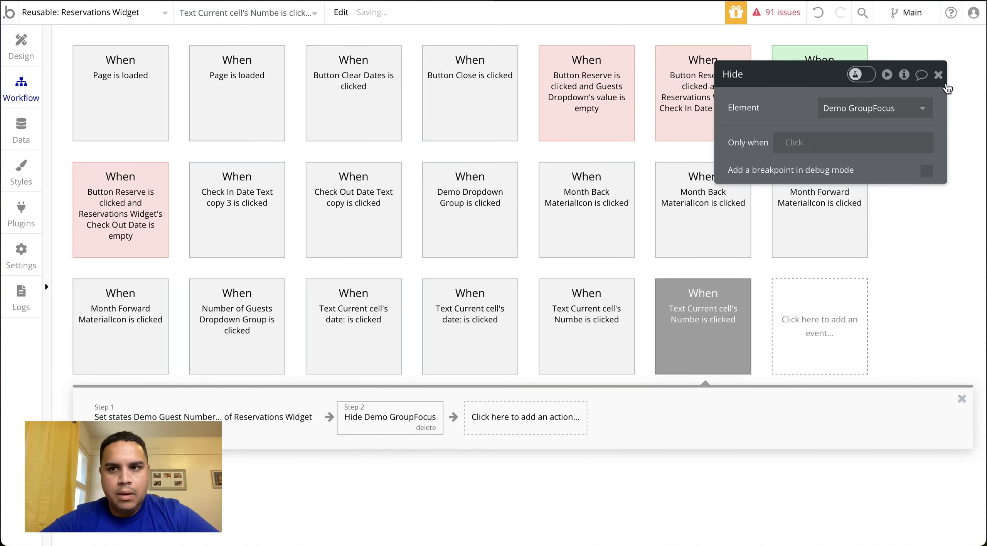
pyautogui.click(938, 75)
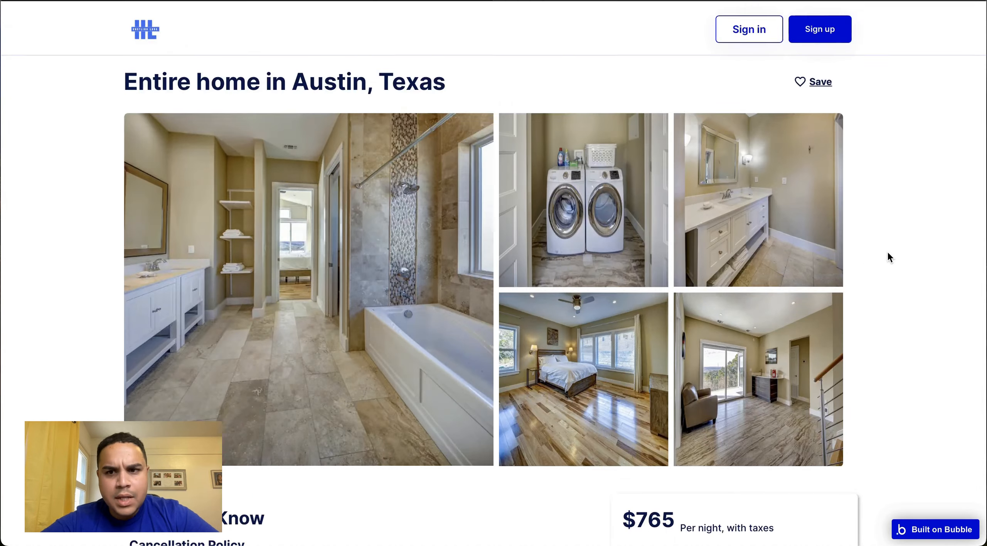
# Reload the listing preview and test the guest-amount dropdown by choosing 4 guests
pyautogui.scroll(-13, 888, 253)
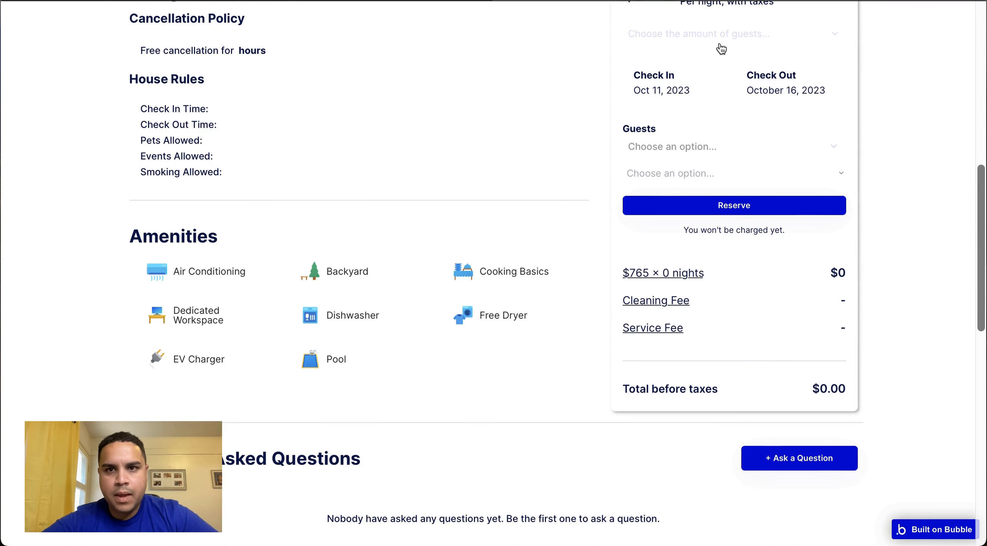
pyautogui.click(717, 40)
pyautogui.click(652, 135)
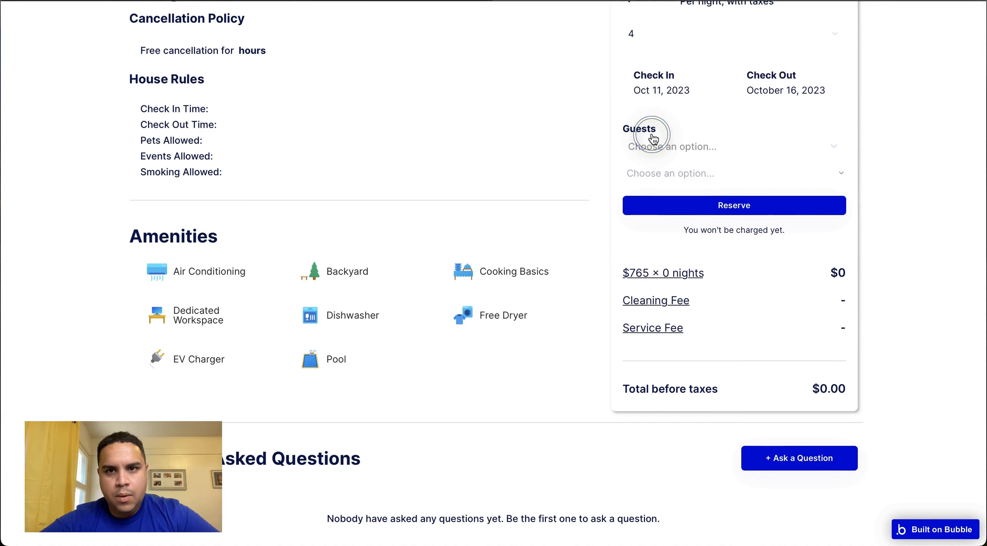
pyautogui.scroll(3, 652, 136)
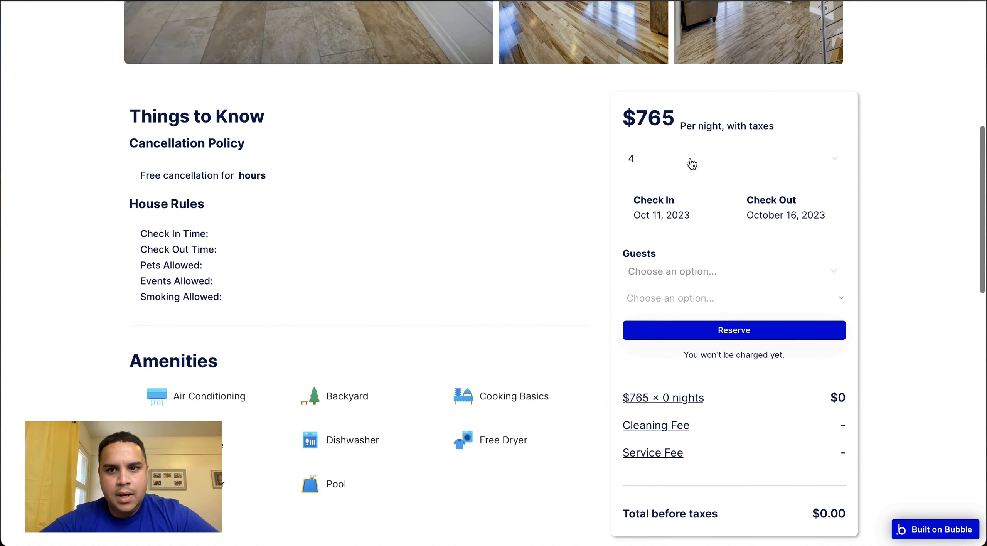
# Append the word "guests" after the dynamic Demo Guest Number in the dropdown text's conditional text
pyautogui.click(369, 0)
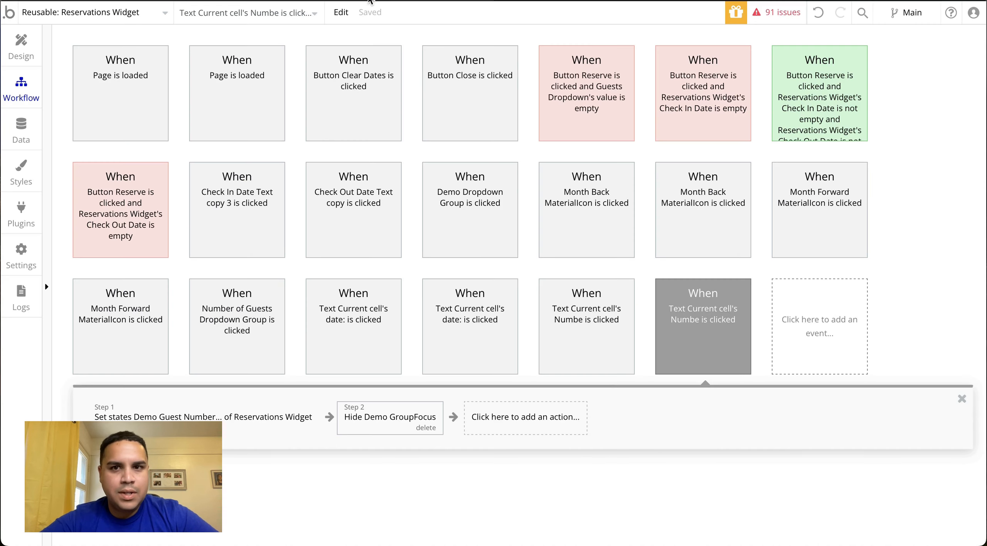
pyautogui.click(7, 49)
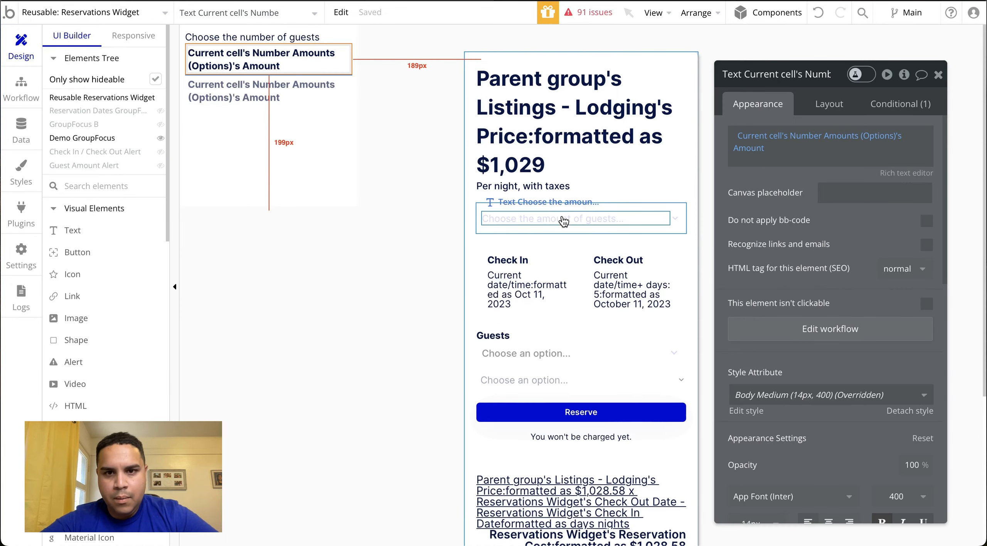
pyautogui.click(564, 213)
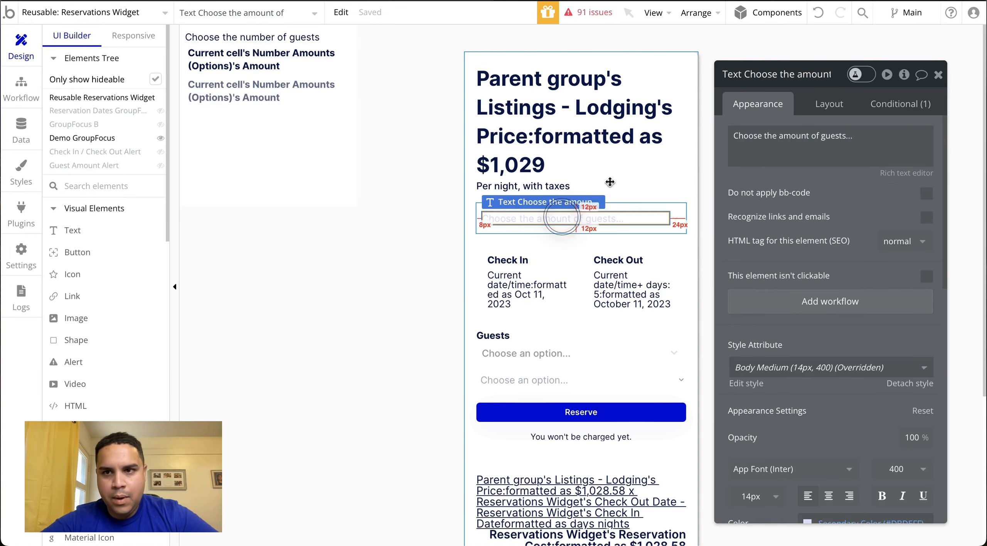
pyautogui.click(900, 104)
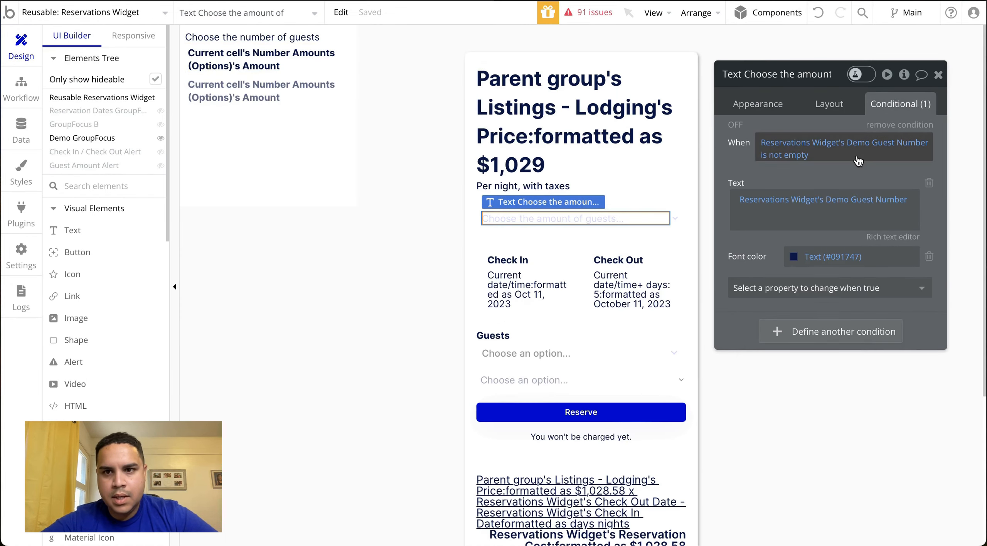
pyautogui.click(840, 215)
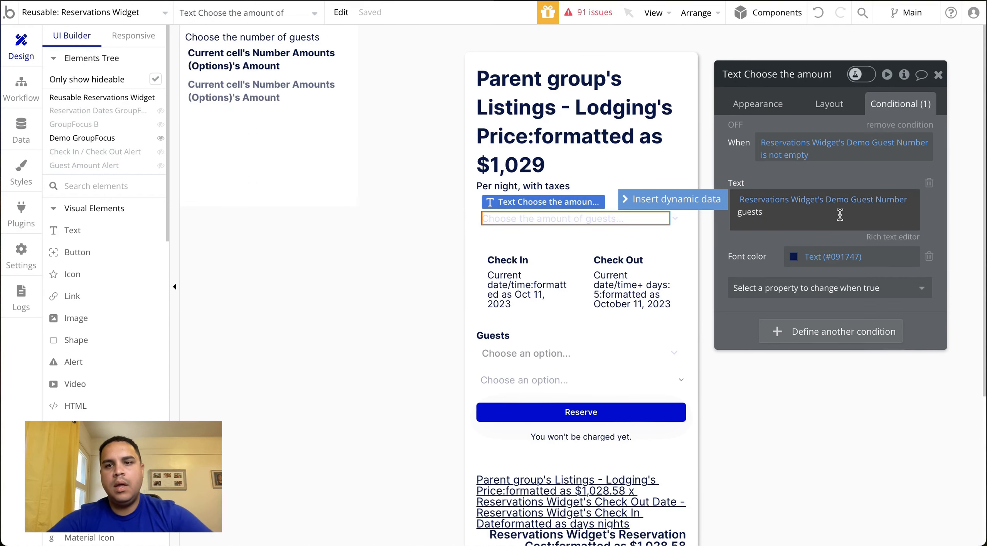
pyautogui.click(838, 171)
pyautogui.click(937, 76)
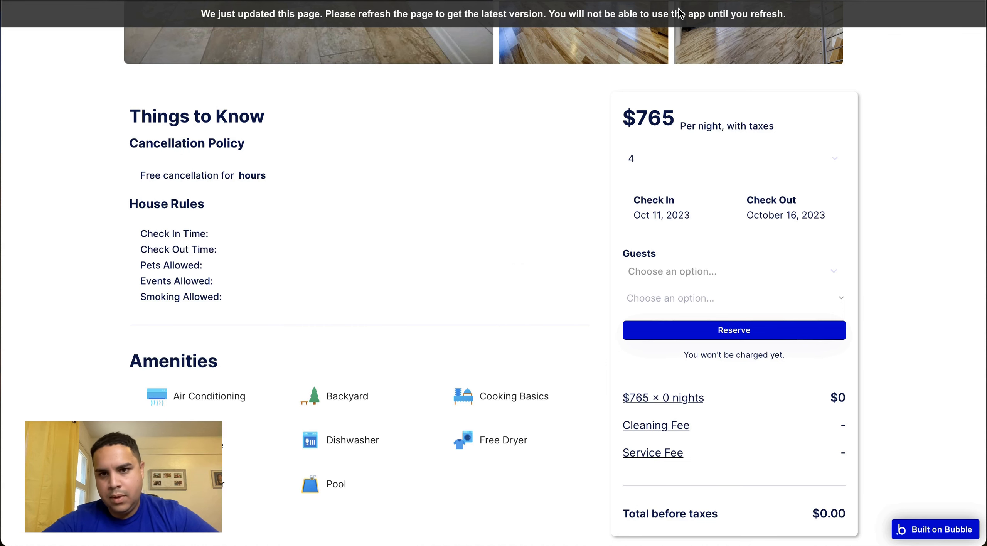
# Refresh the listing preview and test the guest-amount dropdown with 6, 8 and 2 guests
pyautogui.click(680, 13)
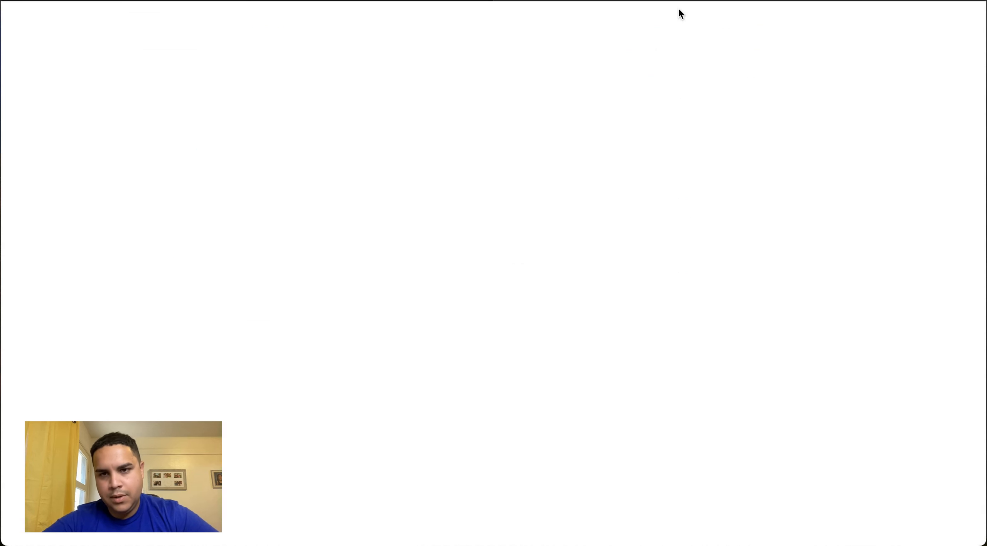
pyautogui.scroll(-2, 660, 271)
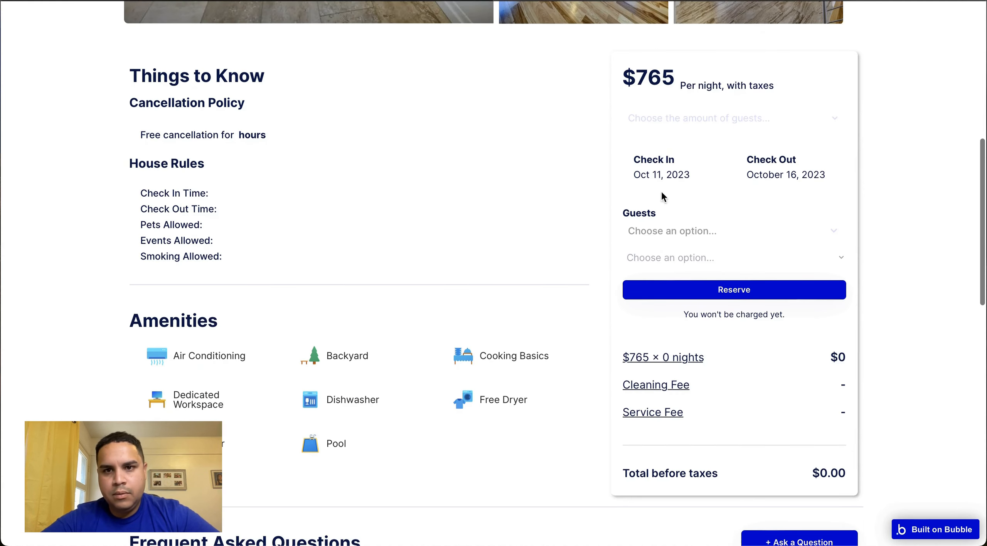
pyautogui.click(666, 118)
pyautogui.click(647, 267)
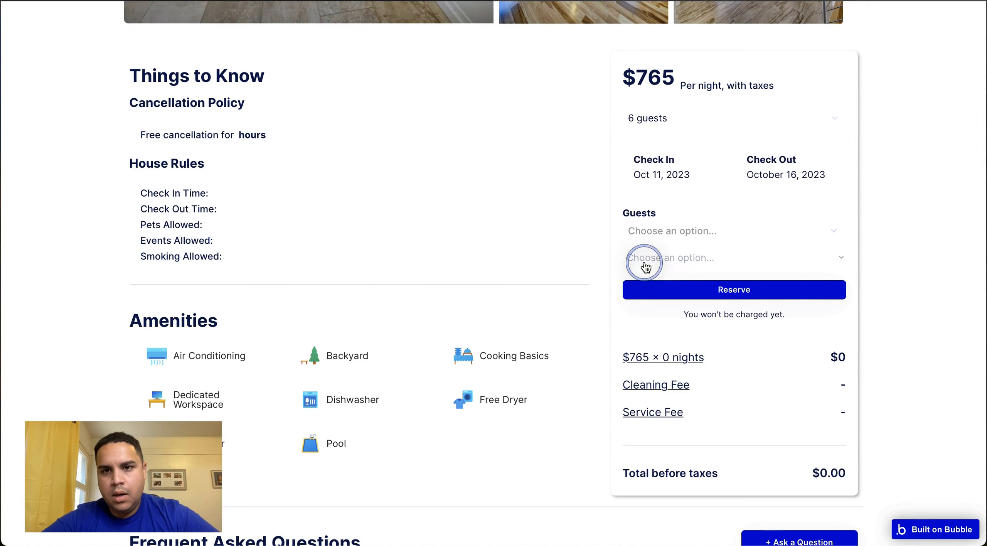
pyautogui.click(670, 124)
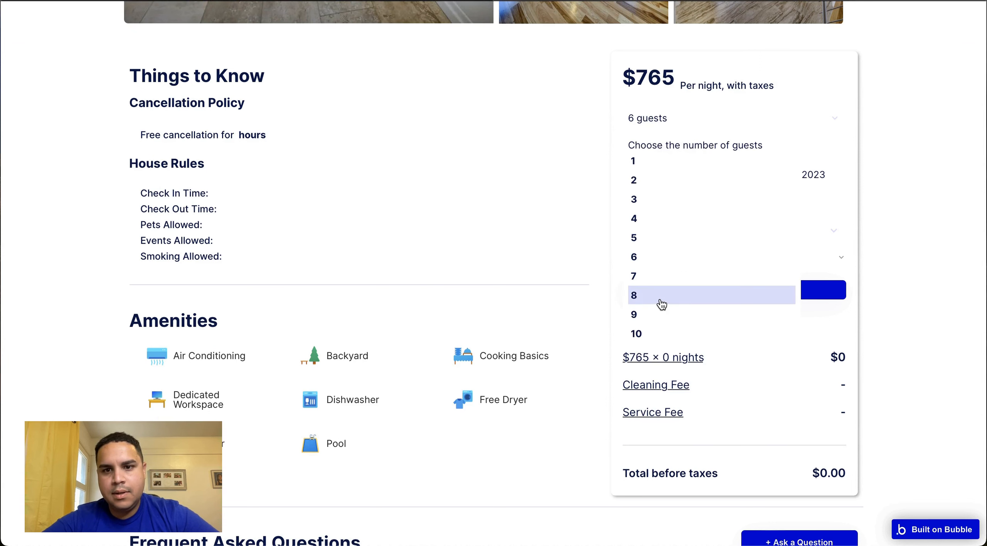
pyautogui.click(660, 299)
pyautogui.click(655, 131)
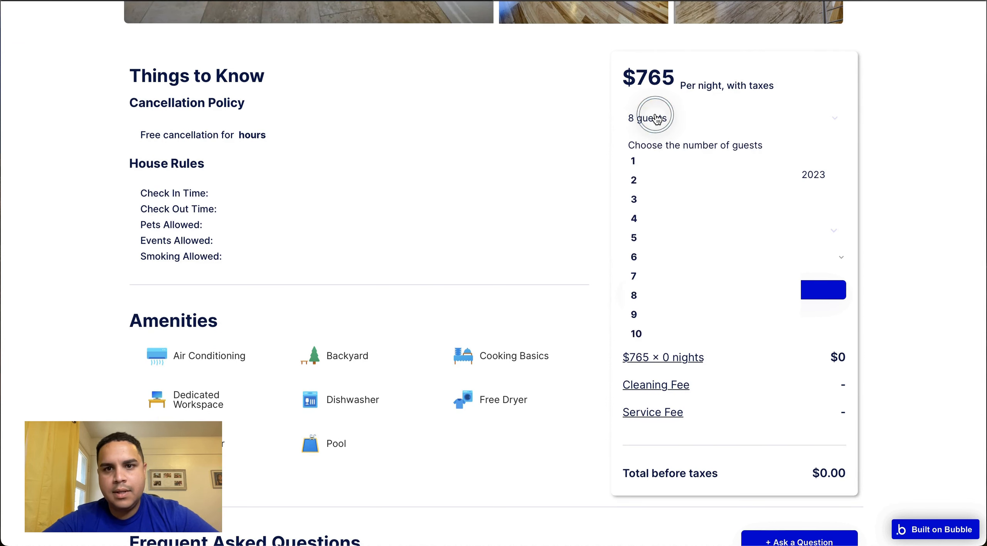
pyautogui.click(649, 186)
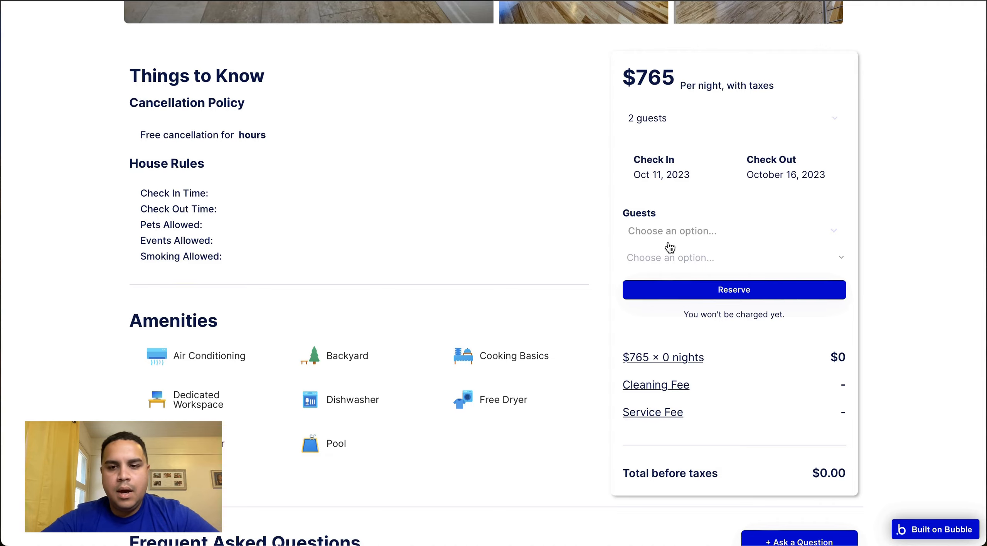
pyautogui.scroll(-7, 480, 232)
pyautogui.scroll(10, 480, 231)
pyautogui.scroll(5, 480, 232)
pyautogui.scroll(-8, 480, 233)
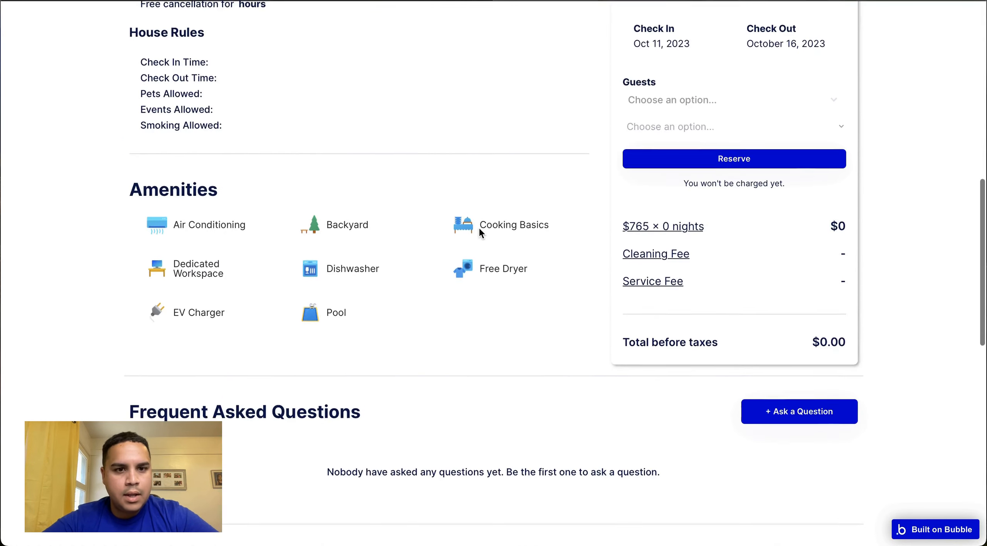
pyautogui.scroll(-10, 480, 231)
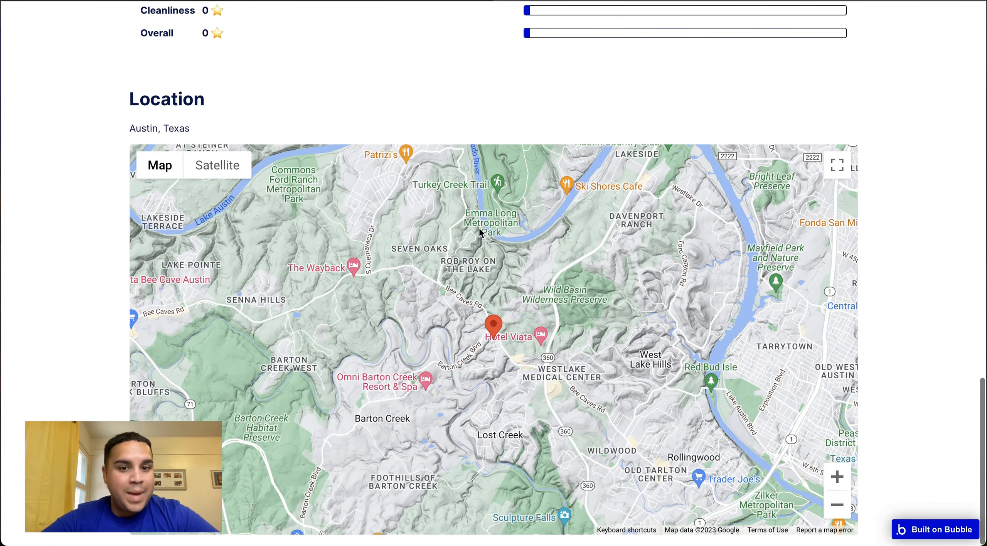
pyautogui.scroll(-5, 481, 231)
pyautogui.scroll(5, 480, 232)
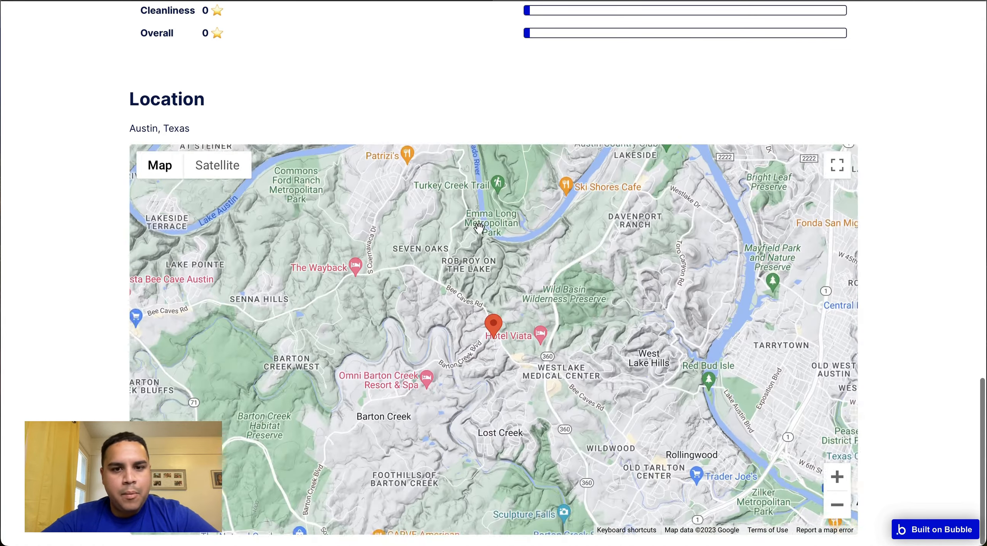
pyautogui.scroll(3, 480, 228)
pyautogui.scroll(12, 472, 103)
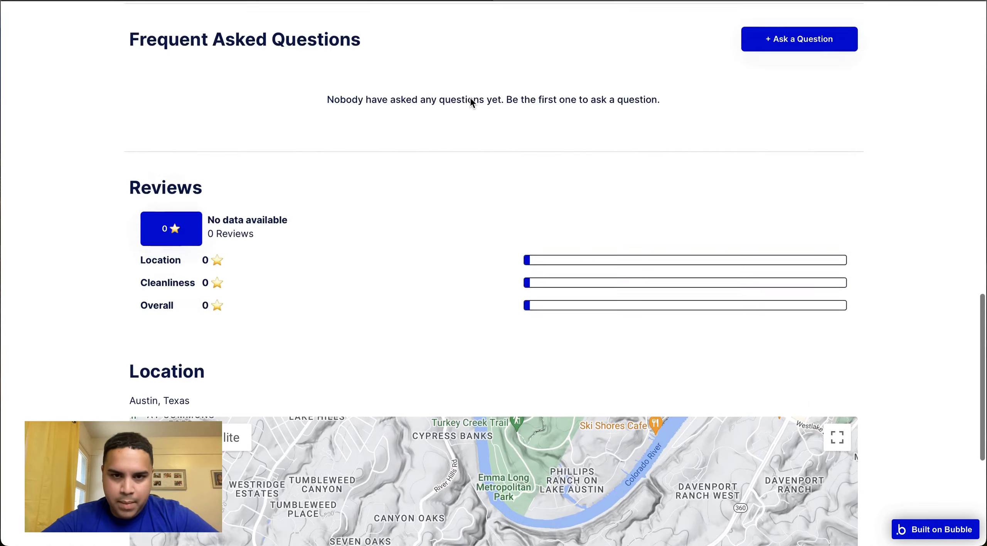
pyautogui.scroll(9, 470, 97)
pyautogui.scroll(-11, 471, 97)
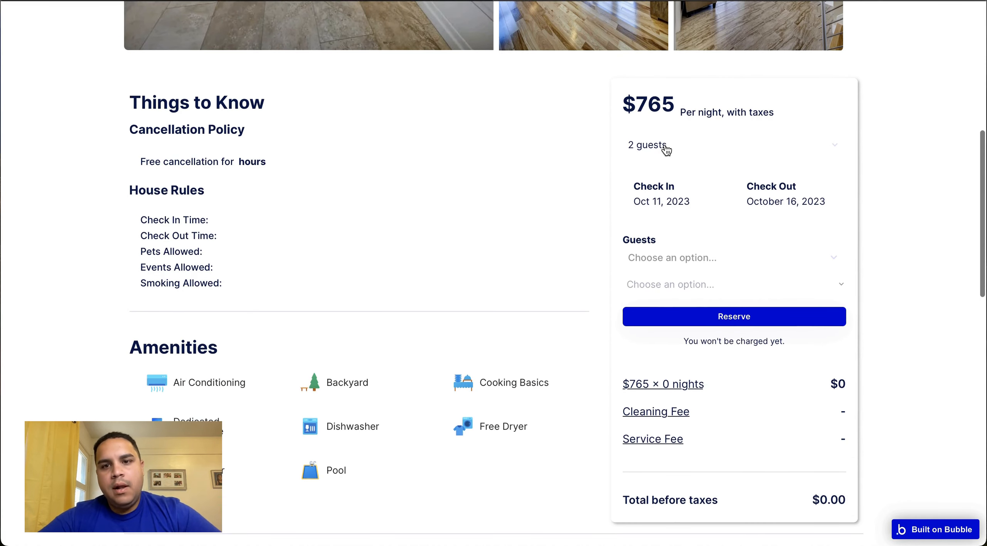
# Check the open guest dropdown in the preview and give the Demo GroupFocus a solid border style on all borders
pyautogui.click(667, 149)
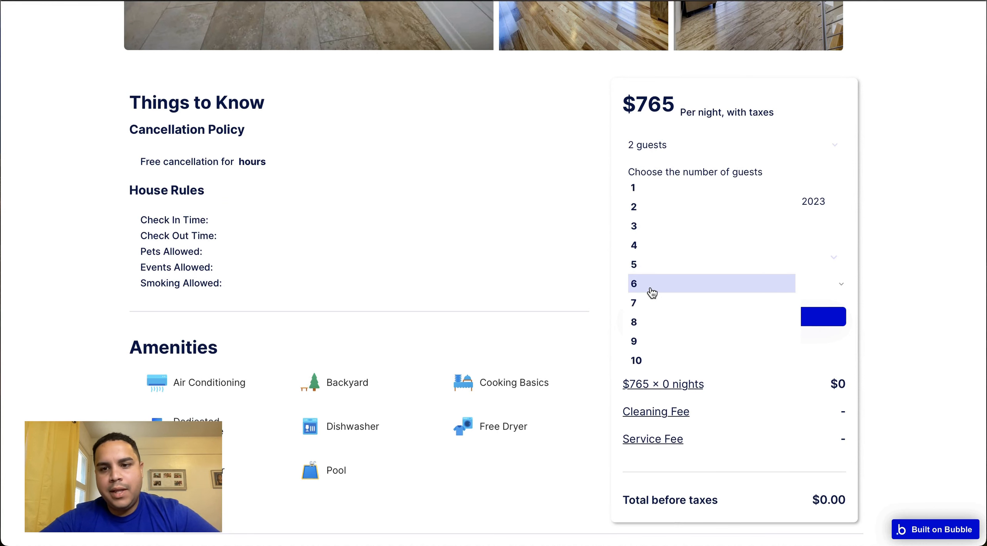
pyautogui.click(231, 1)
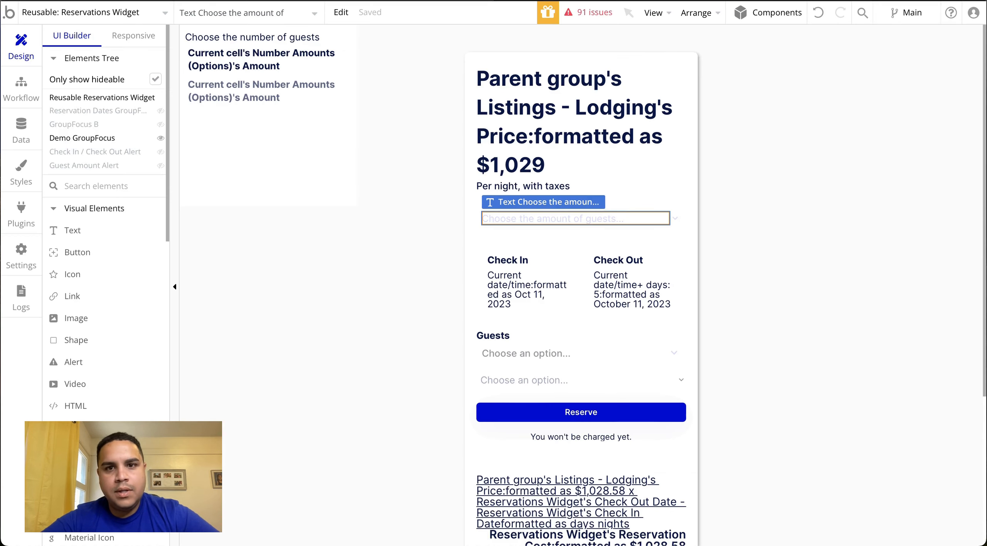
pyautogui.doubleClick(323, 188)
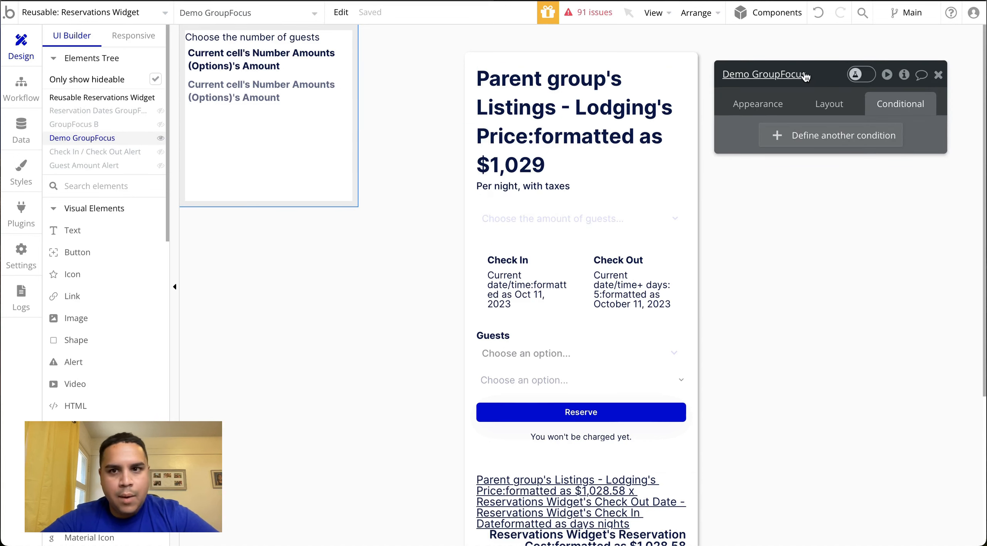
pyautogui.click(838, 110)
pyautogui.click(757, 102)
pyautogui.scroll(-1, 787, 343)
pyautogui.click(782, 338)
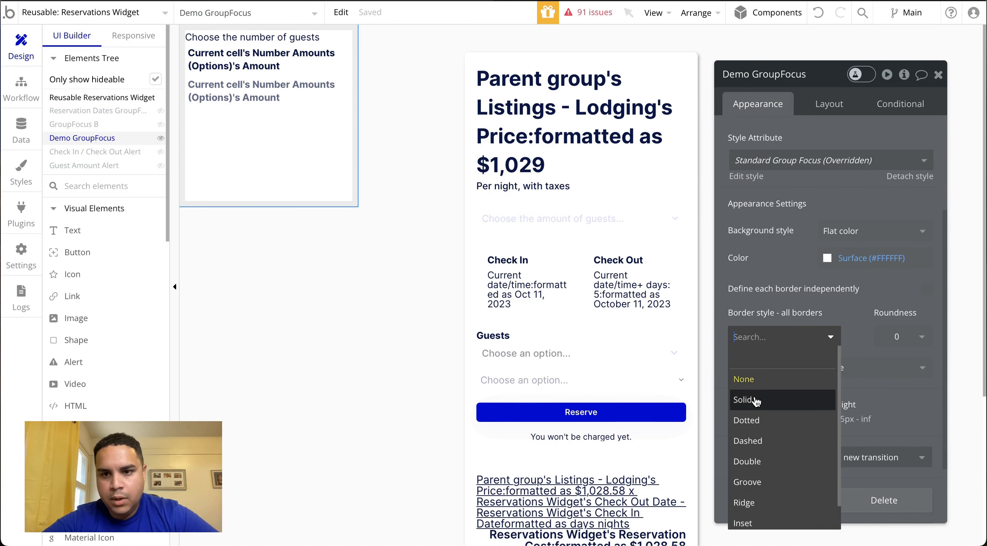
pyautogui.click(771, 399)
pyautogui.click(784, 391)
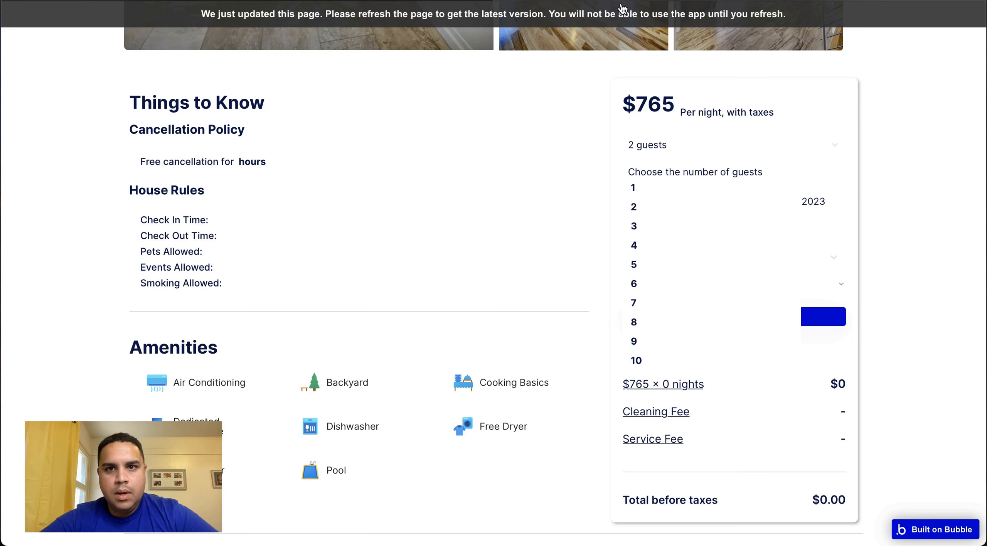
# Refresh the listing preview and open the guest-amount dropdown to check its border
pyautogui.click(622, 13)
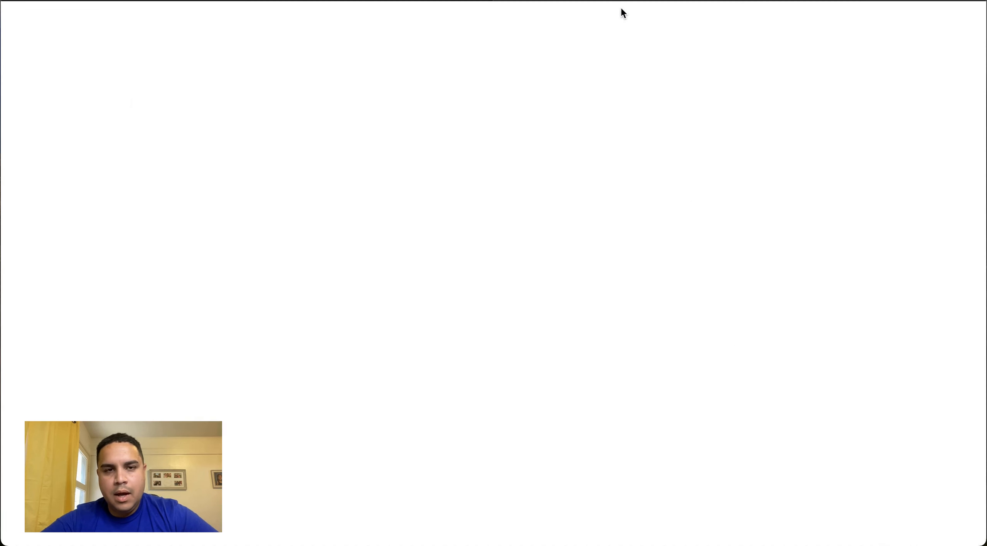
pyautogui.scroll(-9, 647, 198)
pyautogui.click(661, 216)
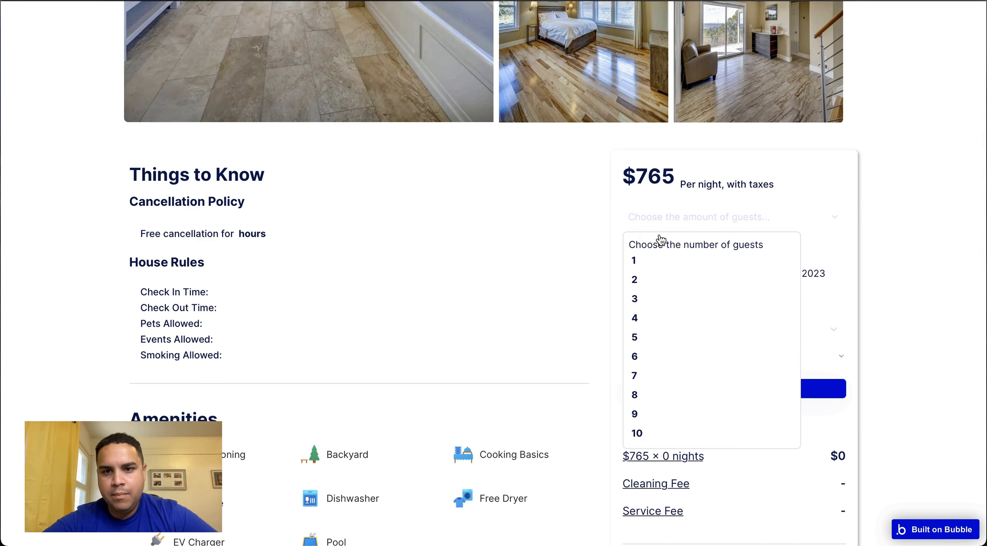